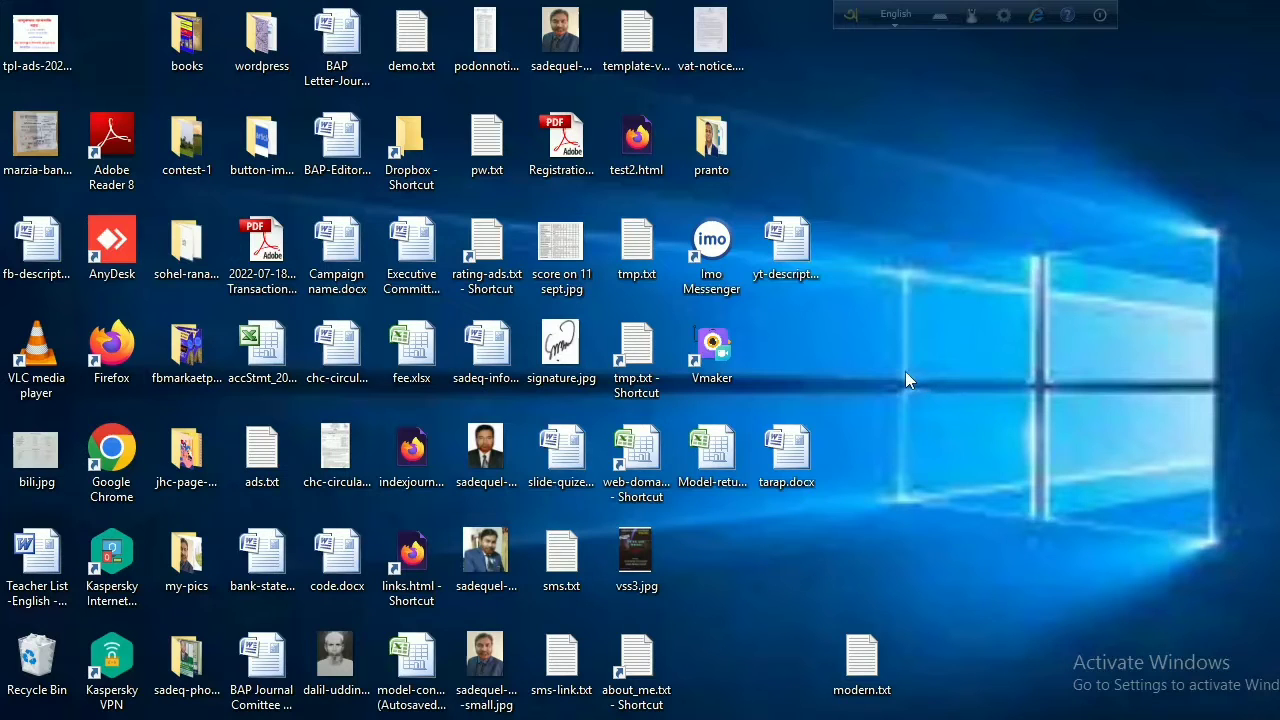
- Create a new Excel worksheet on the desktop named with a person's name plus 'tax-return-2022-23'
right_click(905, 378)
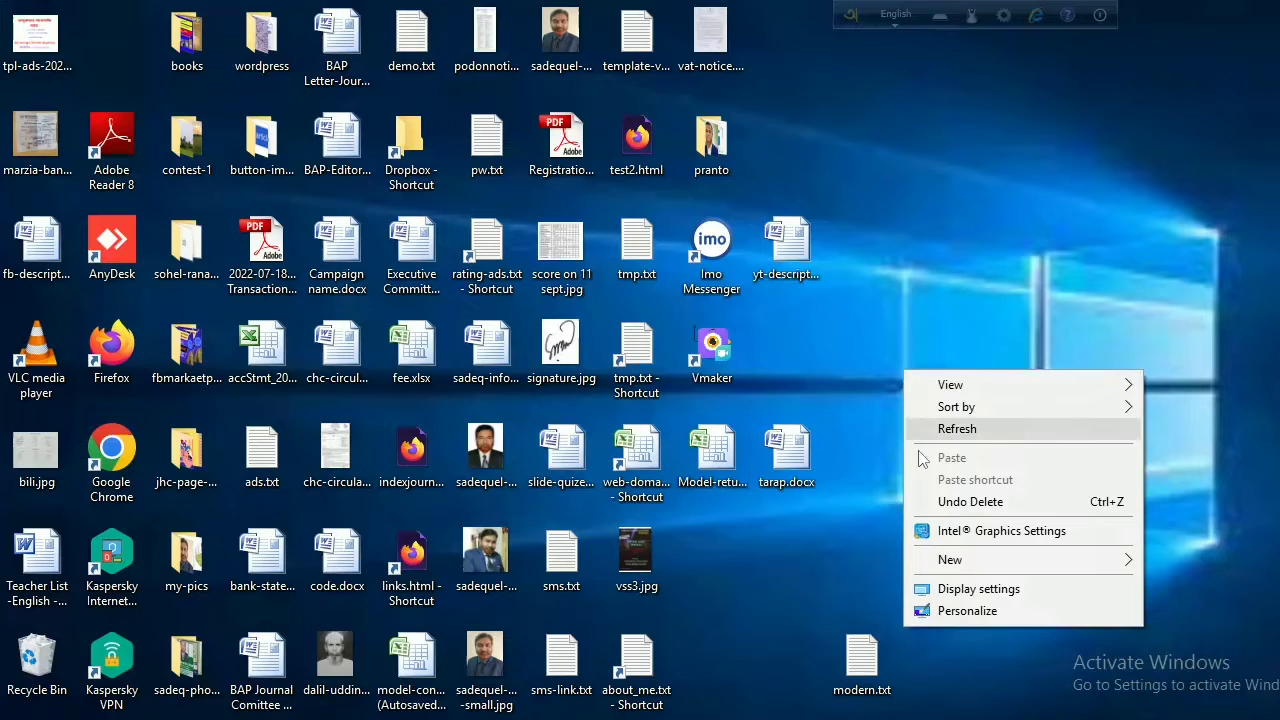
mouse_move(943, 562)
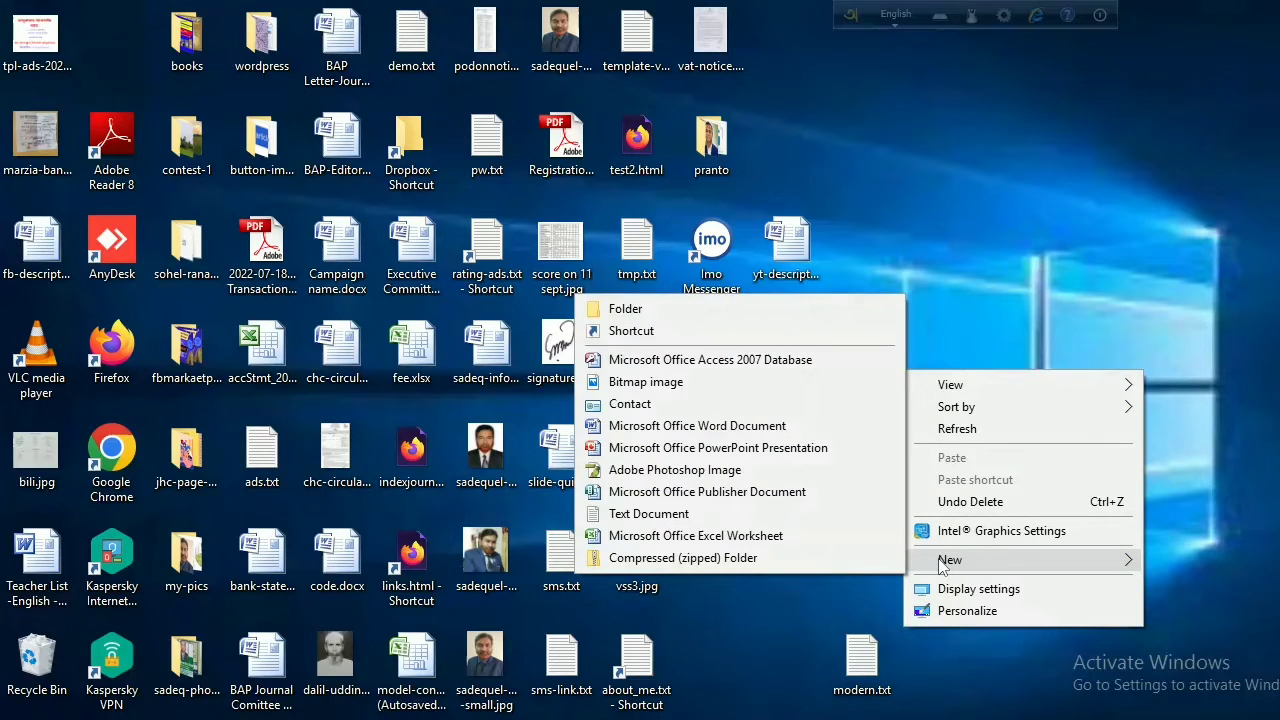
left_click(707, 537)
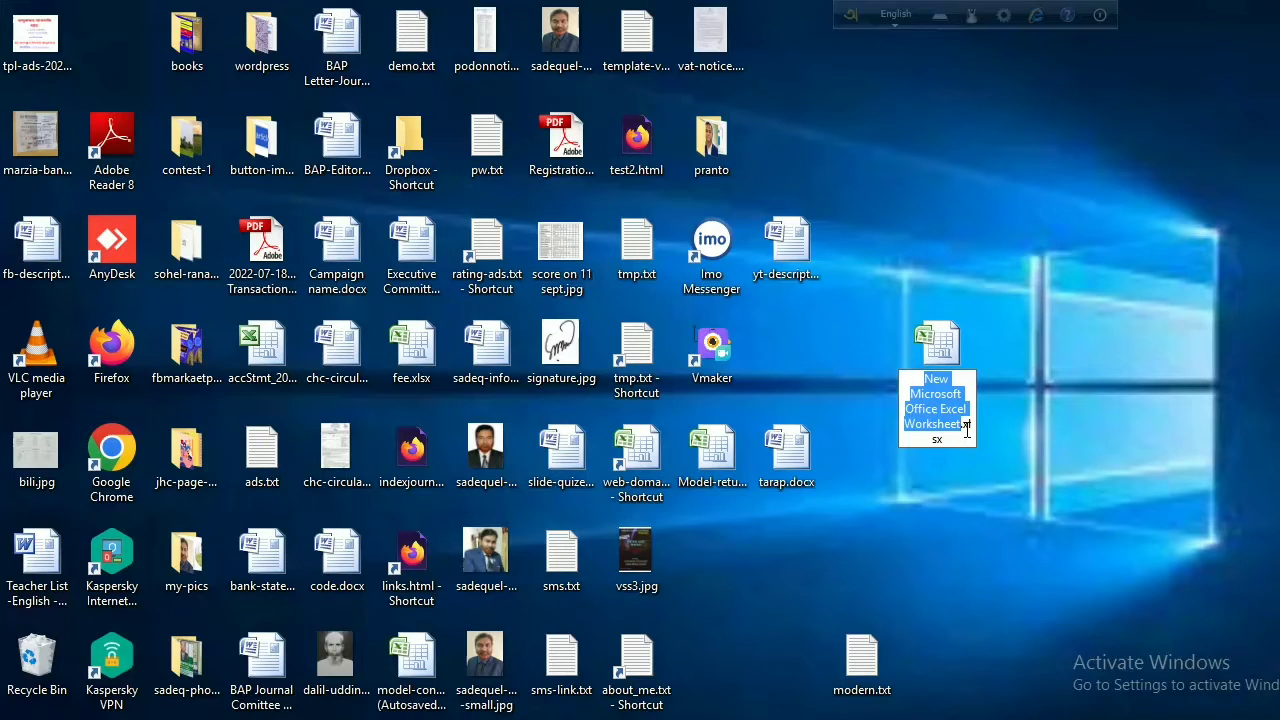
type("khalil")
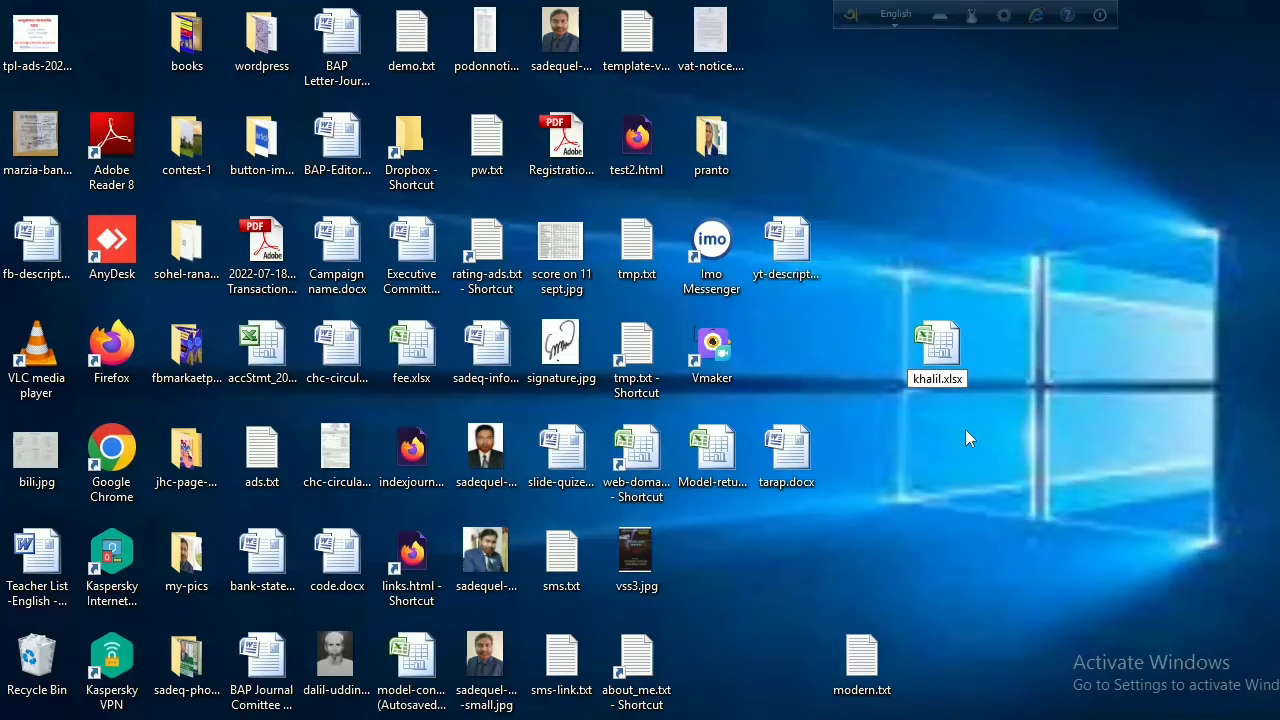
type("tax-return")
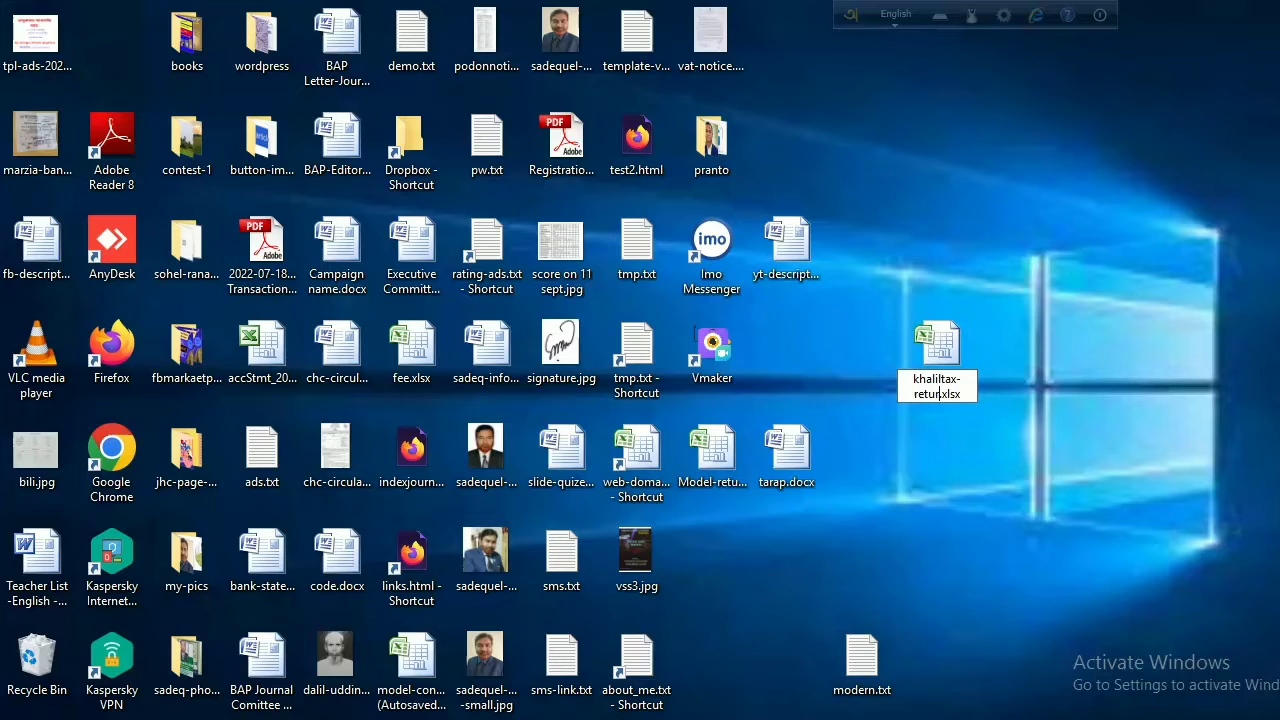
type("-2022-2")
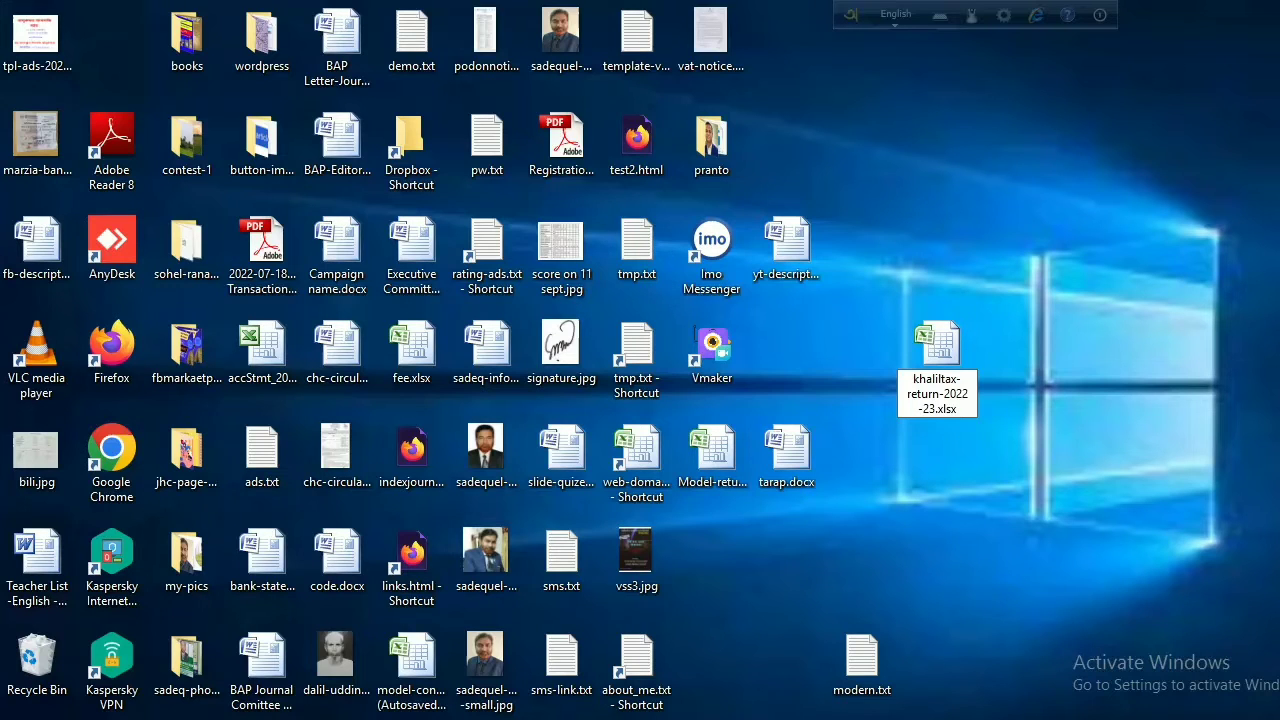
type("3")
- Confirm the new tax-return workbook's name, open it, then return to the desktop
key("Return")
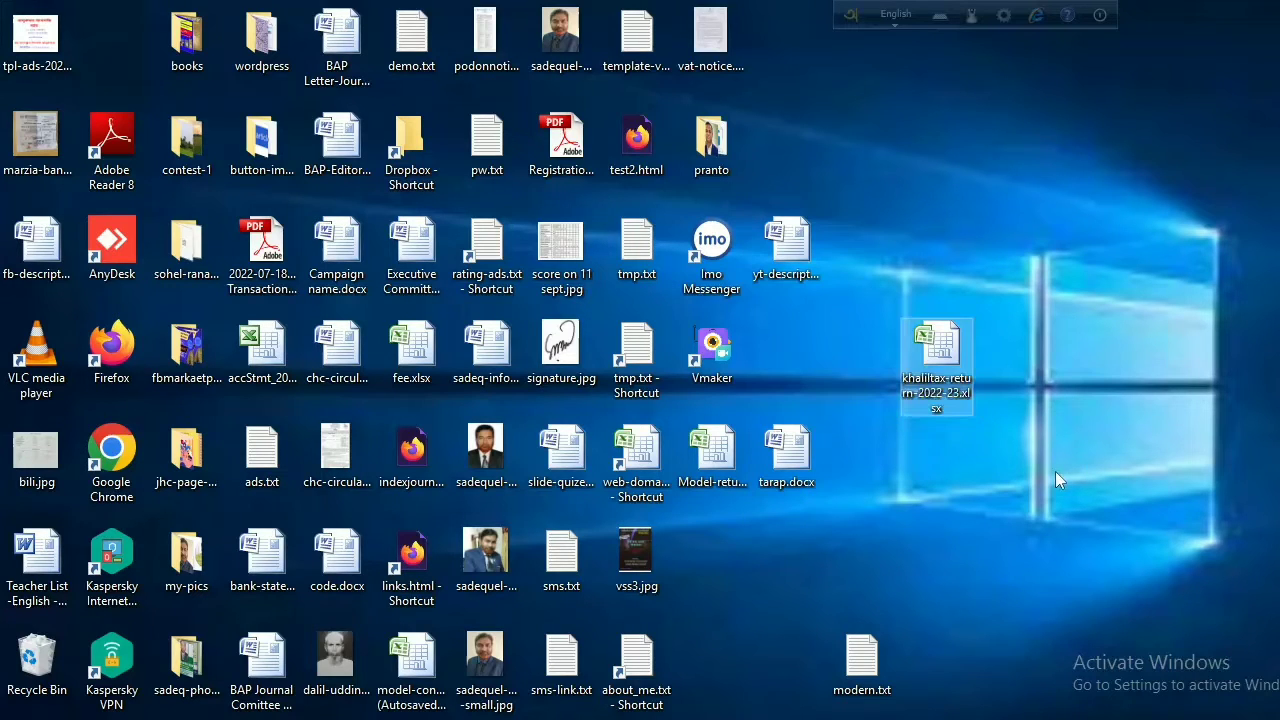
double_click(935, 355)
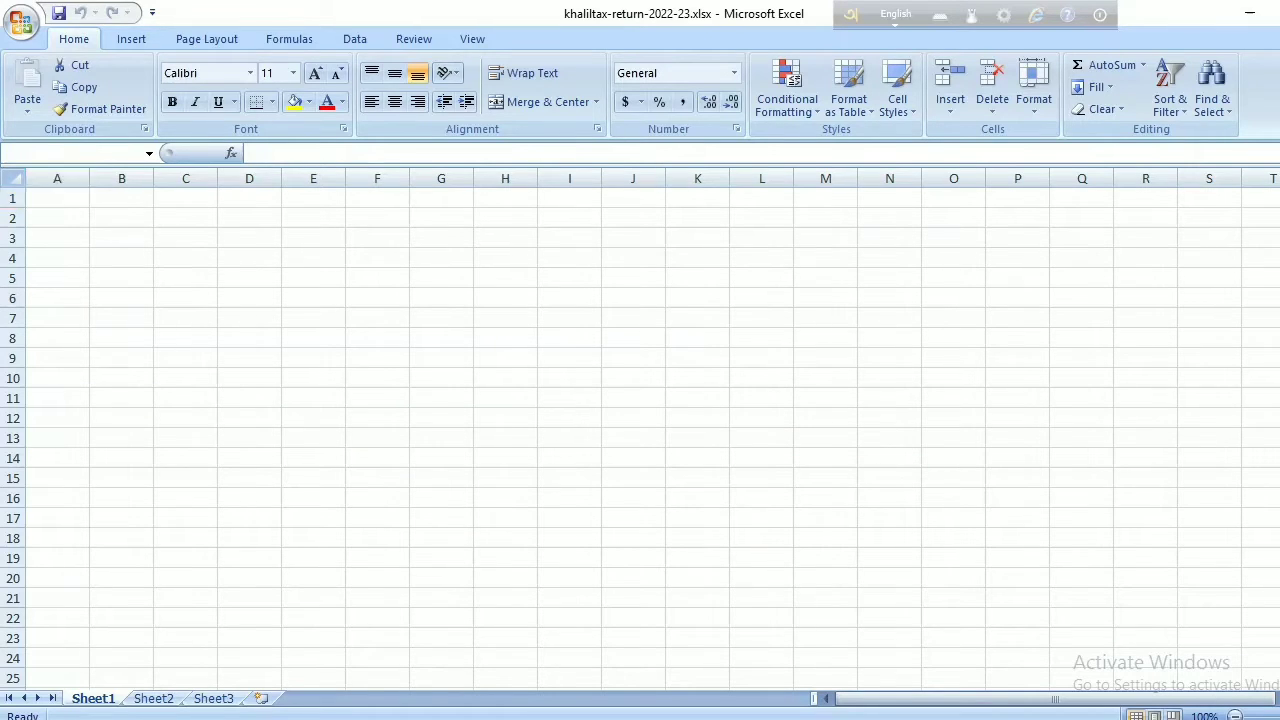
key("super+d")
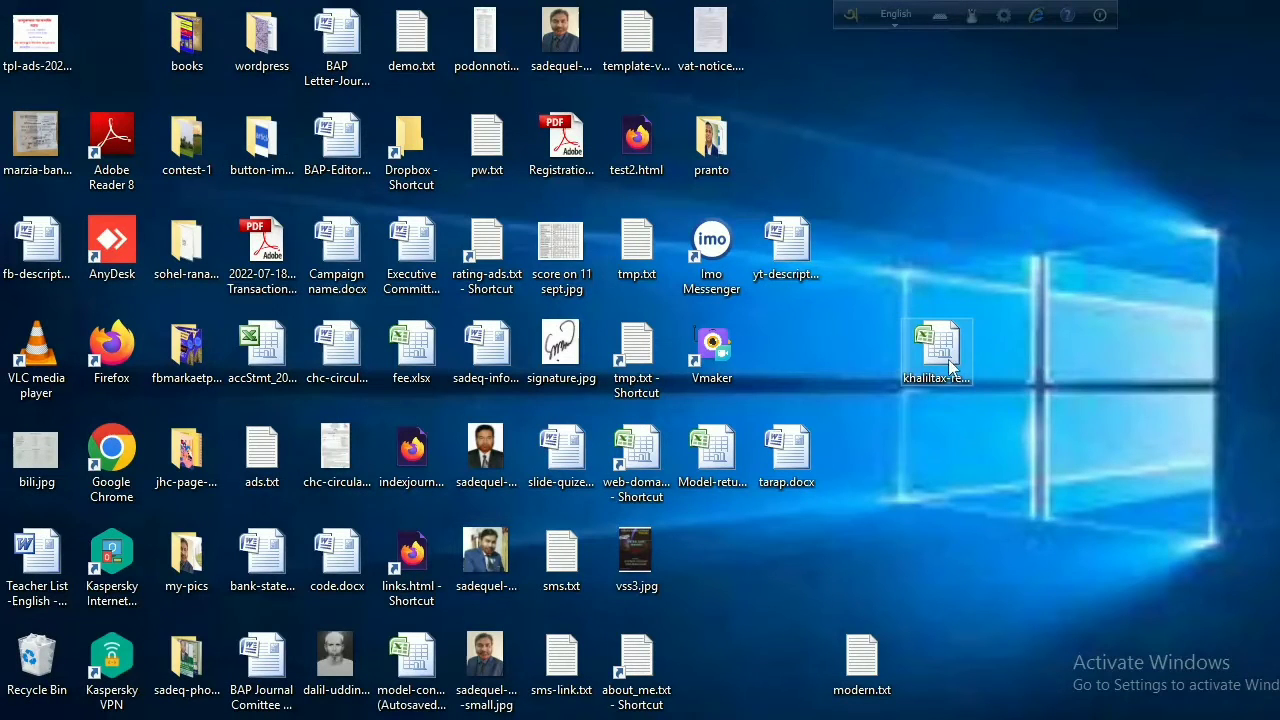
- Delete the tax-return file from the desktop and start Excel with a blank workbook
right_click(946, 358)
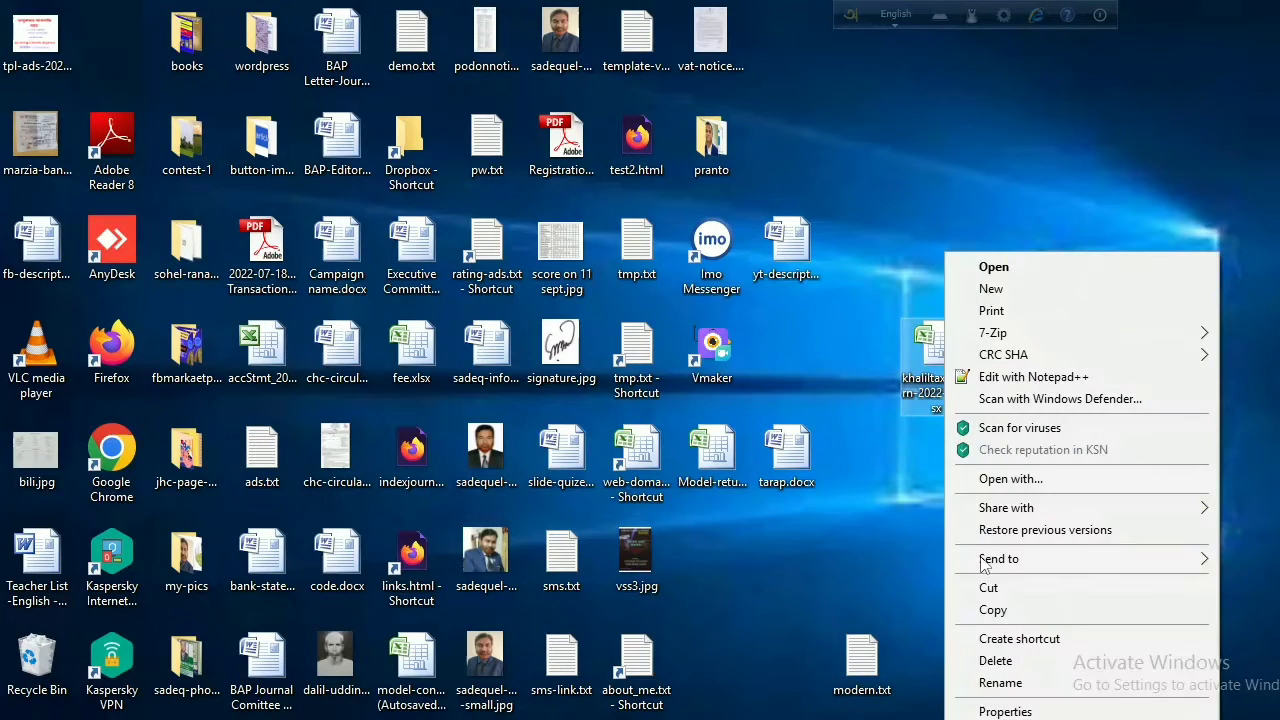
left_click(991, 663)
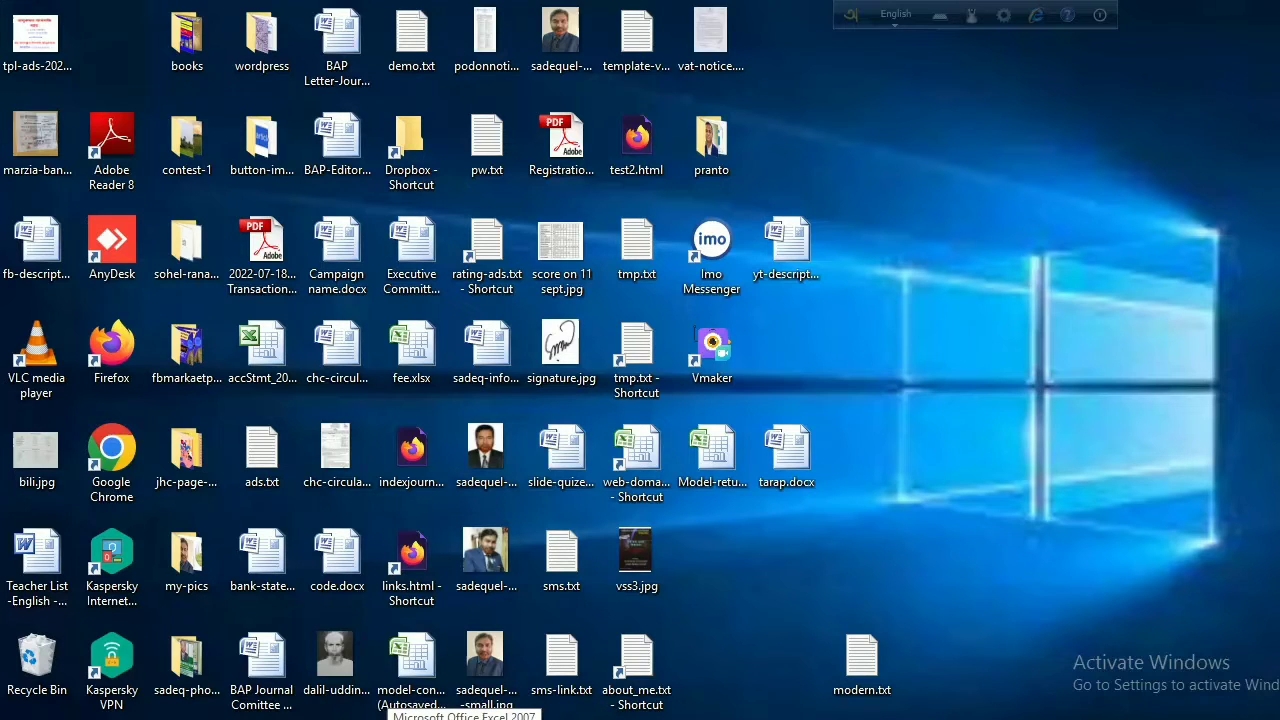
double_click(412, 660)
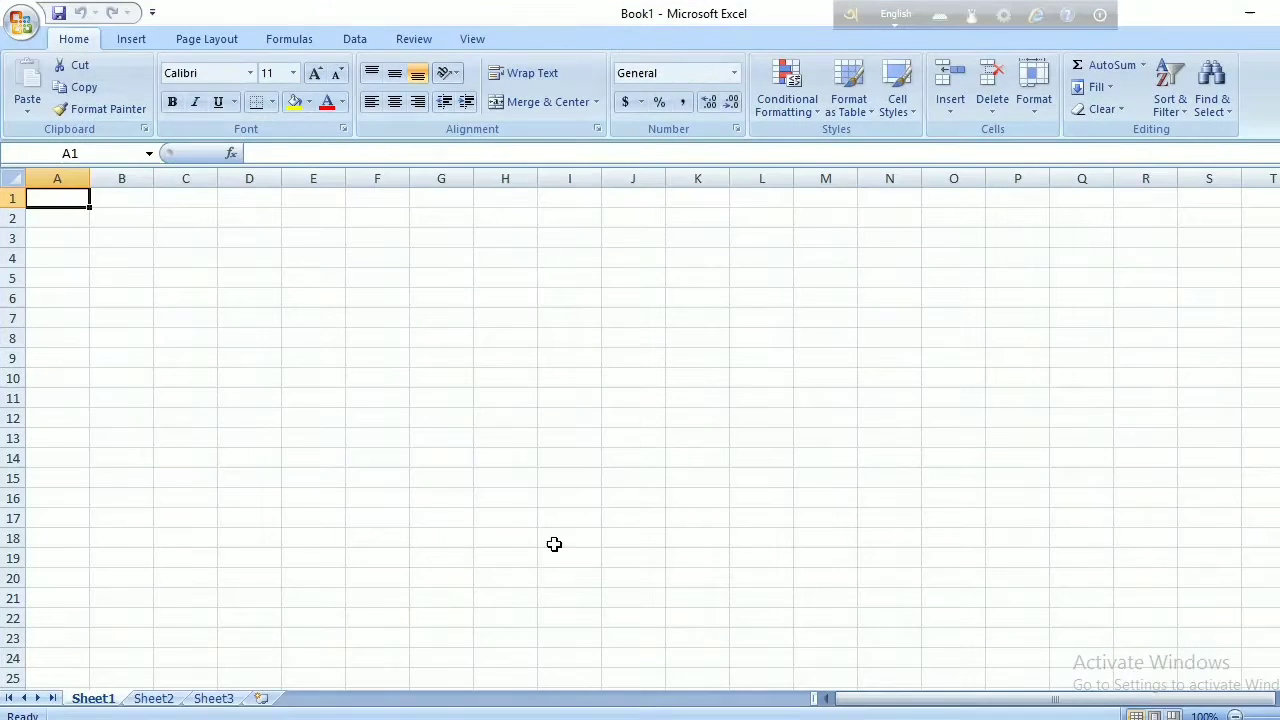
- Cancel a Save As Excel Workbook for the blank workbook and close Excel unsaved
left_click(24, 24)
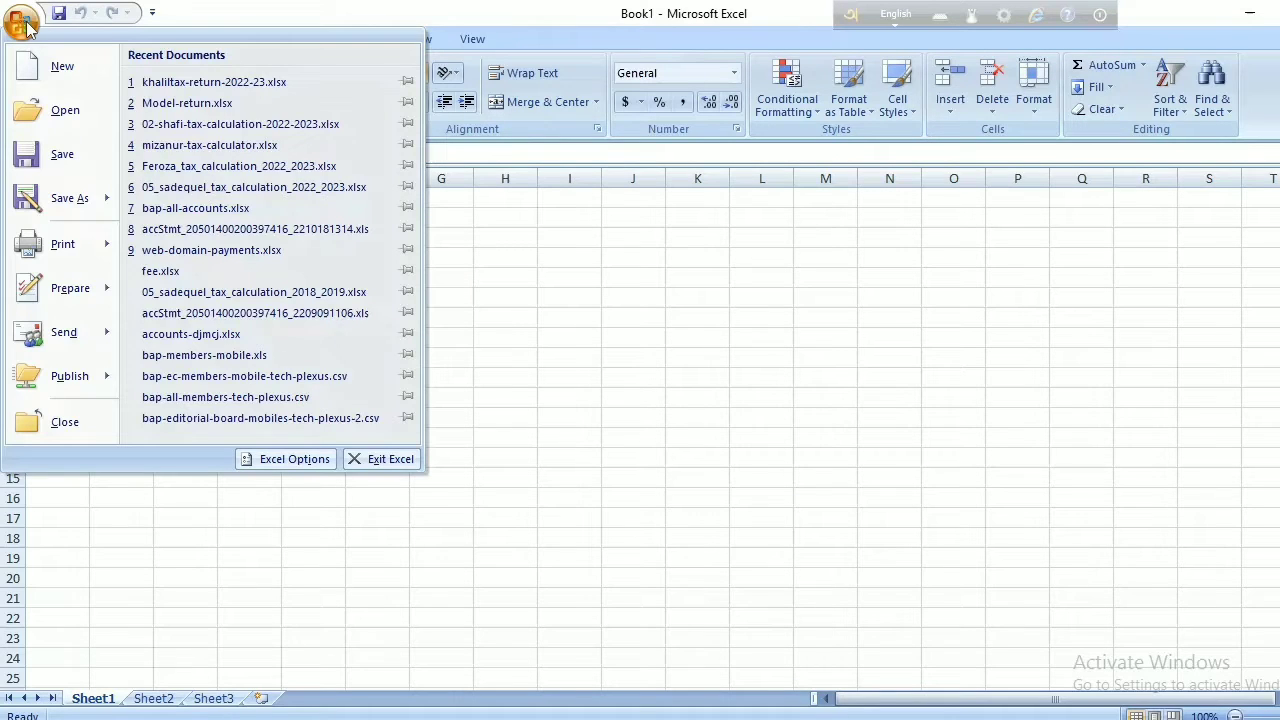
mouse_move(62, 200)
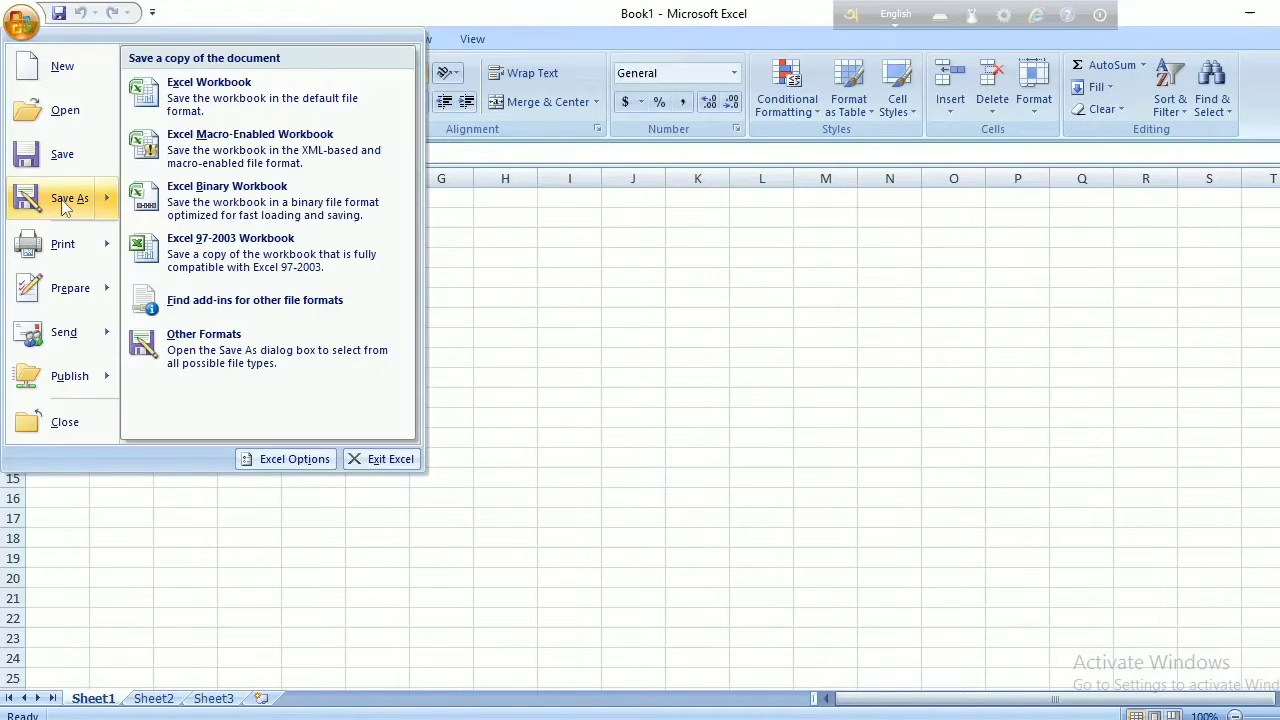
left_click(192, 95)
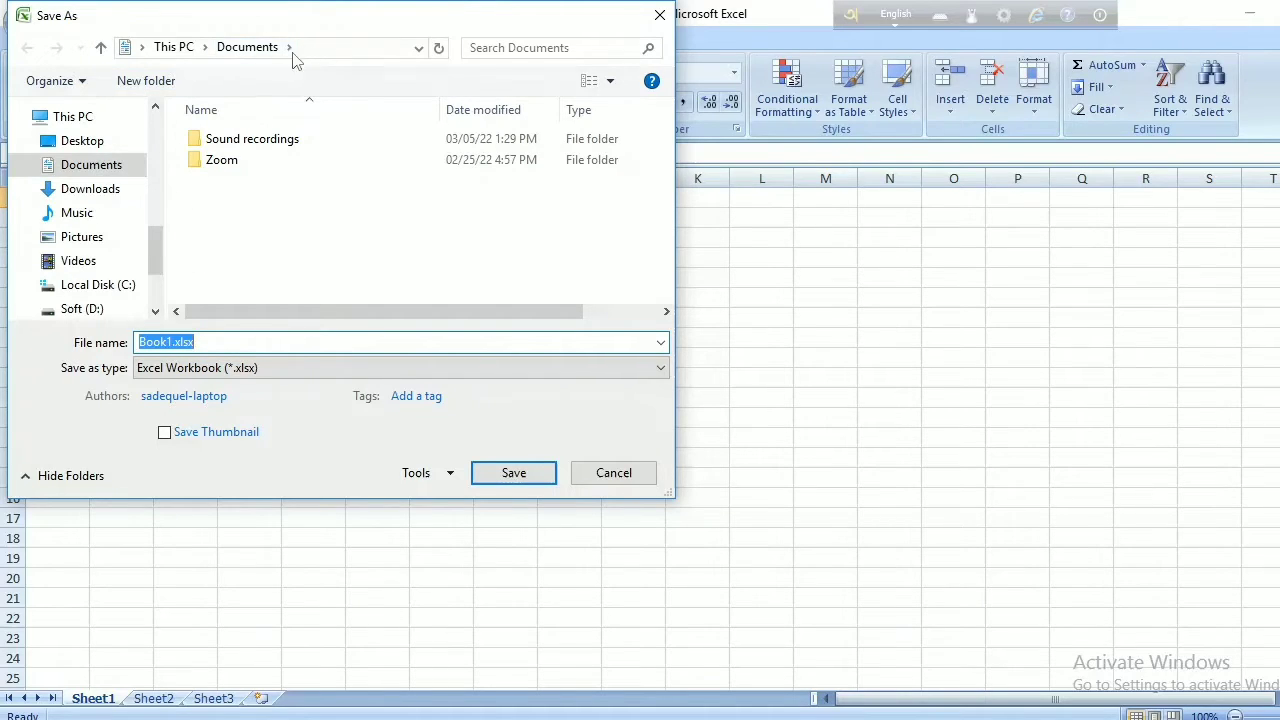
left_click(609, 479)
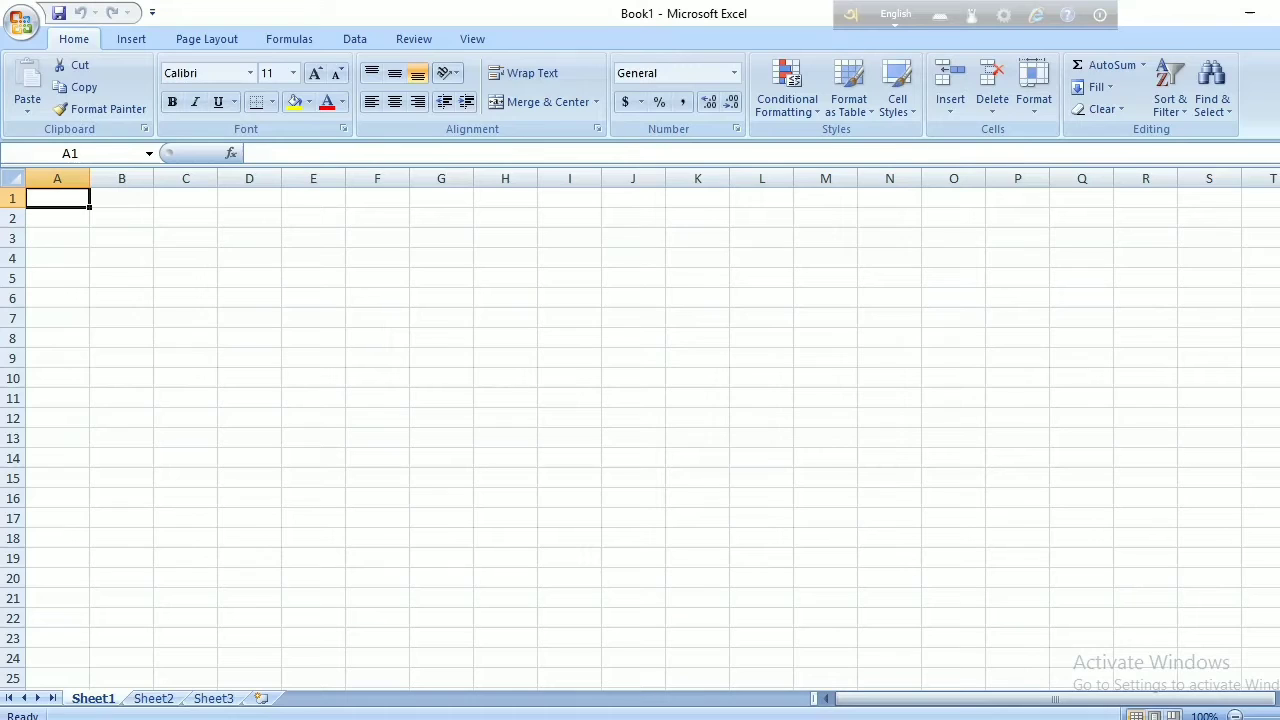
key("alt+F4")
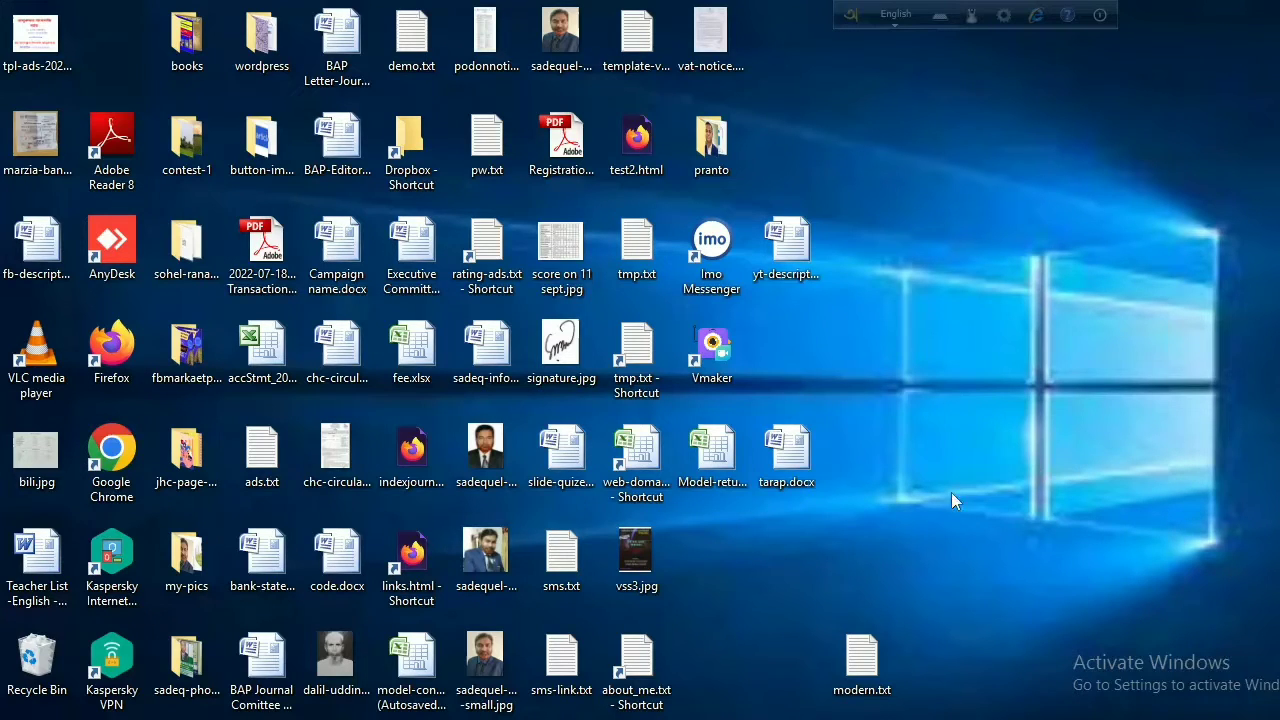
- Open Model-return.xlsx and browse the salary, bank, House-rent, Investmet and Expenditures sheets
double_click(712, 452)
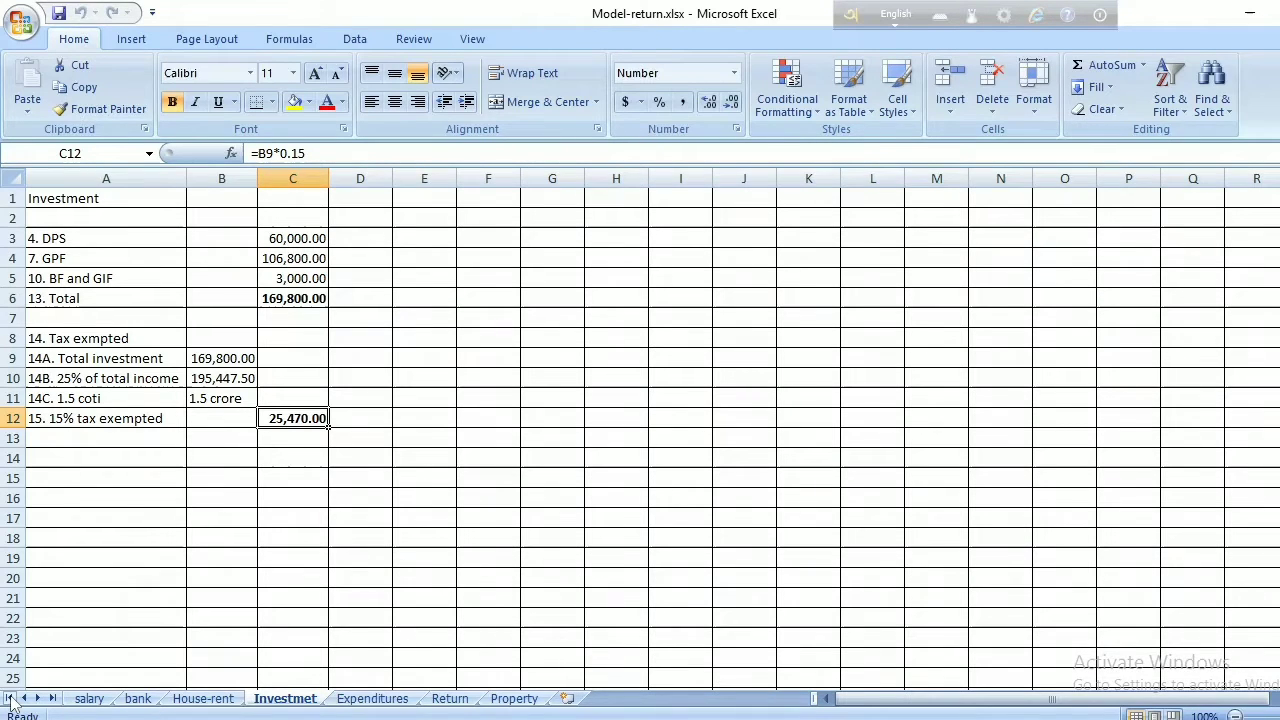
left_click(88, 700)
left_click(134, 700)
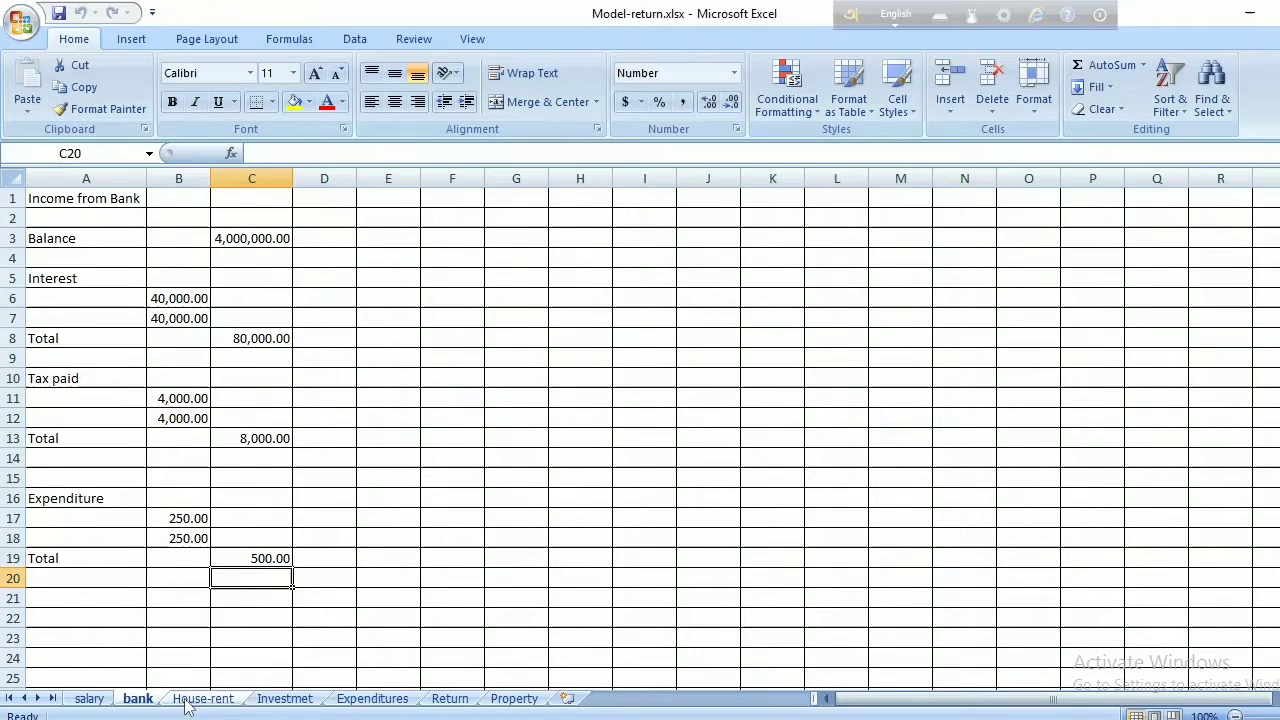
left_click(190, 700)
left_click(284, 700)
left_click(372, 700)
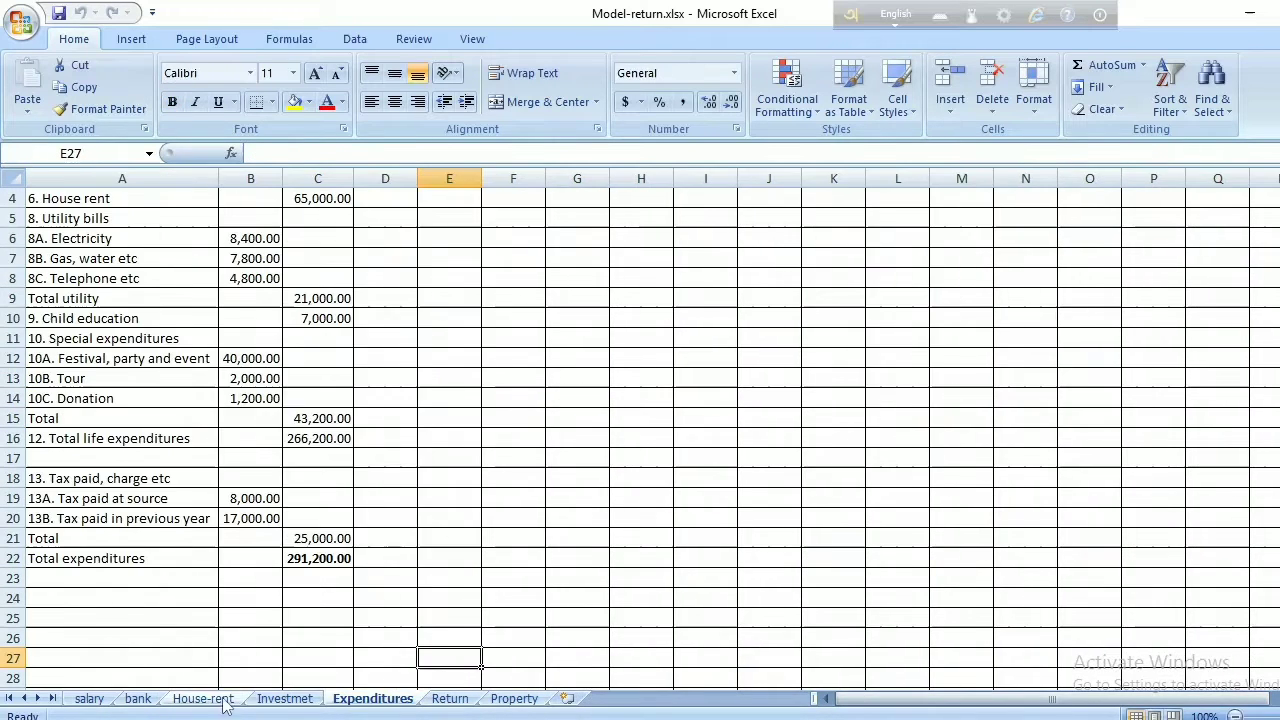
- Insert a new blank Sheet1 after the Property sheet
left_click(90, 700)
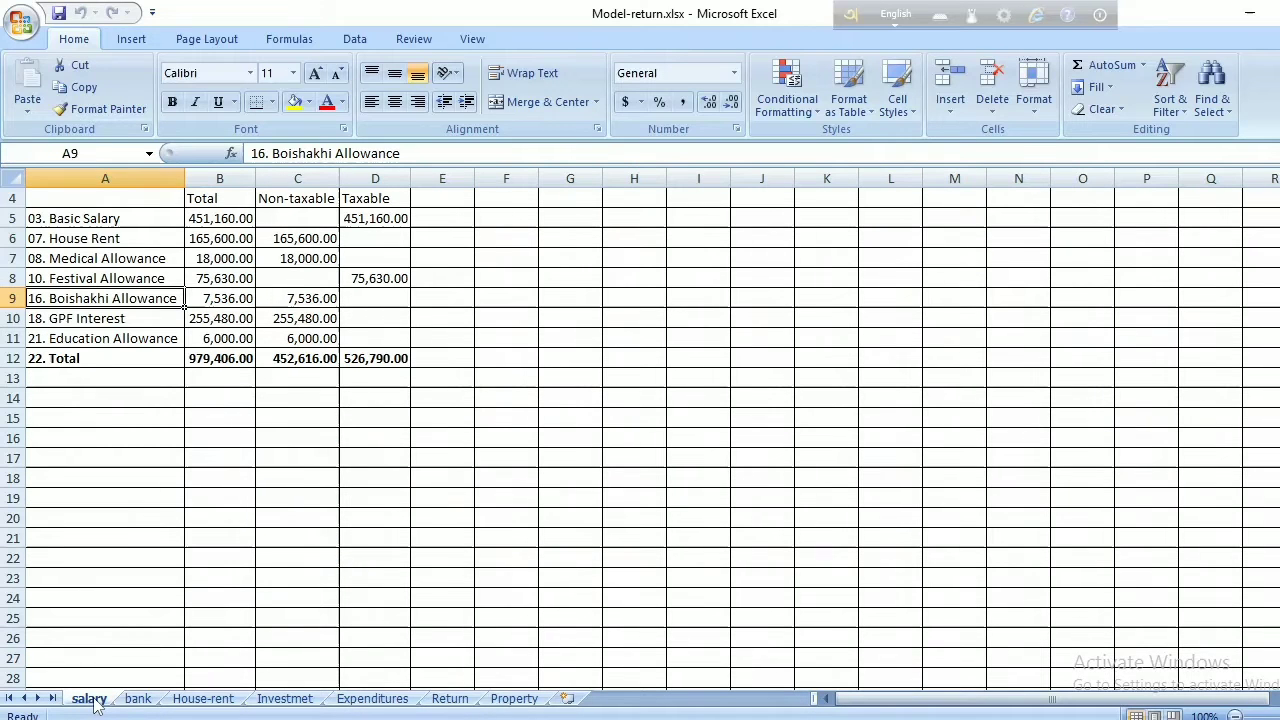
left_click(569, 699)
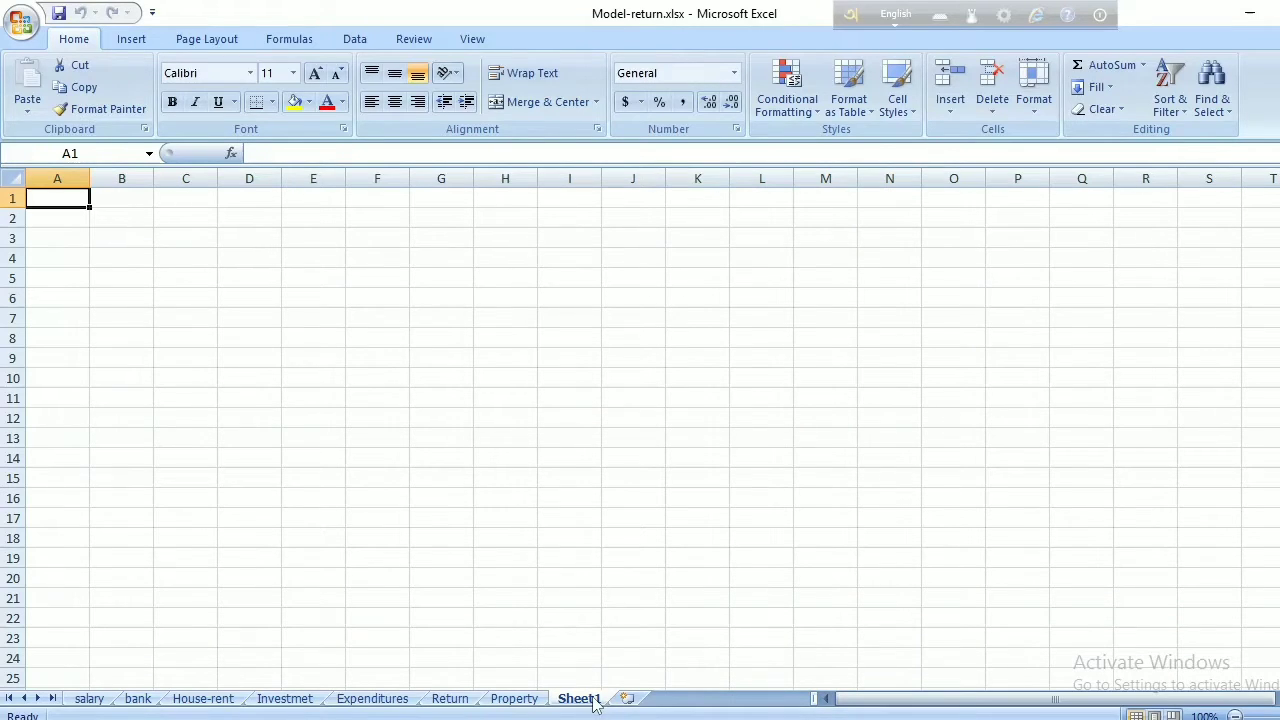
right_click(594, 701)
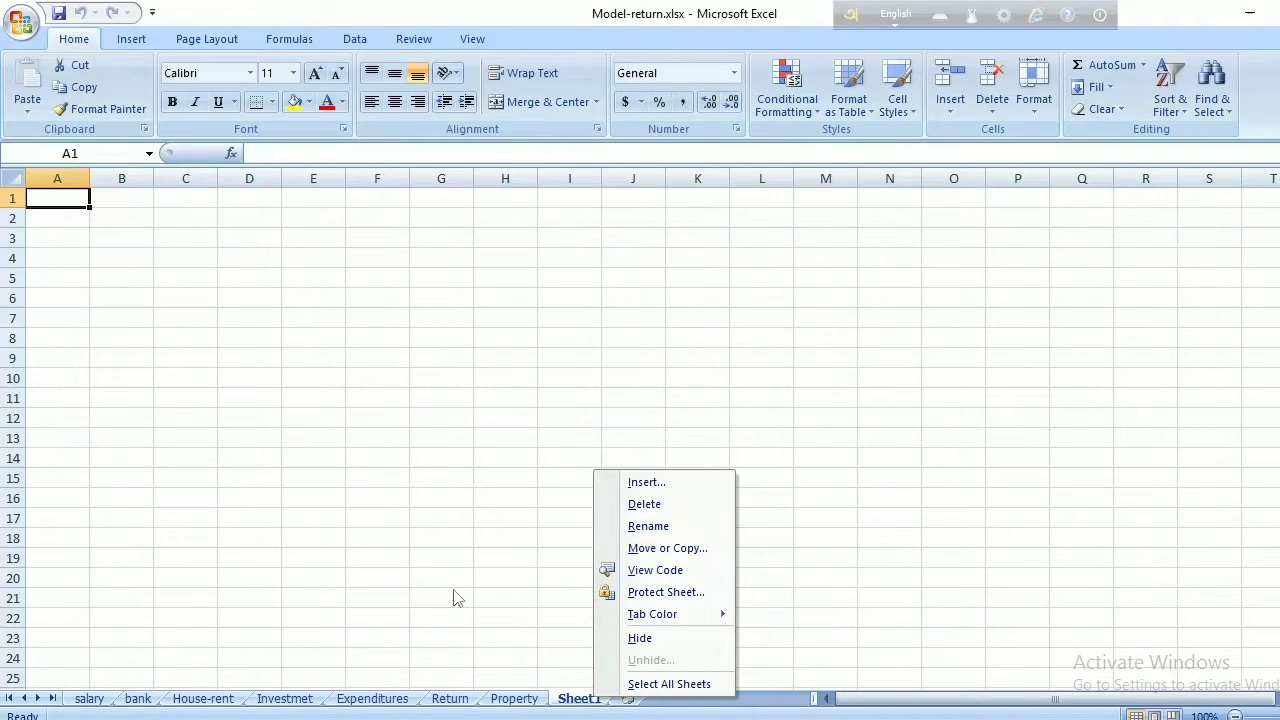
- Dismiss the Sheet1 options and show the bank sheet's balance, interest and tax paid figures
left_click(90, 700)
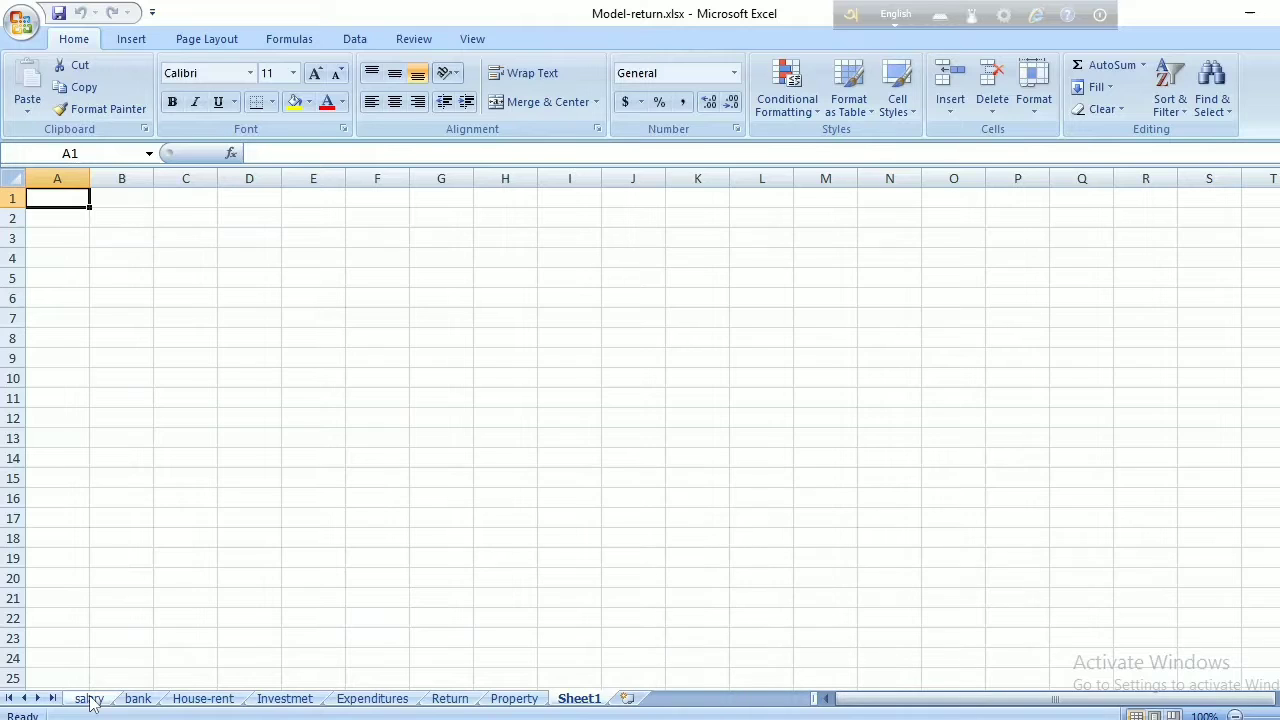
left_click(90, 700)
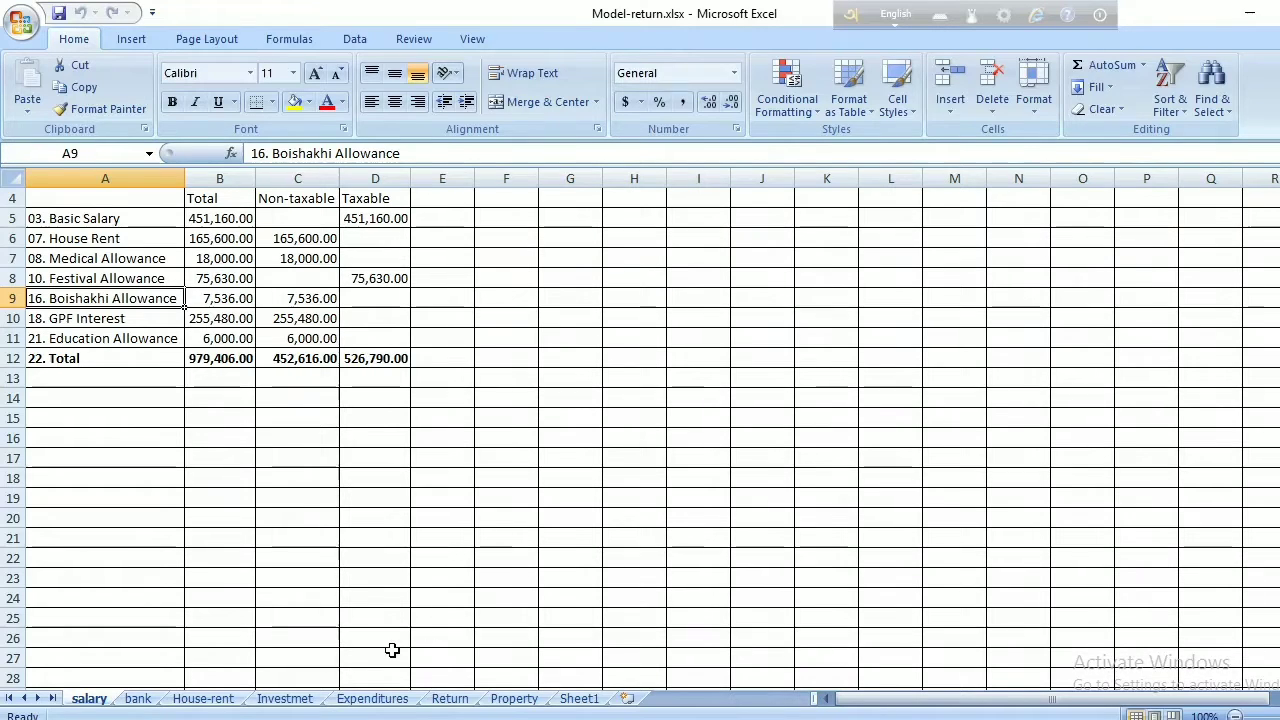
left_click(137, 700)
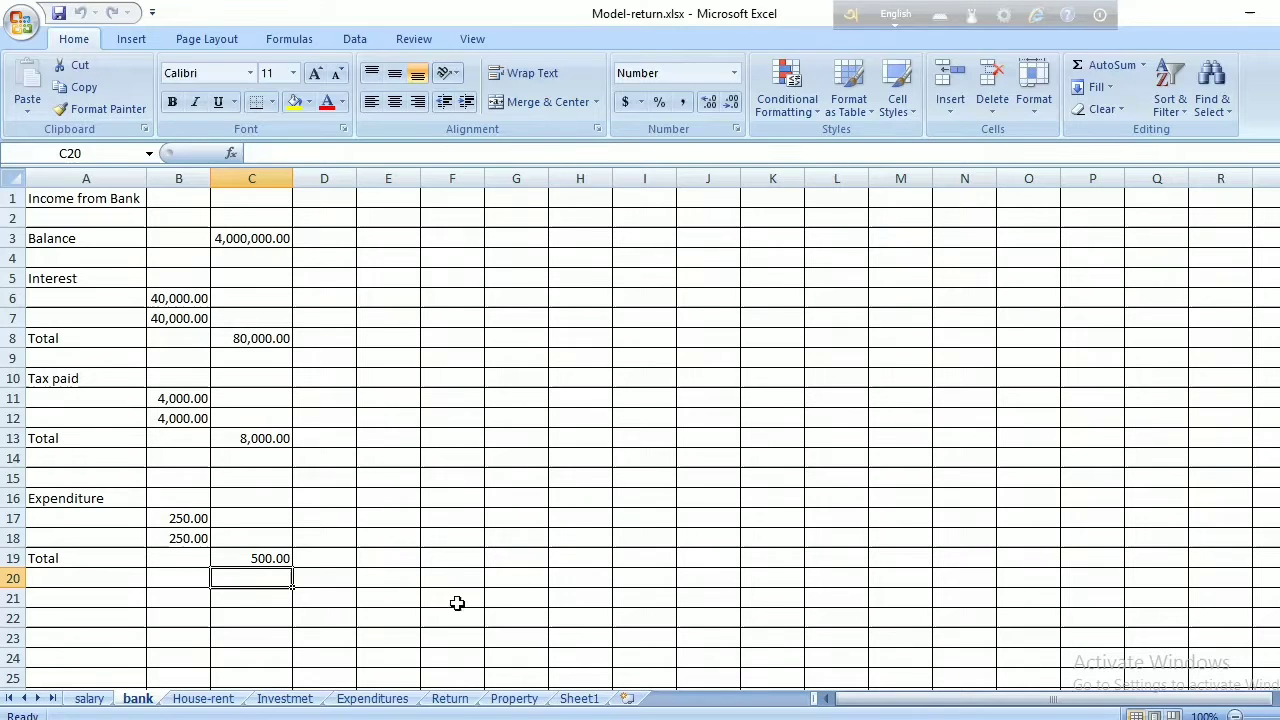
- Glance at the House-rent sheet, then return to the salary sheet's Total, Non-taxable and Taxable columns
left_click(236, 698)
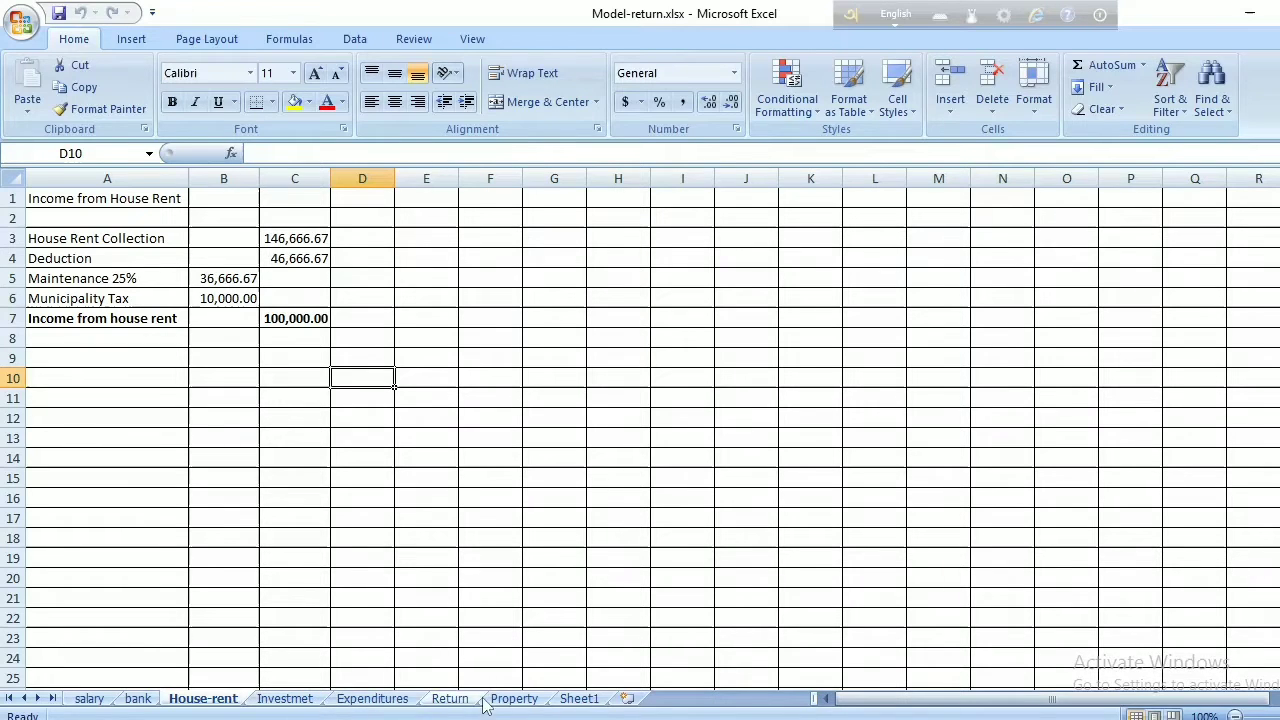
left_click(89, 699)
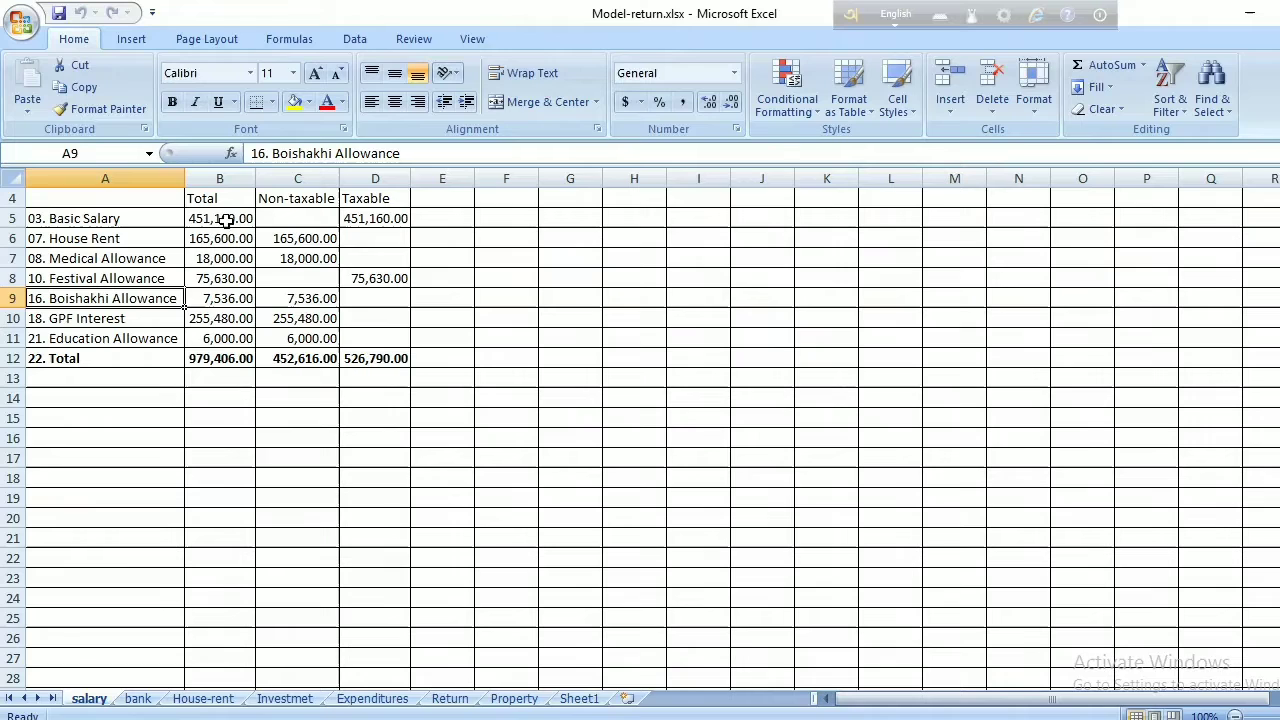
- Set D5 to =B5 so taxable Basic Salary follows its total, then check House Rent's cells
left_click(233, 219)
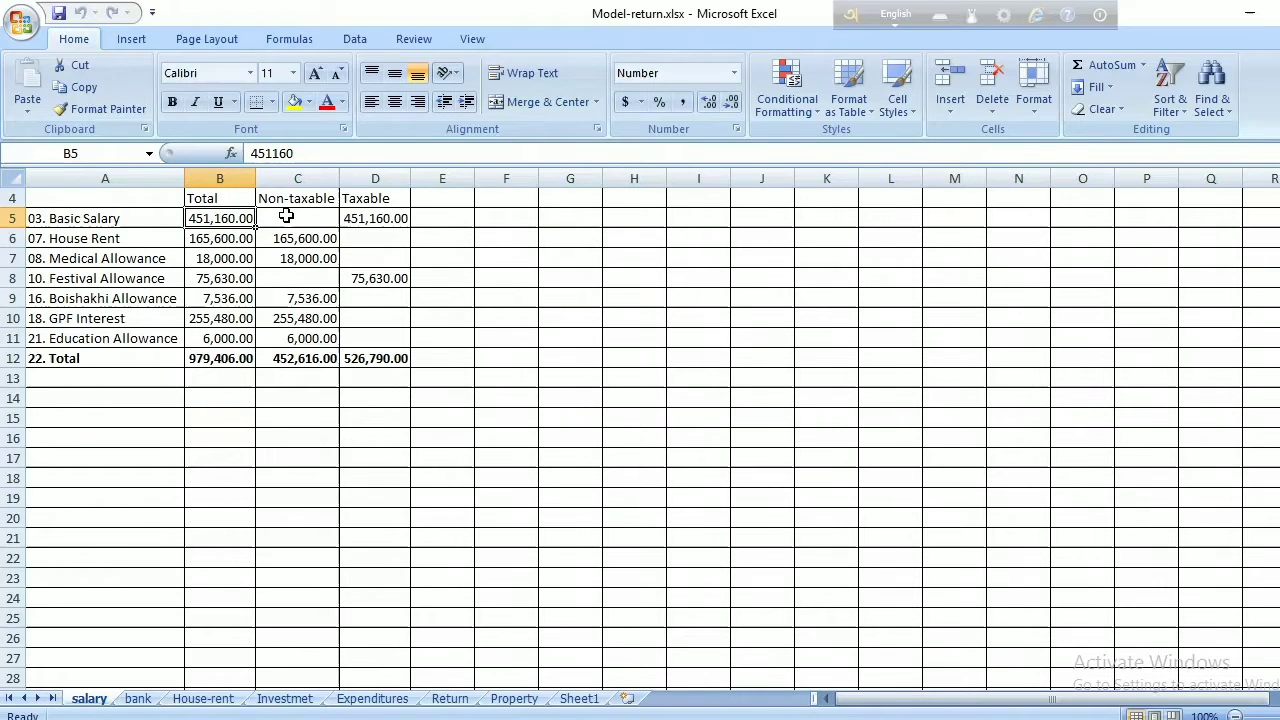
left_click(363, 218)
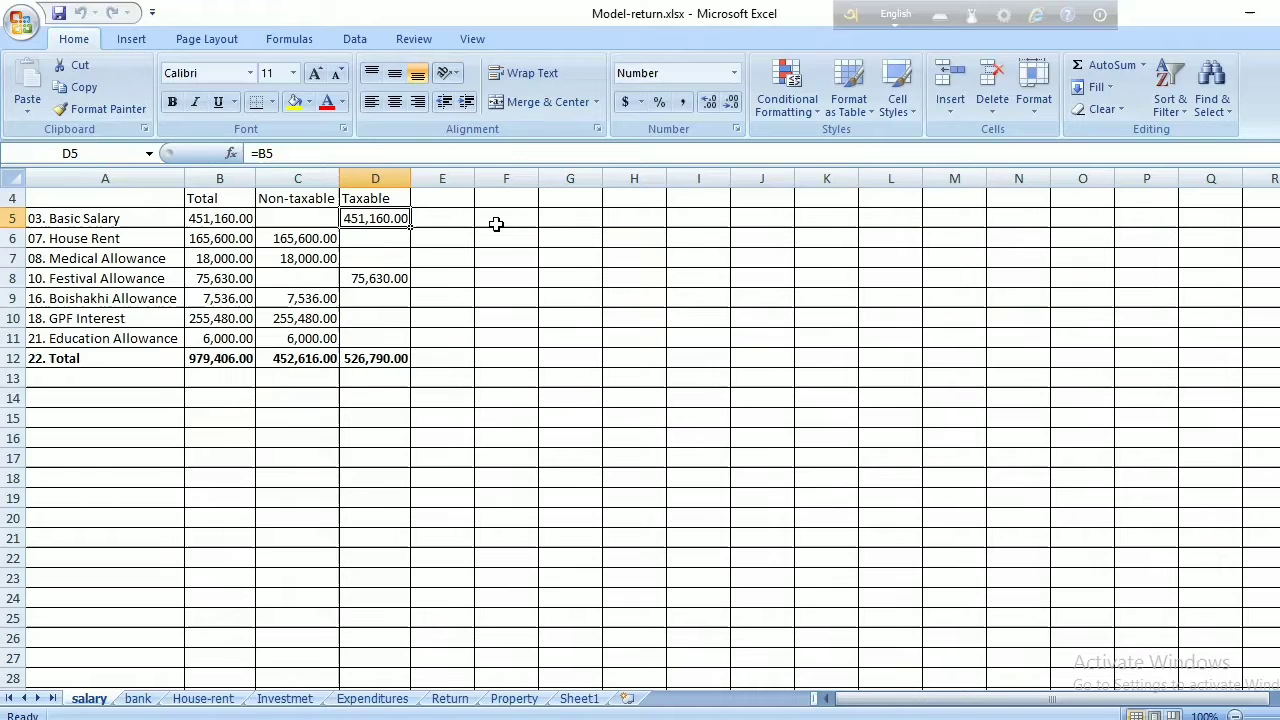
type("=")
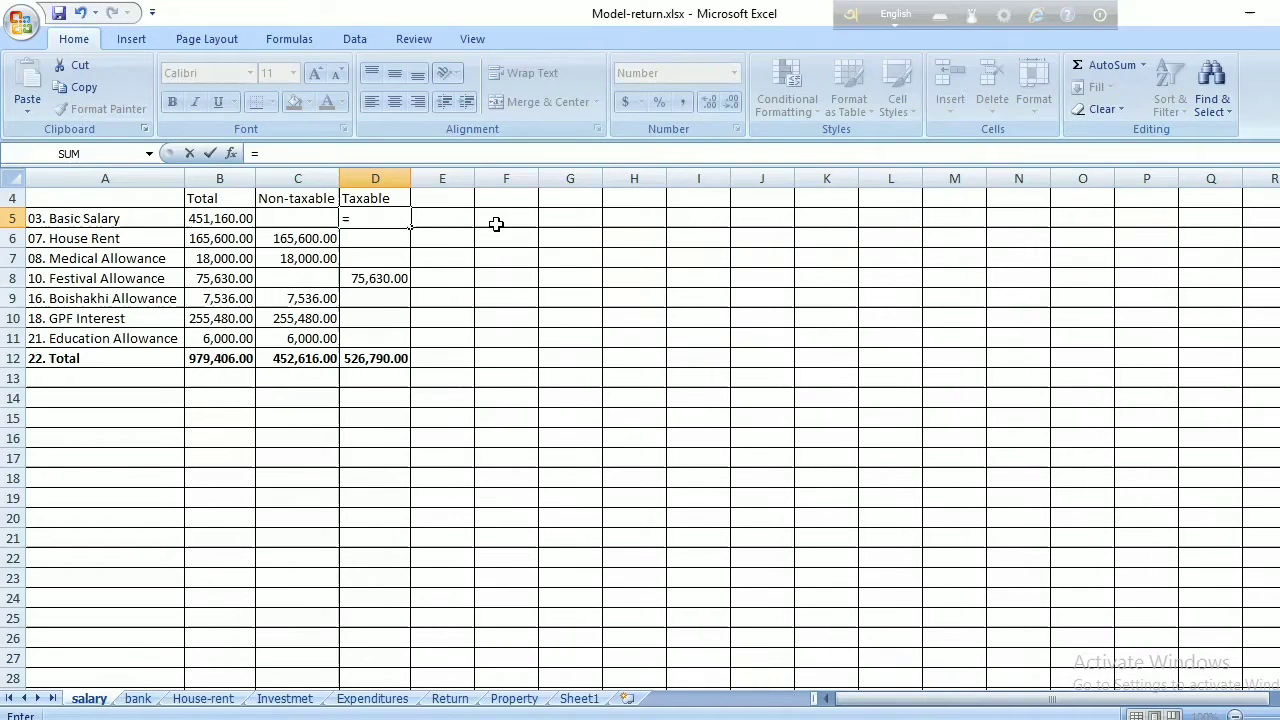
left_click(224, 218)
key("Return")
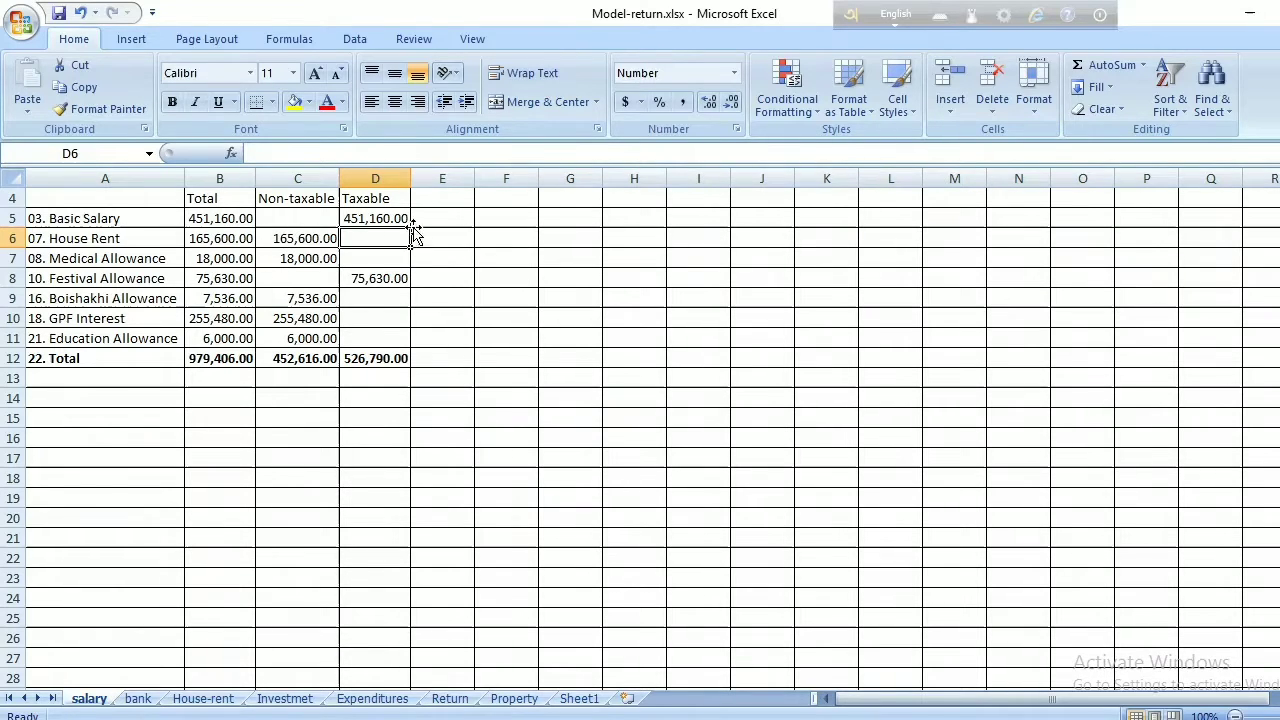
left_click(235, 238)
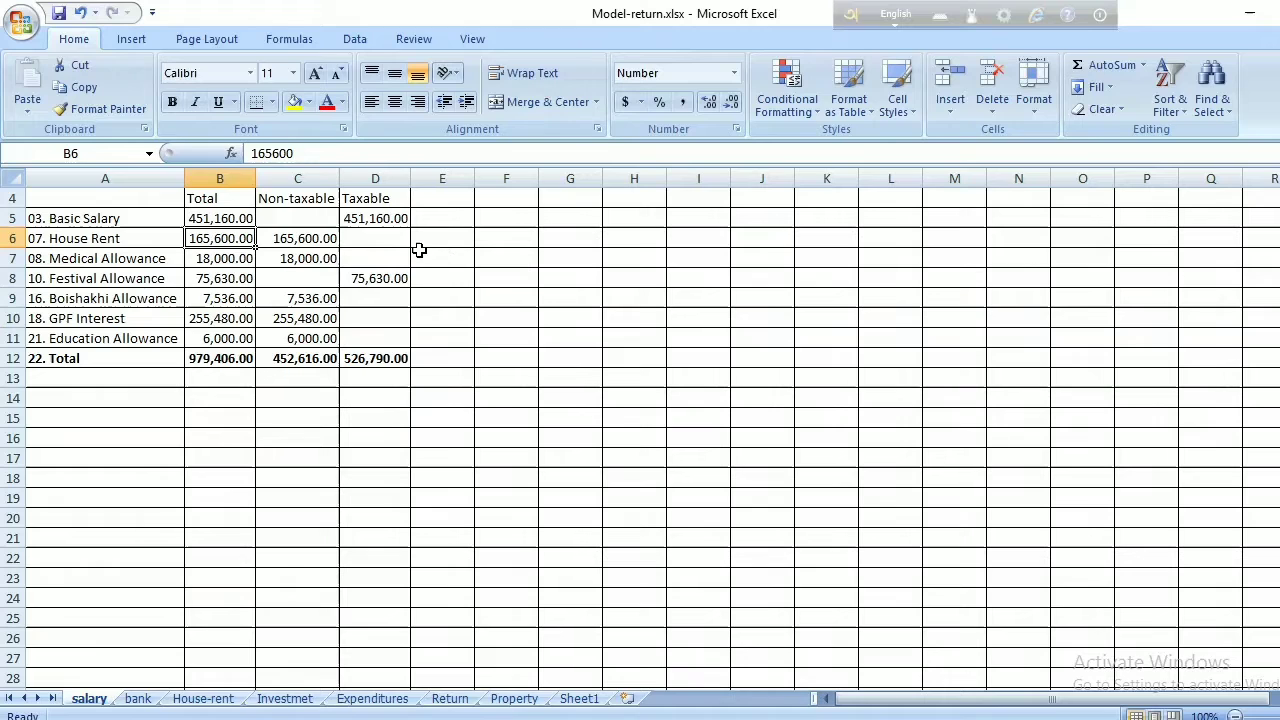
left_click(298, 240)
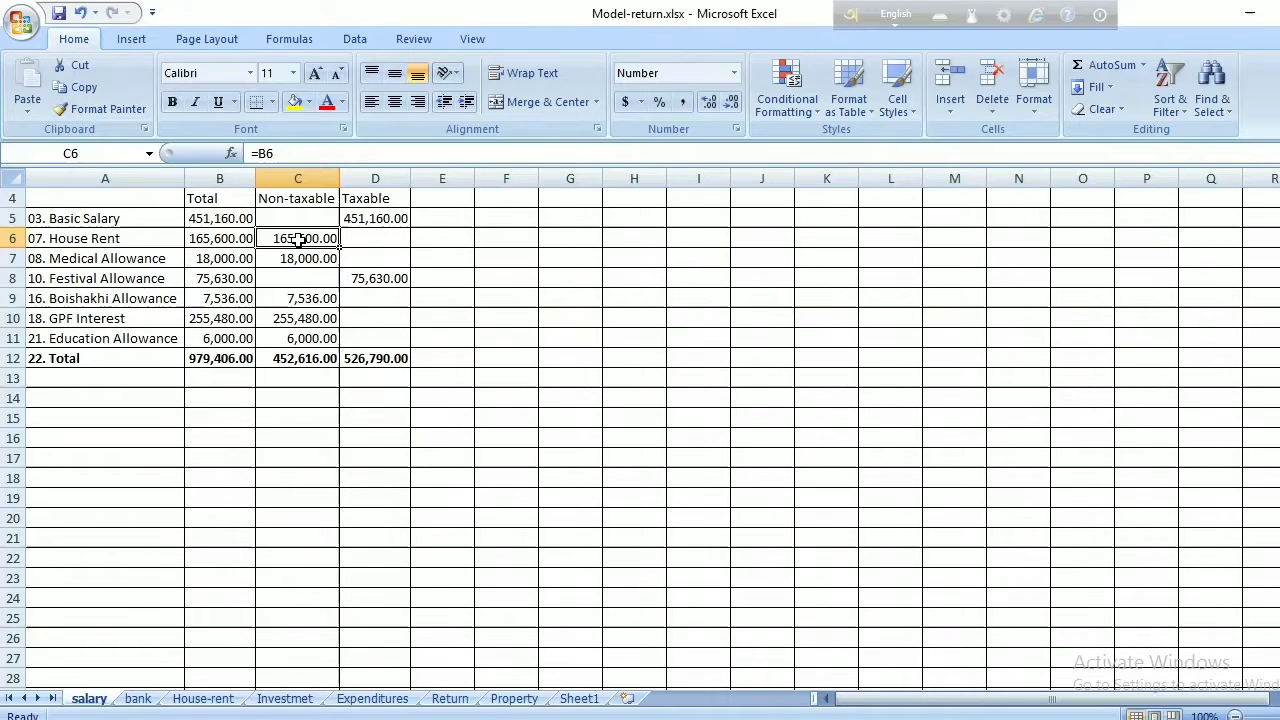
- Enter =B6 in C6 for non-taxable House Rent, then select the B12 grand total
type("=")
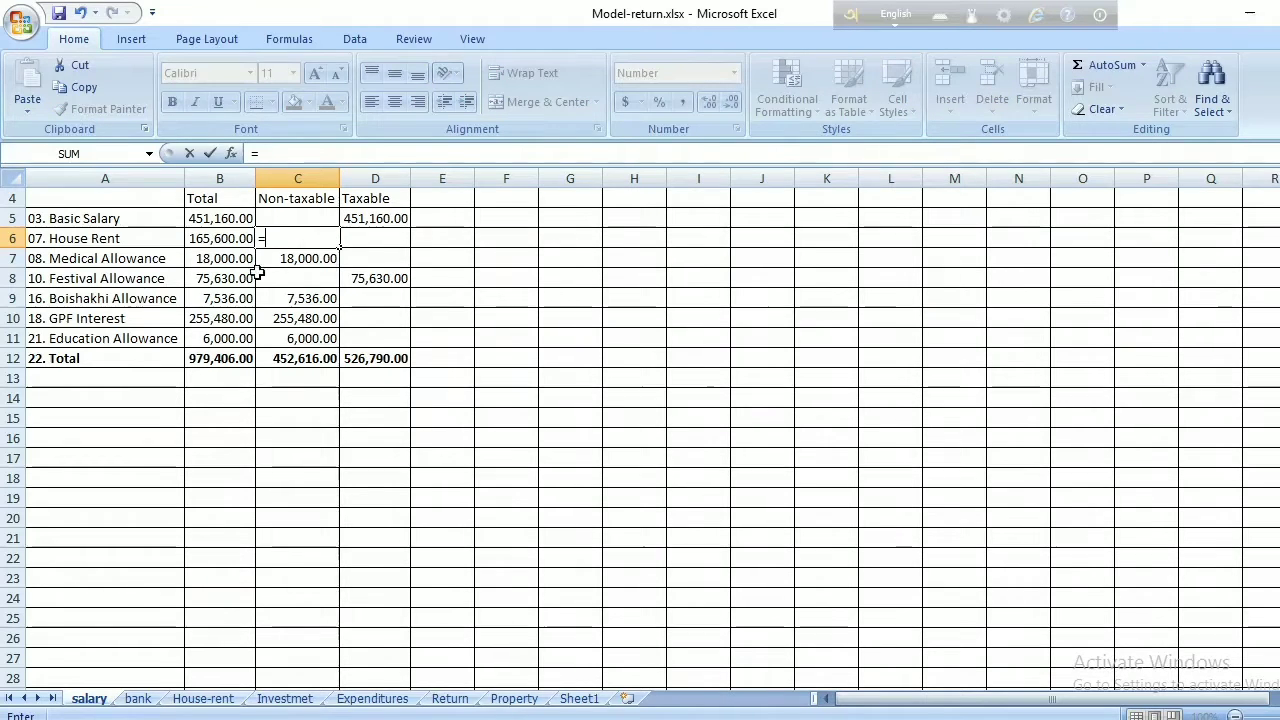
left_click(203, 238)
key("Return")
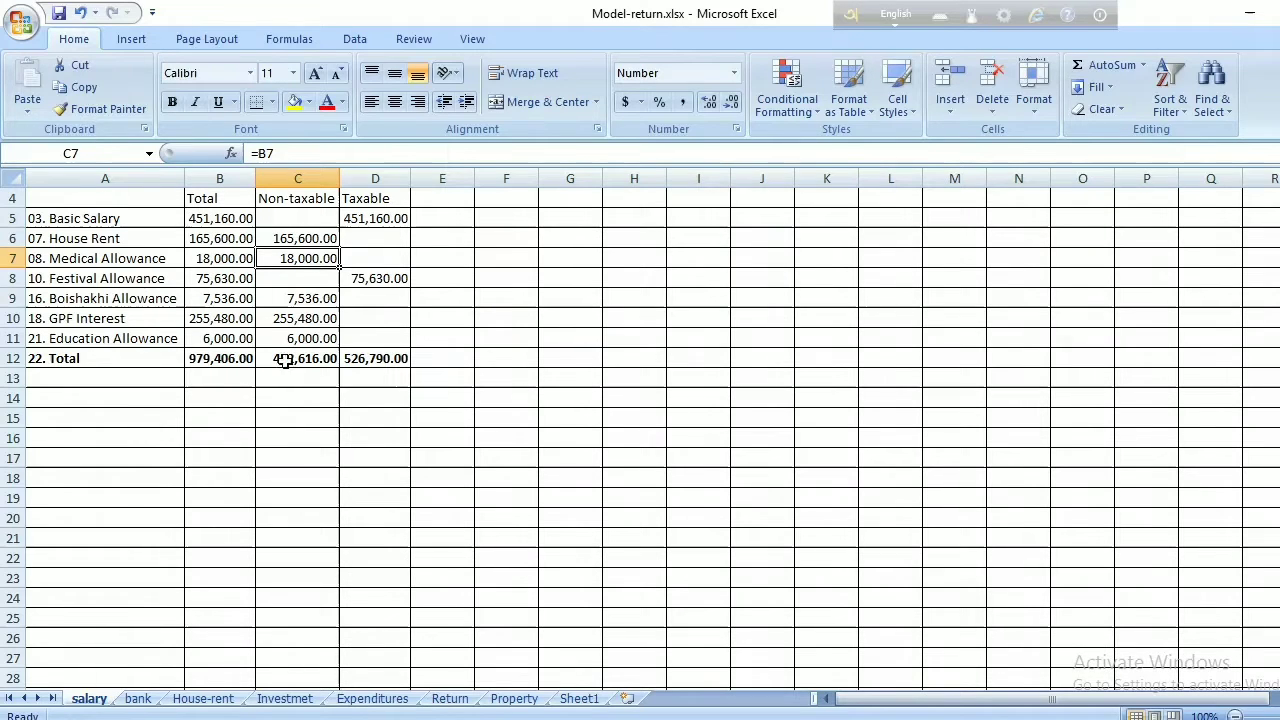
left_click(216, 361)
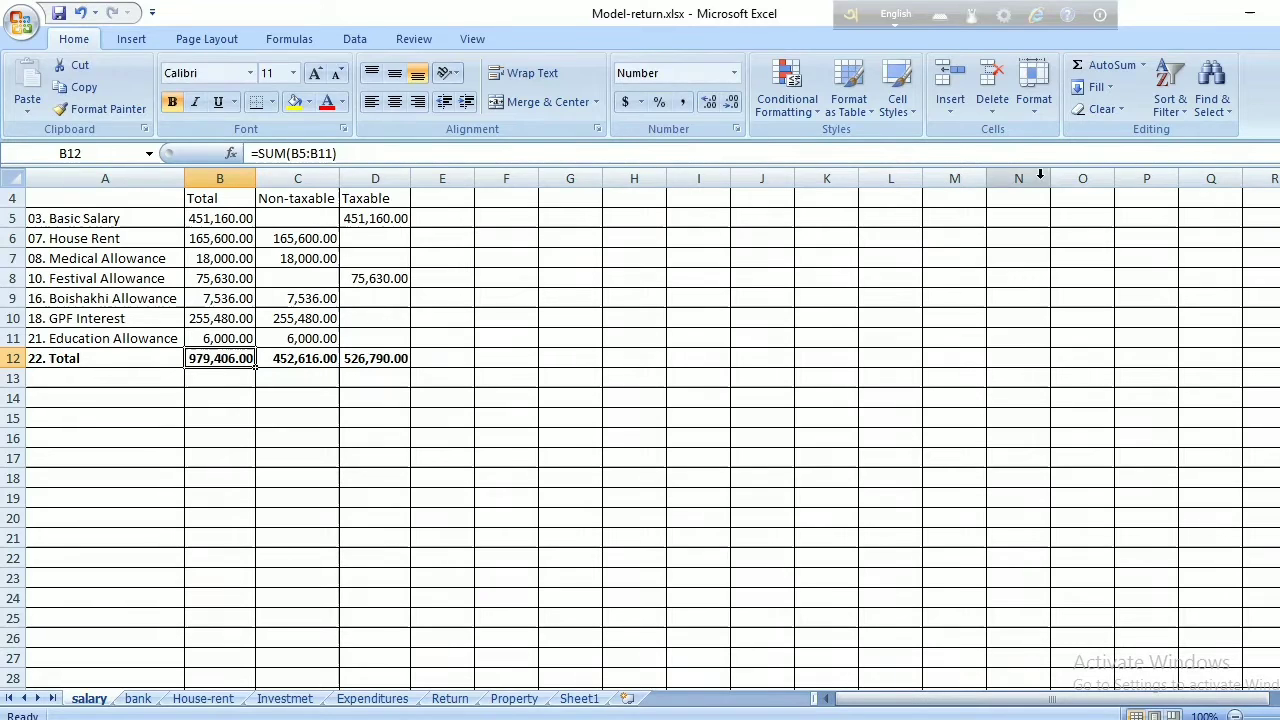
- AutoSum B12 to =SUM(B5:B11), check the C12 and D12 totals, and return to the bank sheet
left_click(1108, 68)
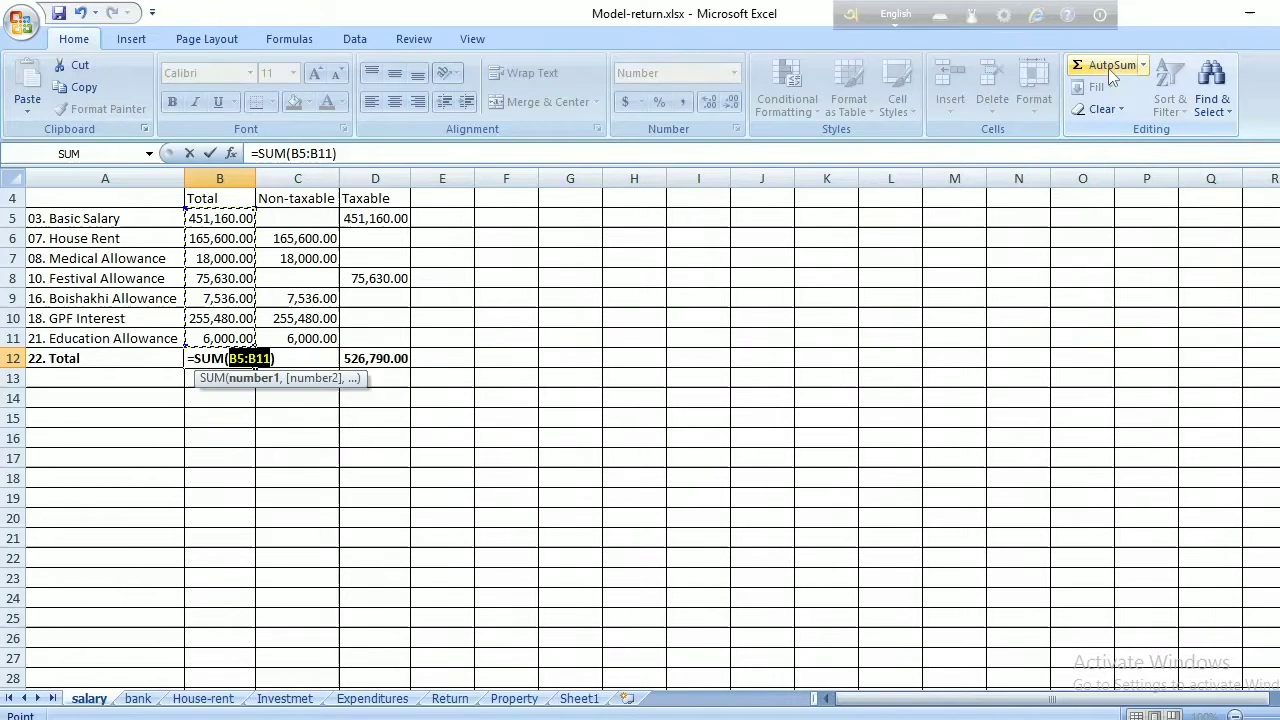
key("Return")
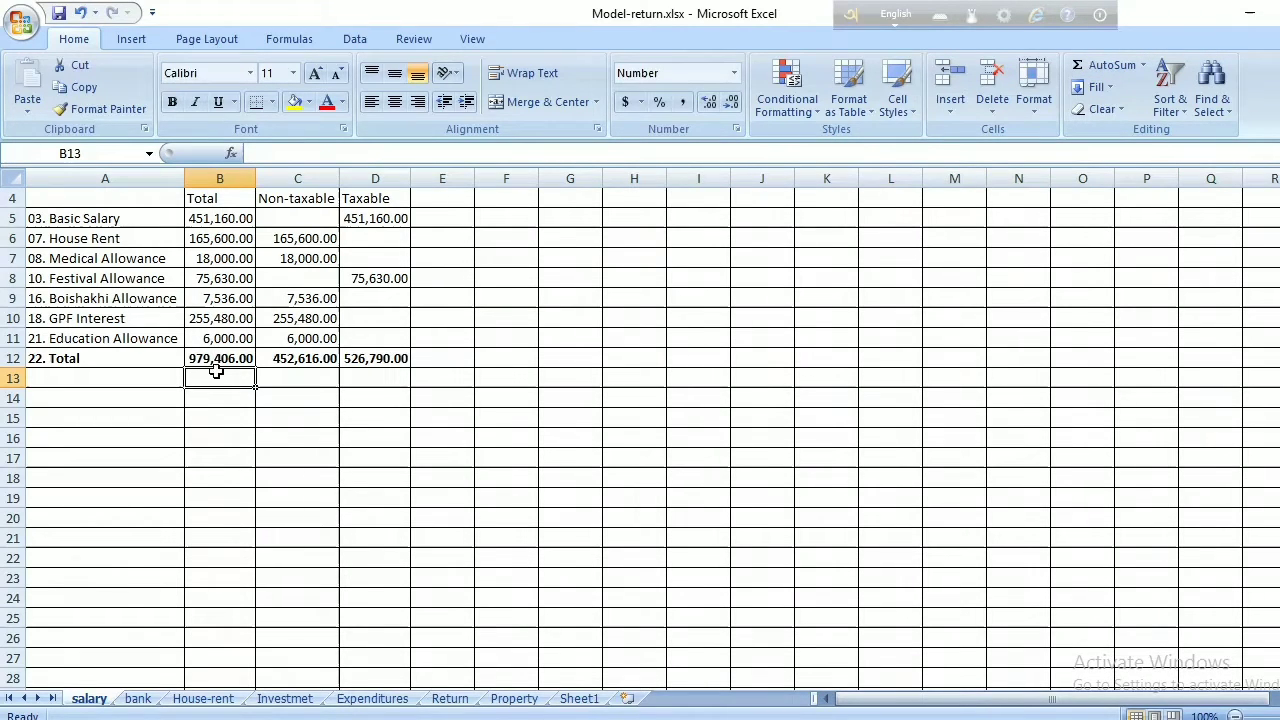
left_click(288, 358)
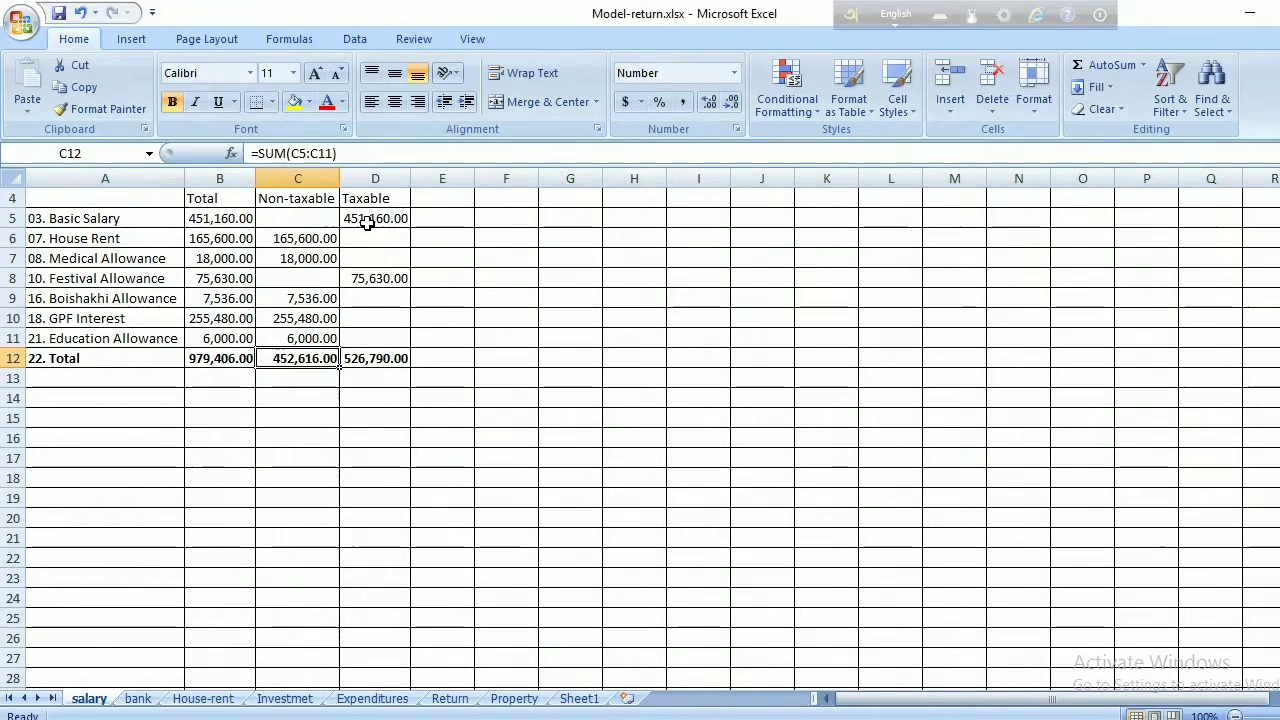
left_click(388, 362)
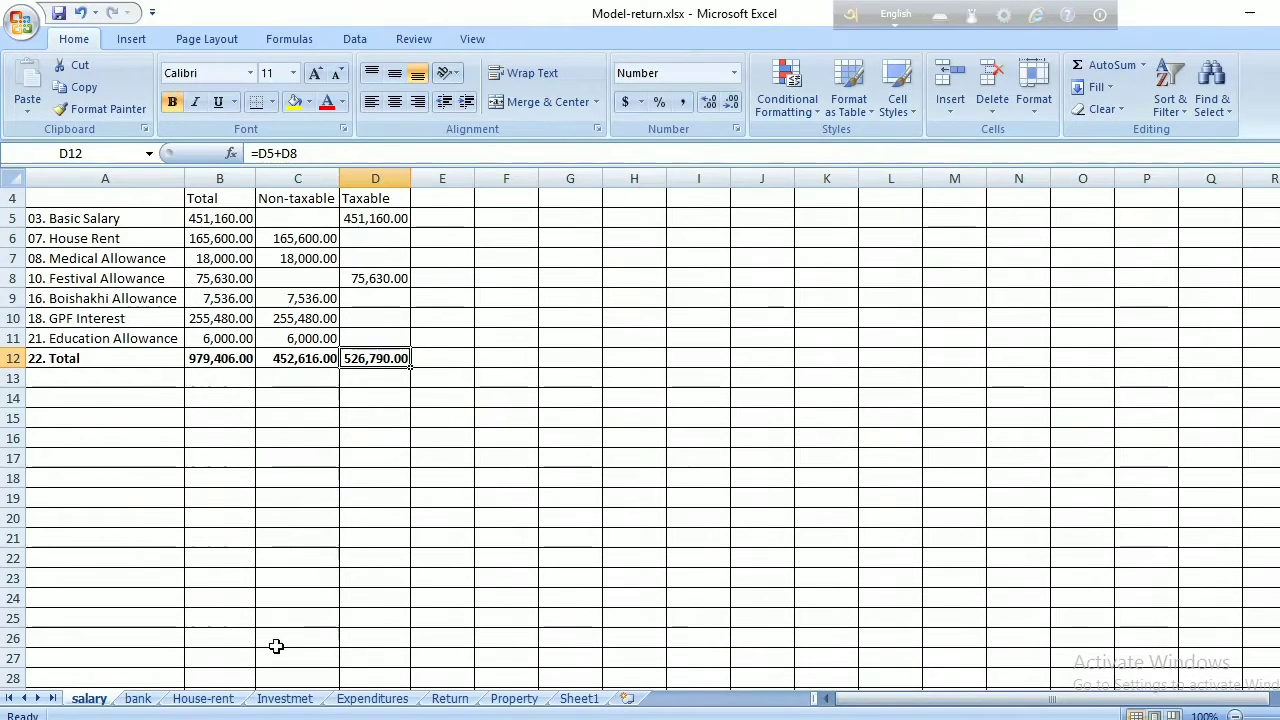
left_click(142, 703)
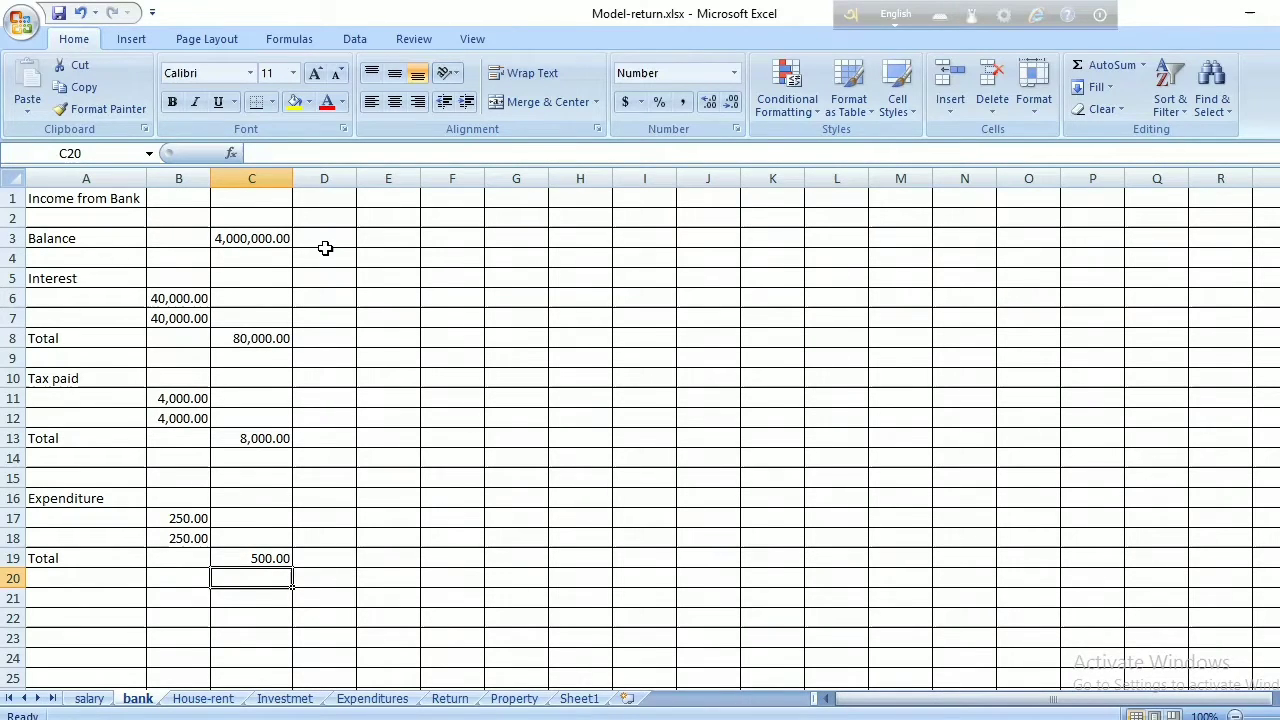
- Rebuild the bank sheet's C8 interest Total as the formula =B6+B7
left_click(274, 238)
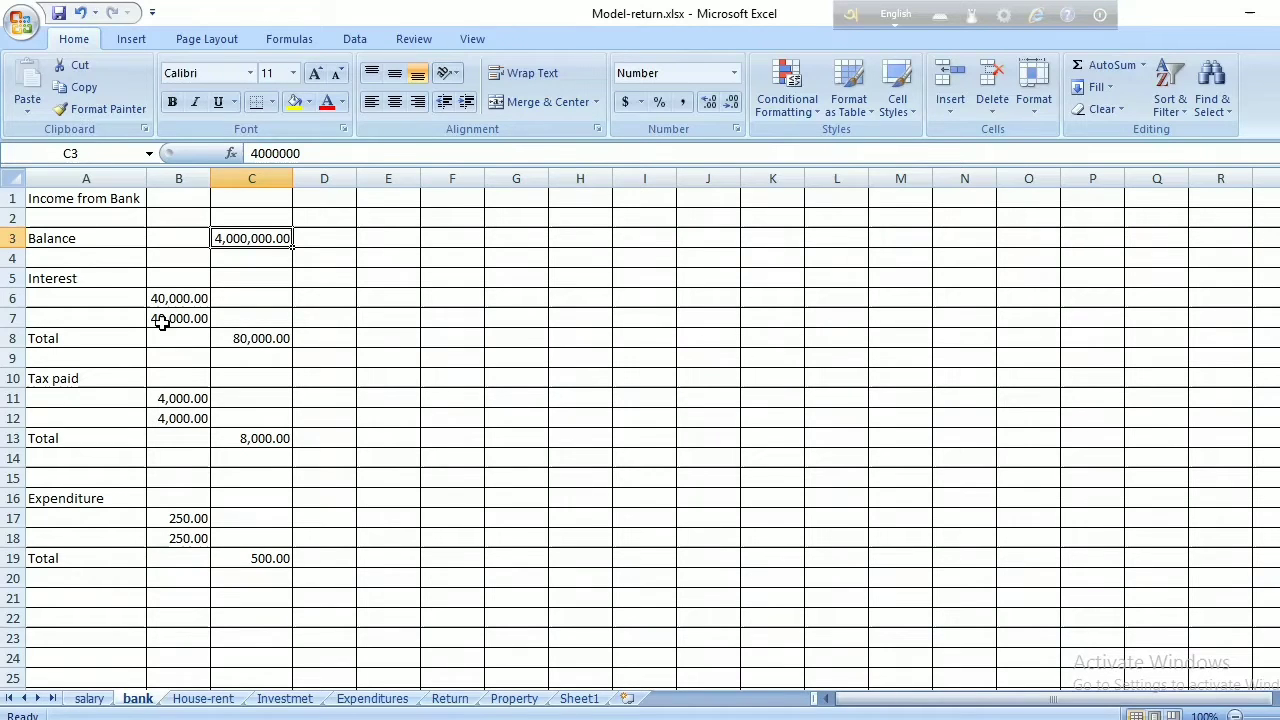
left_click(253, 341)
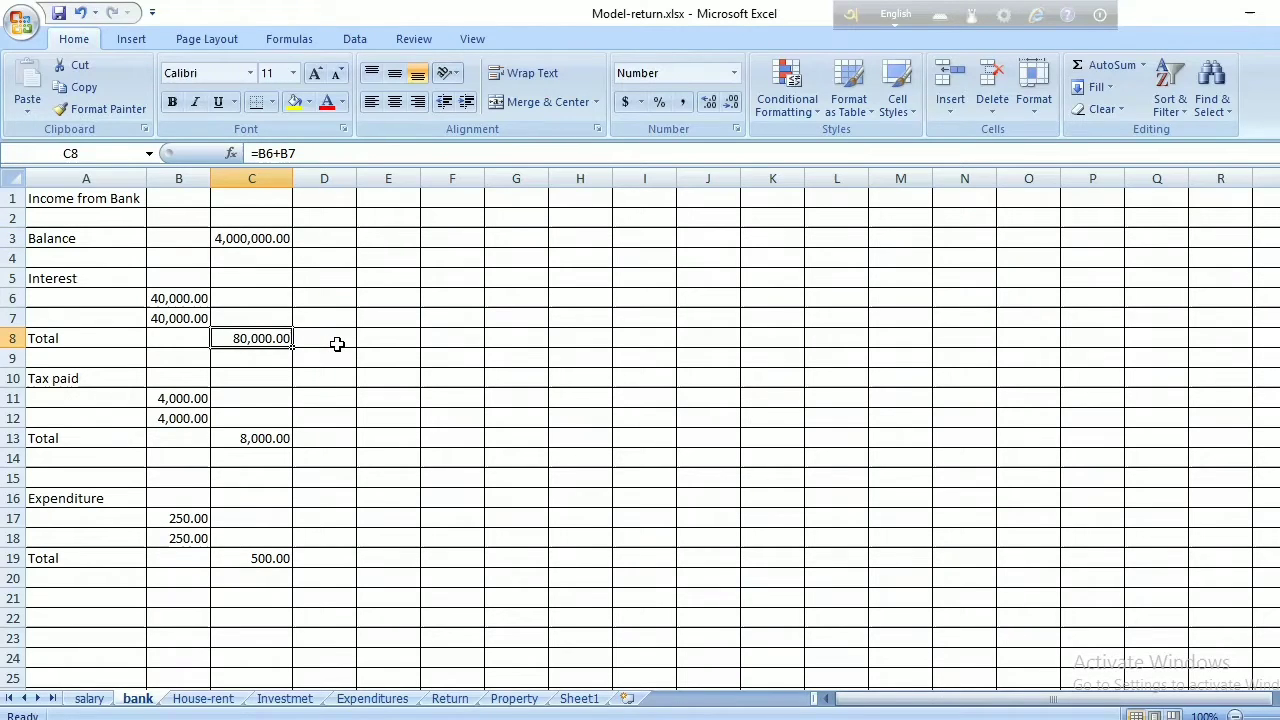
type("=")
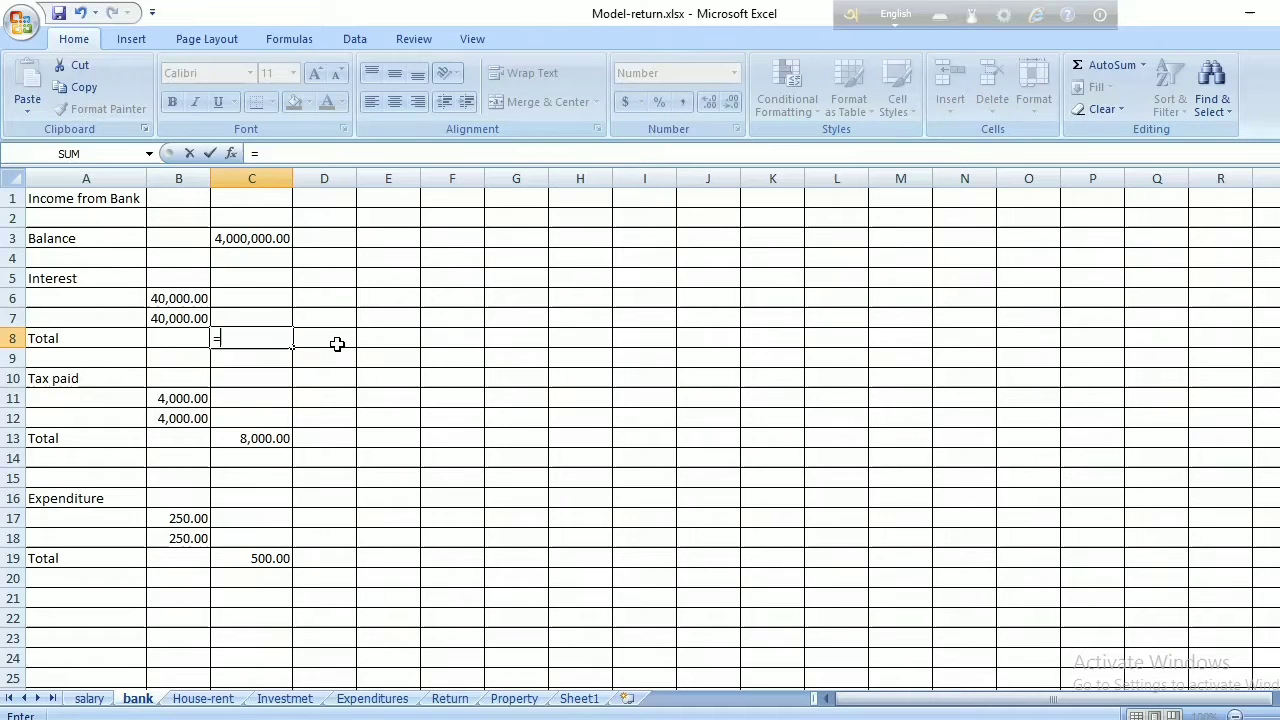
left_click(196, 298)
type("+")
left_click(180, 317)
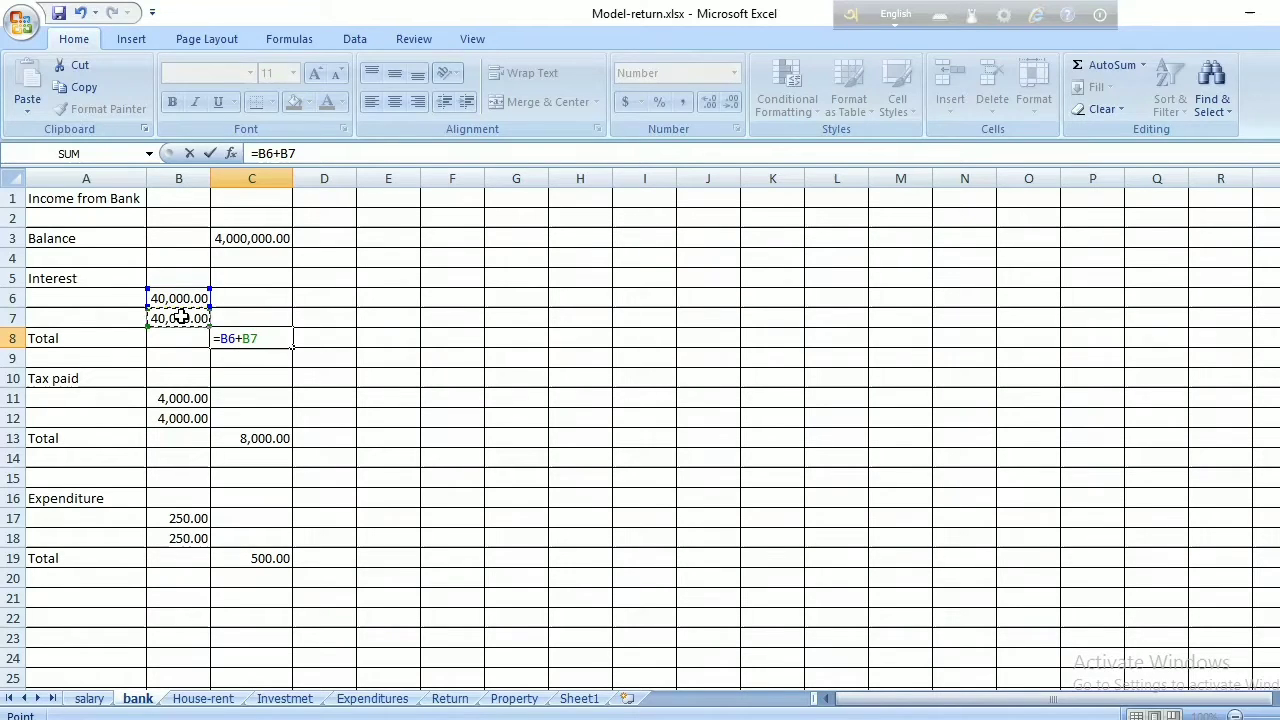
key("Return")
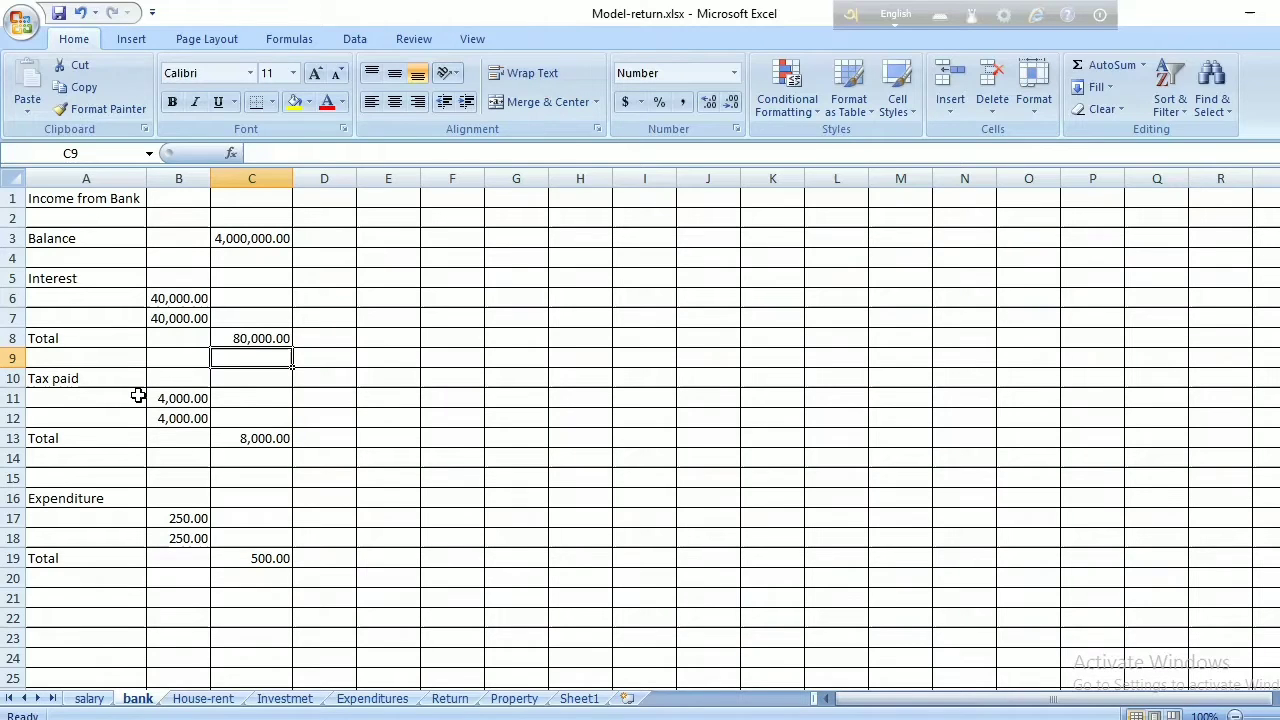
- Review the two bank tax-paid amounts in B11 and B12 and their total formula in C13
left_click(192, 399)
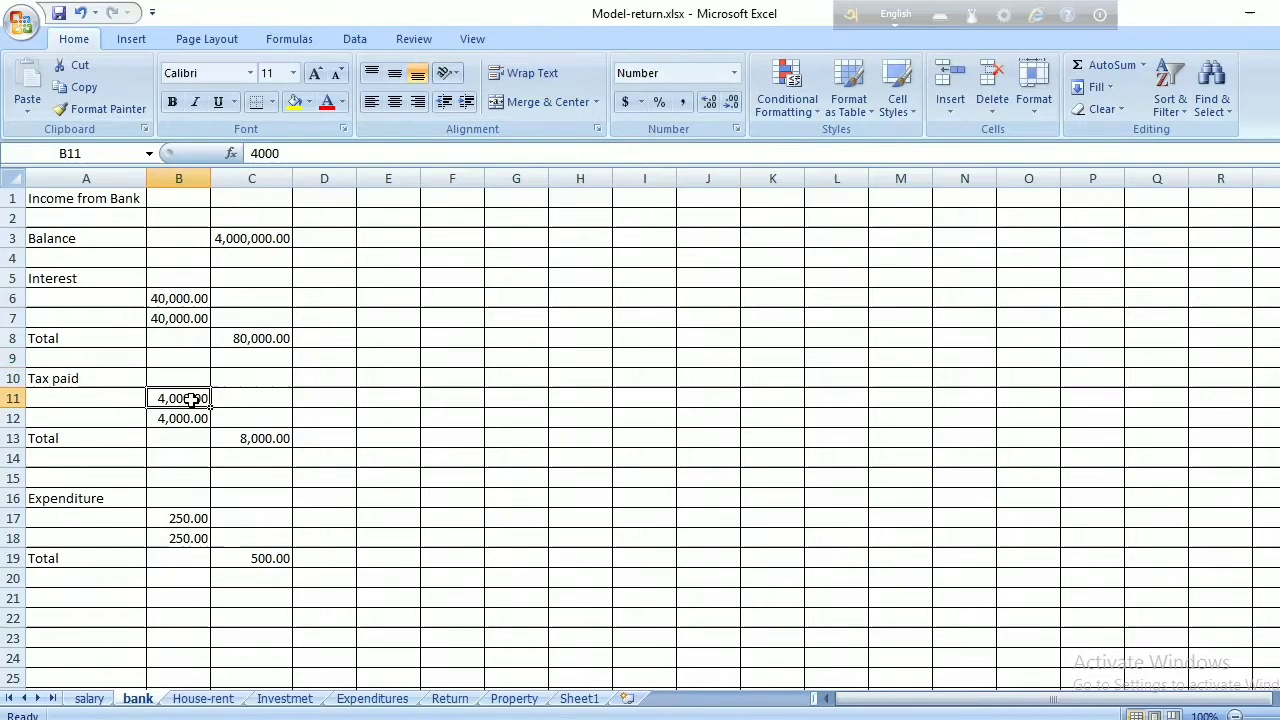
left_click(181, 418)
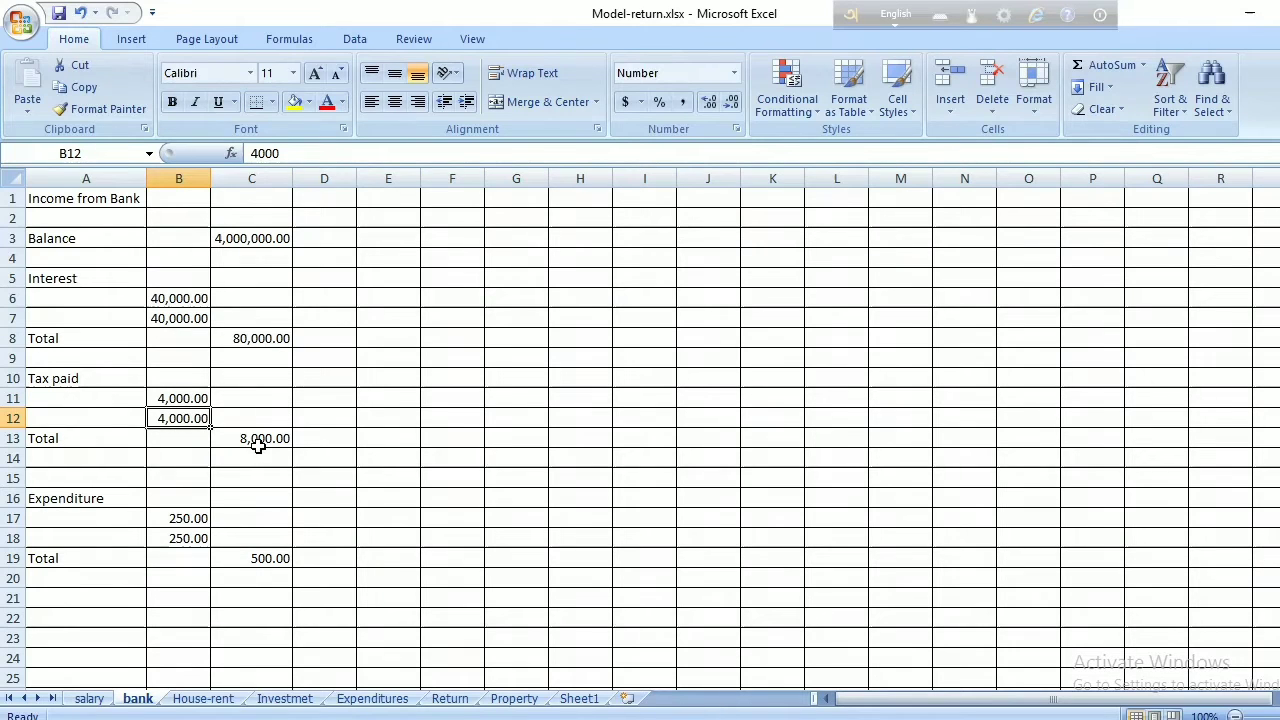
left_click(258, 441)
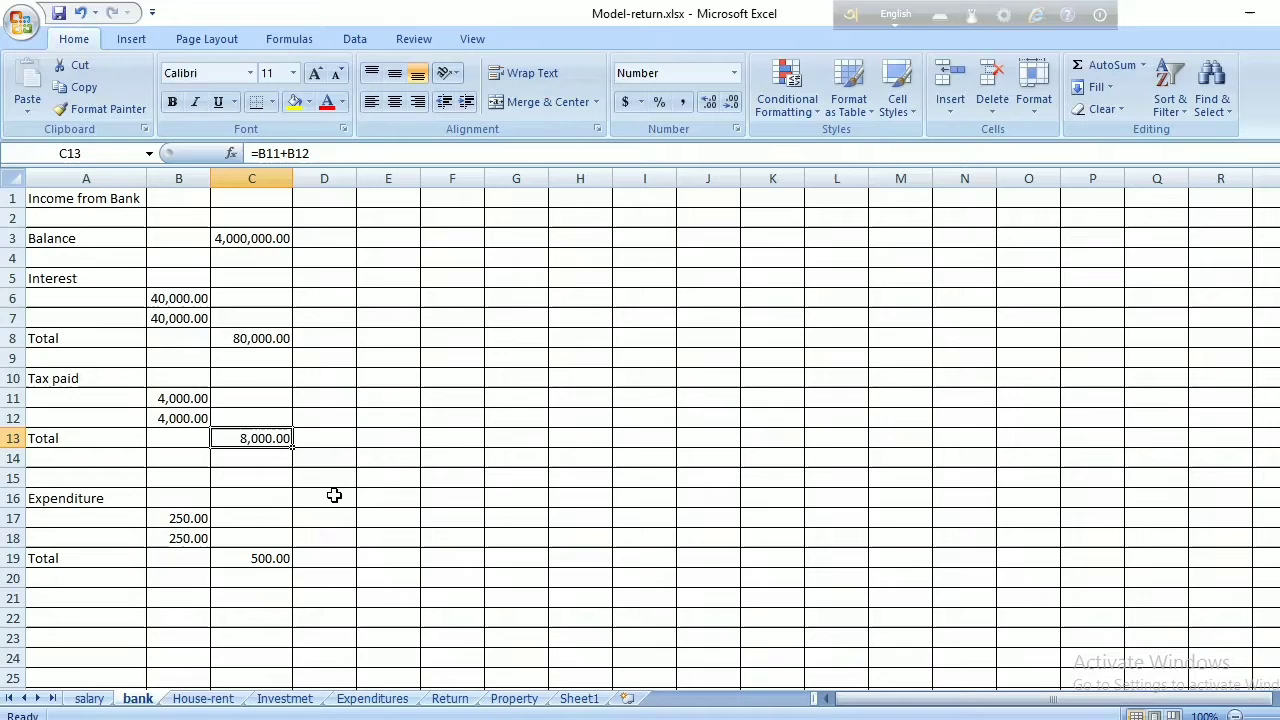
- Review the expenditure amounts in B17 and B18 and the C19 total, then go to the House-rent sheet
left_click(187, 520)
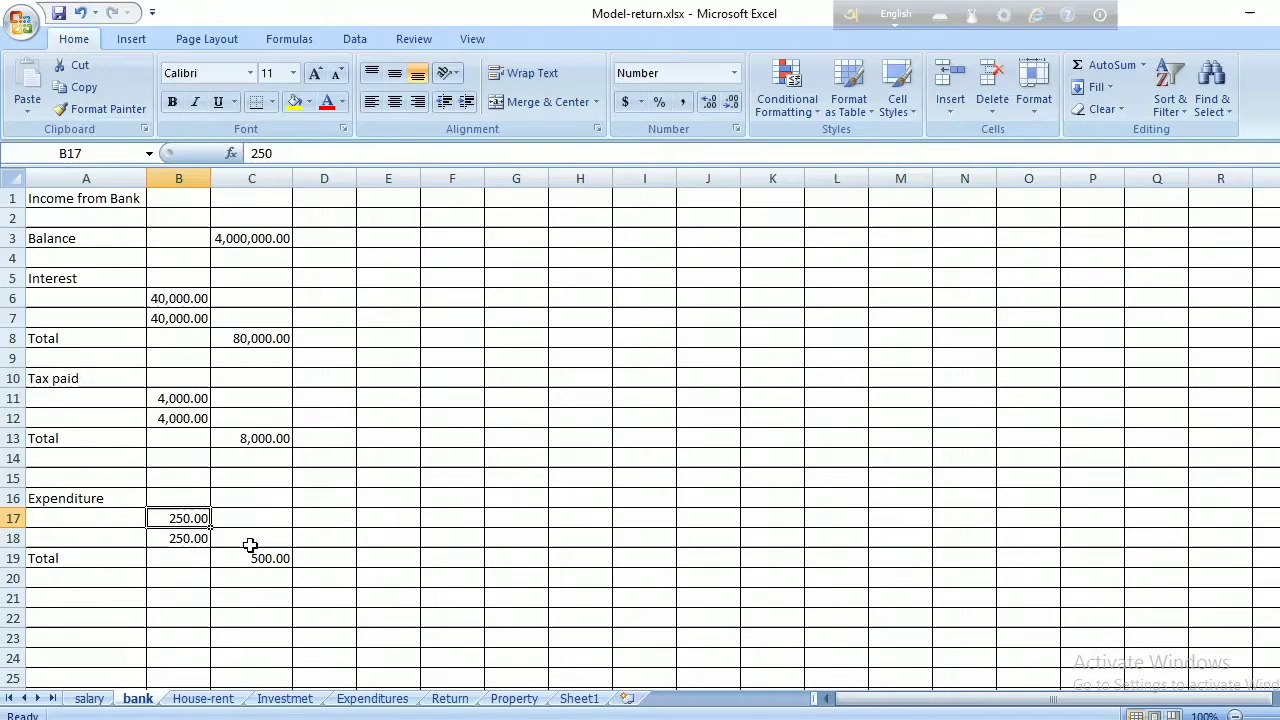
left_click(194, 539)
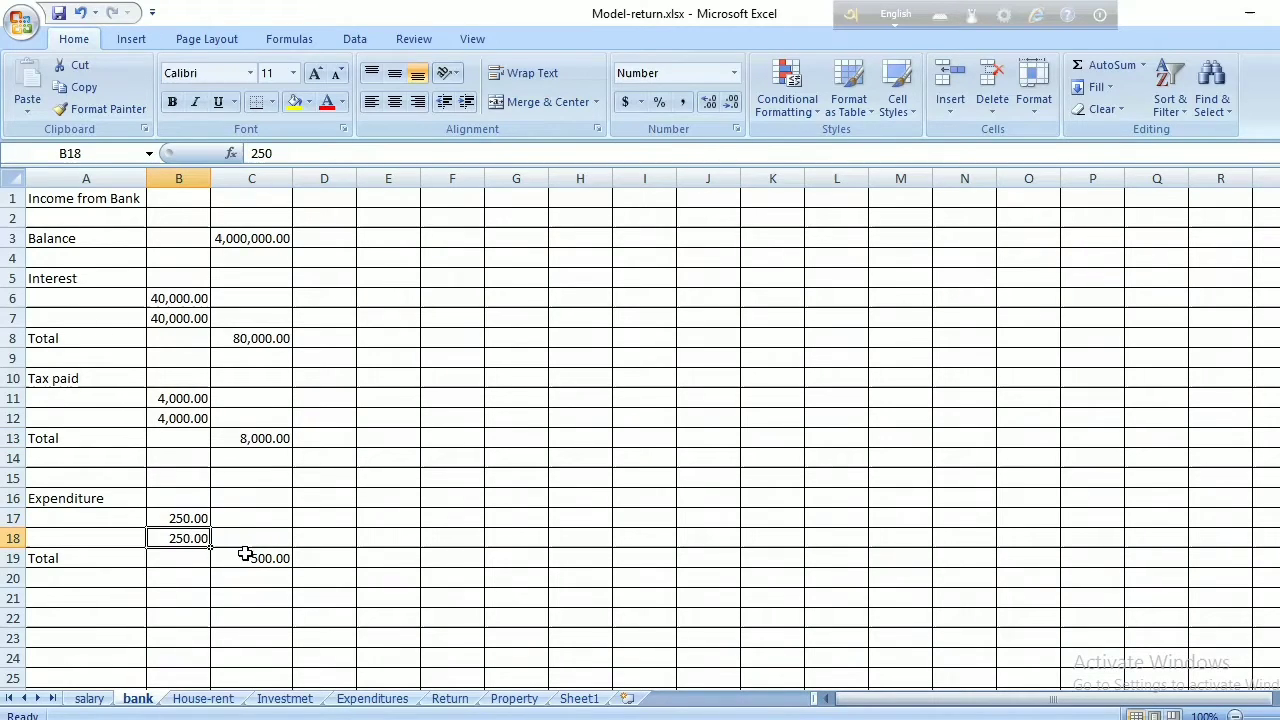
left_click(246, 557)
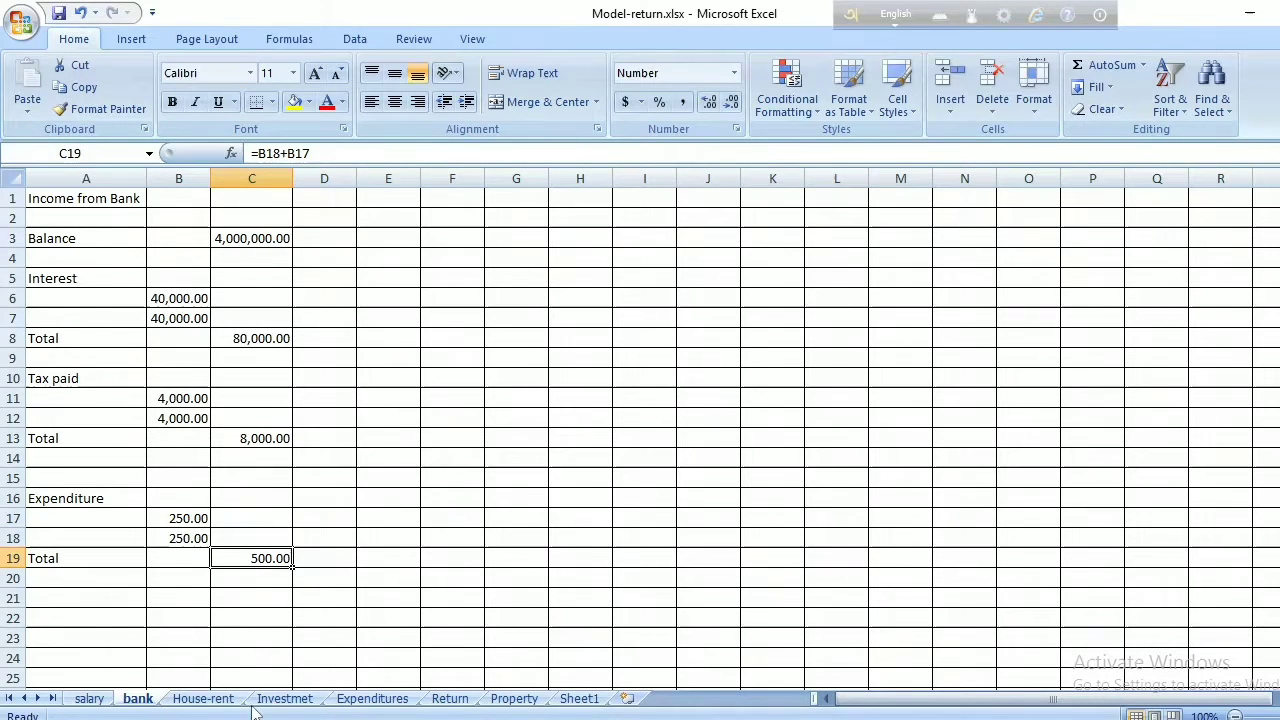
left_click(203, 699)
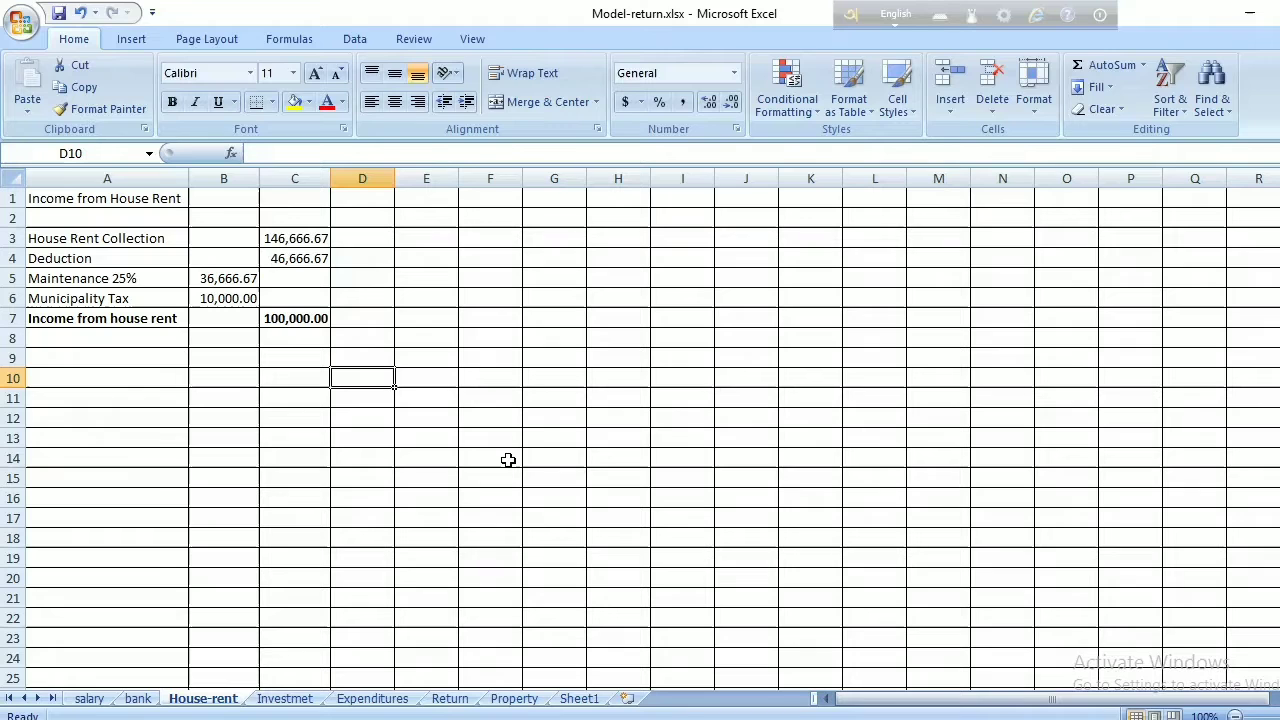
left_click(292, 318)
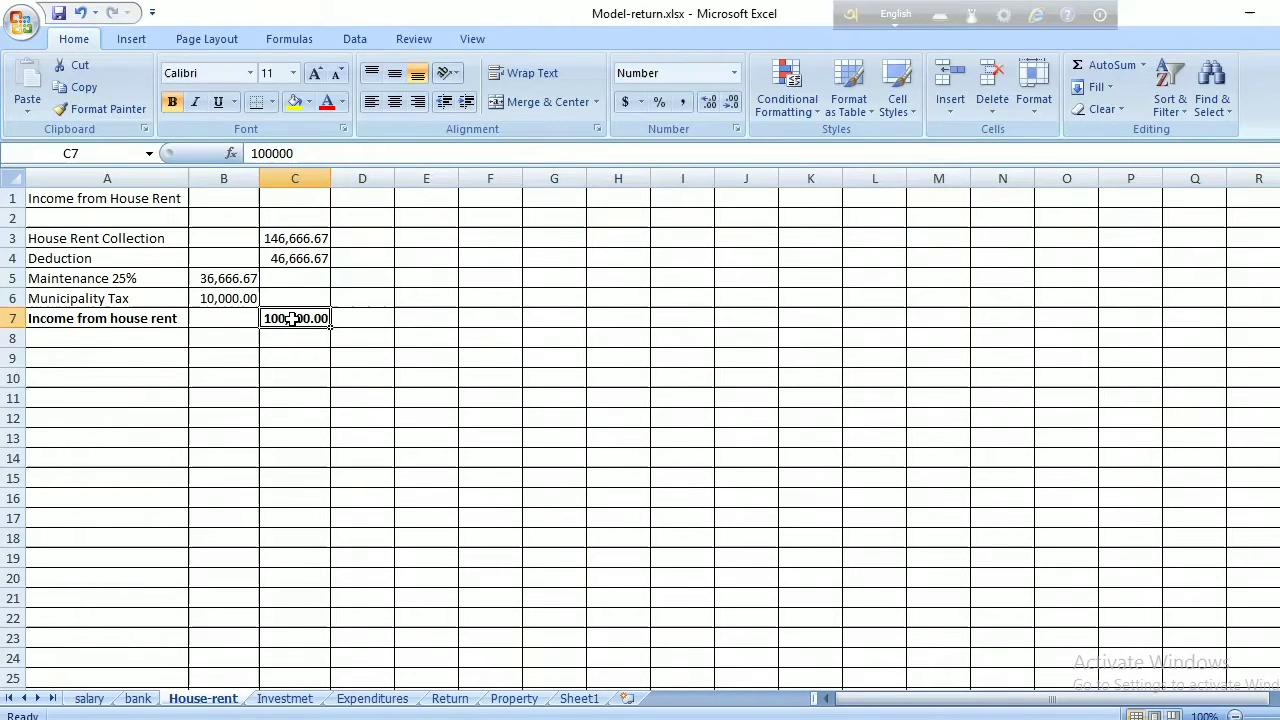
left_click(226, 300)
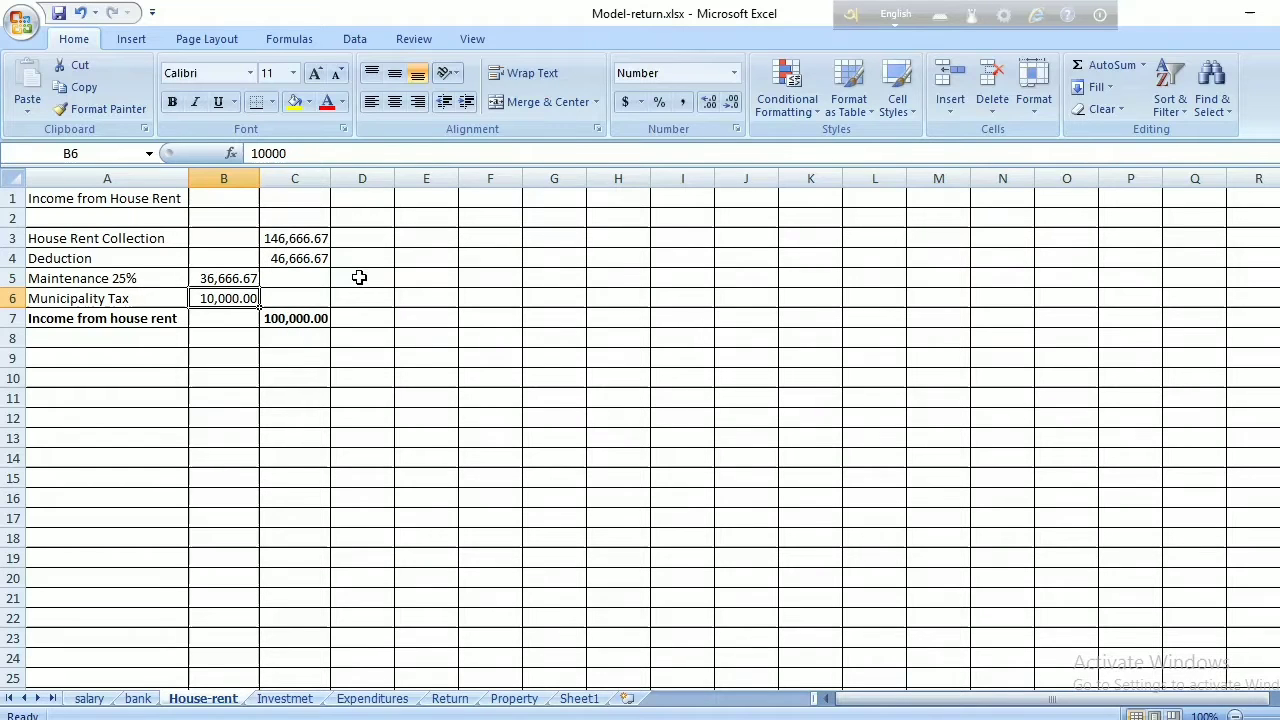
left_click(312, 318)
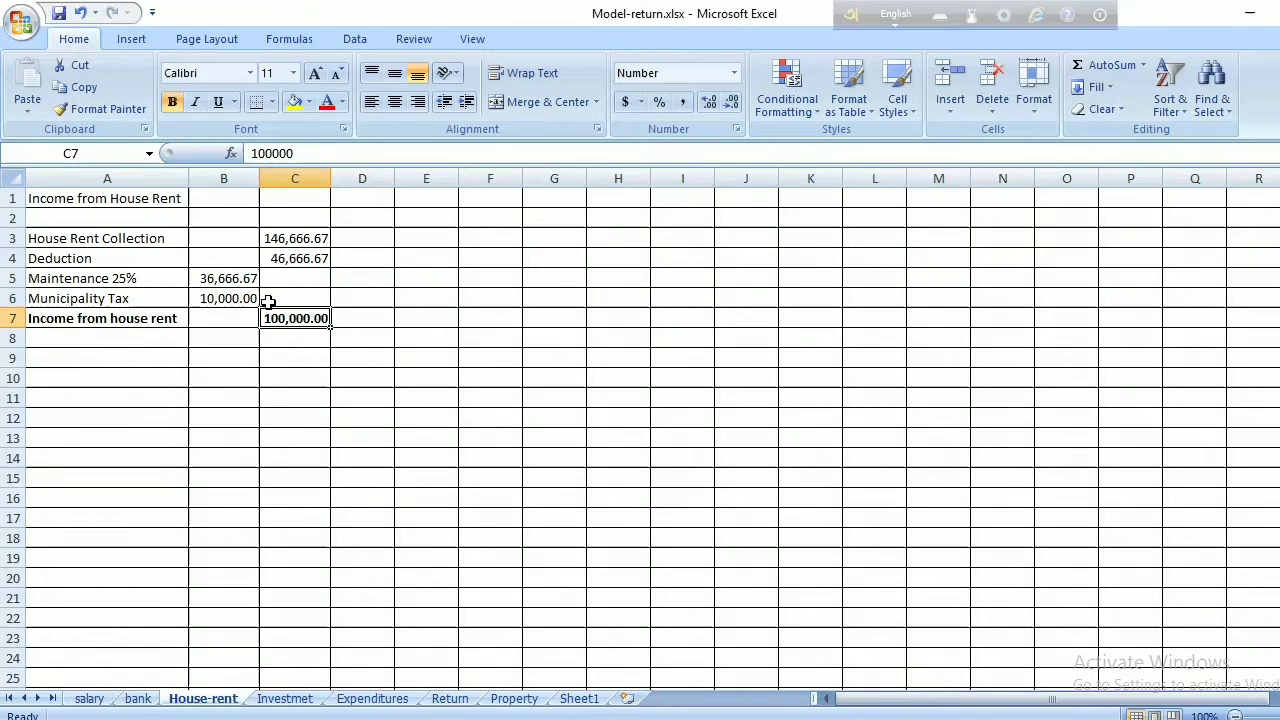
left_click(229, 298)
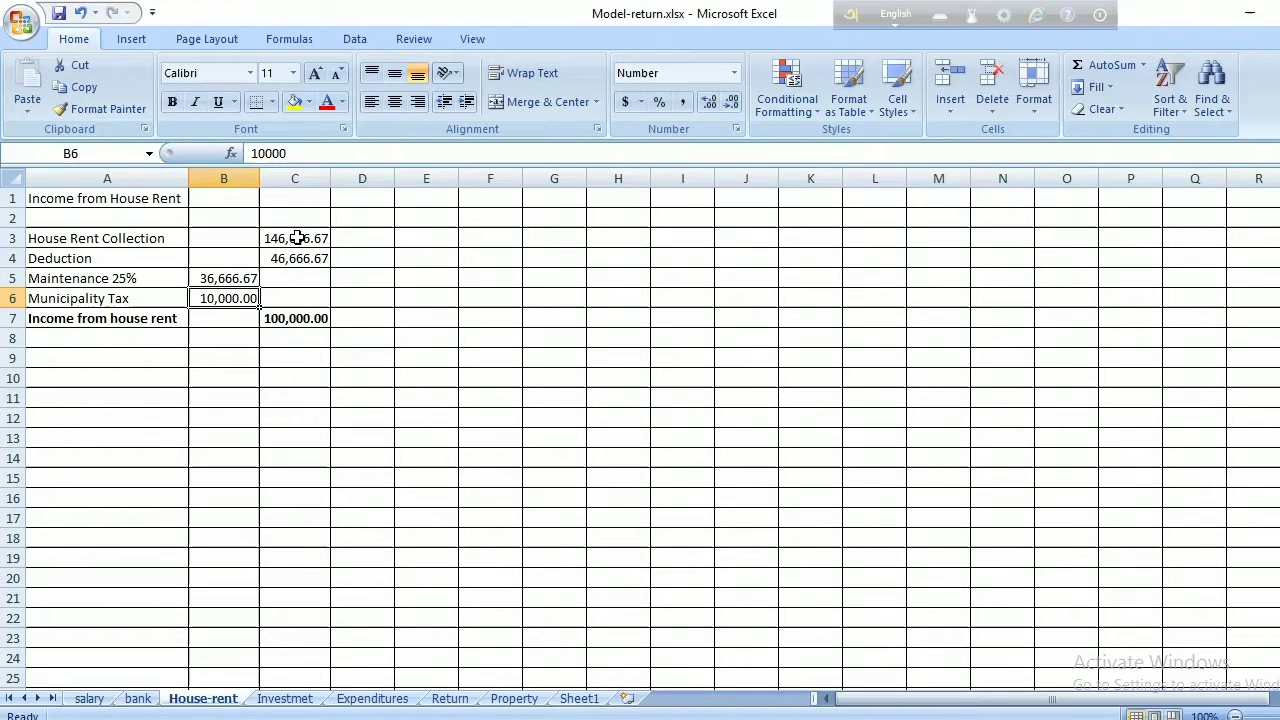
left_click(238, 278)
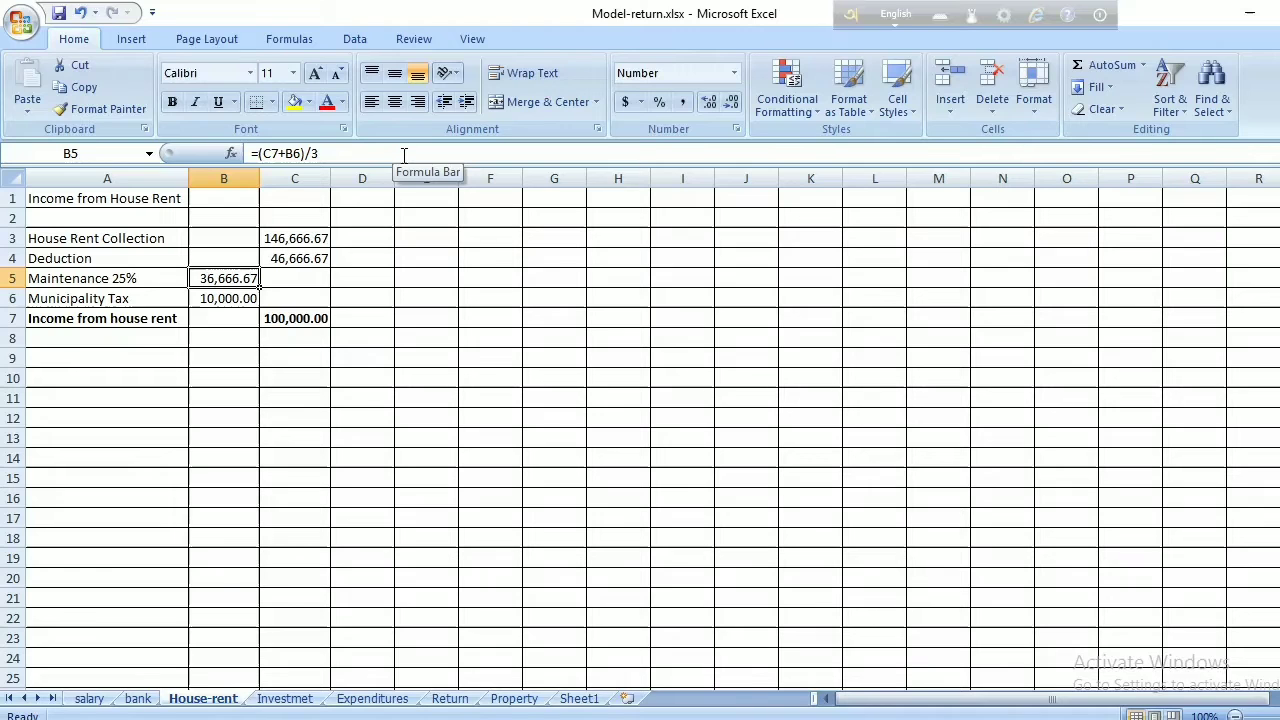
- Enter =(C7+B6)/3 in B5 so maintenance is a third of rent income plus municipality tax
type("=")
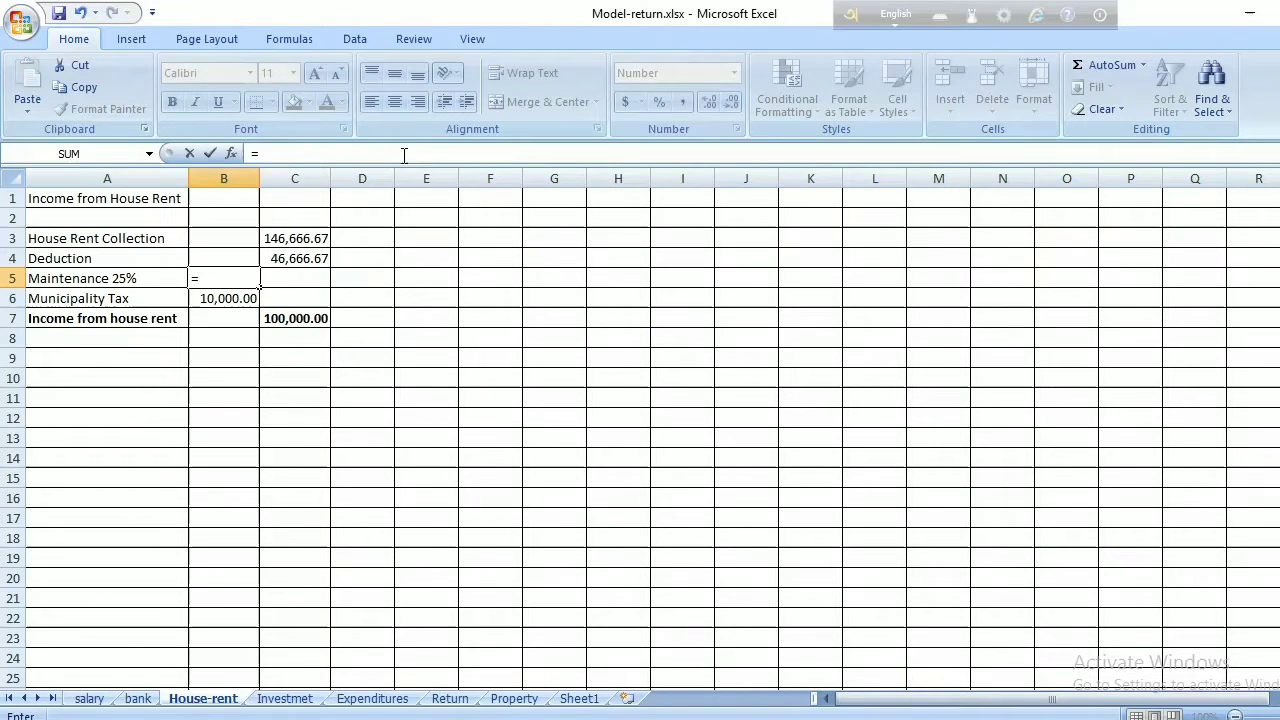
left_click(308, 319)
type("+")
left_click(237, 298)
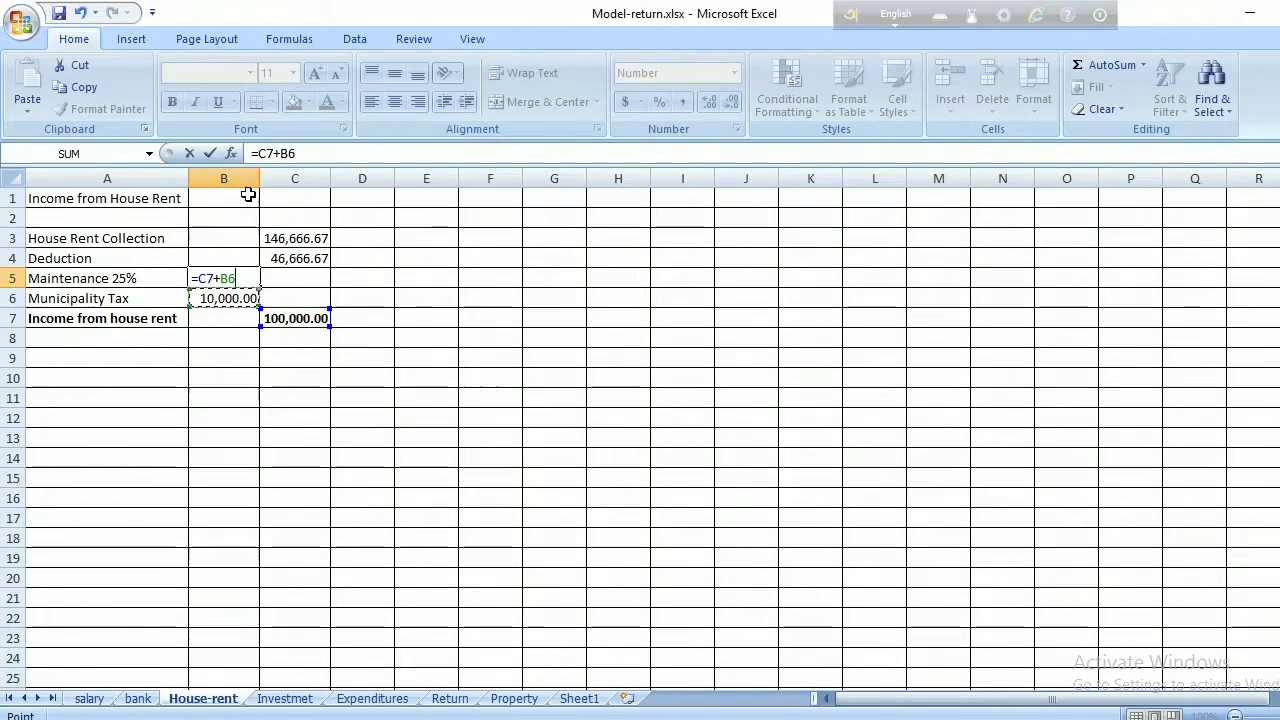
left_click(201, 280)
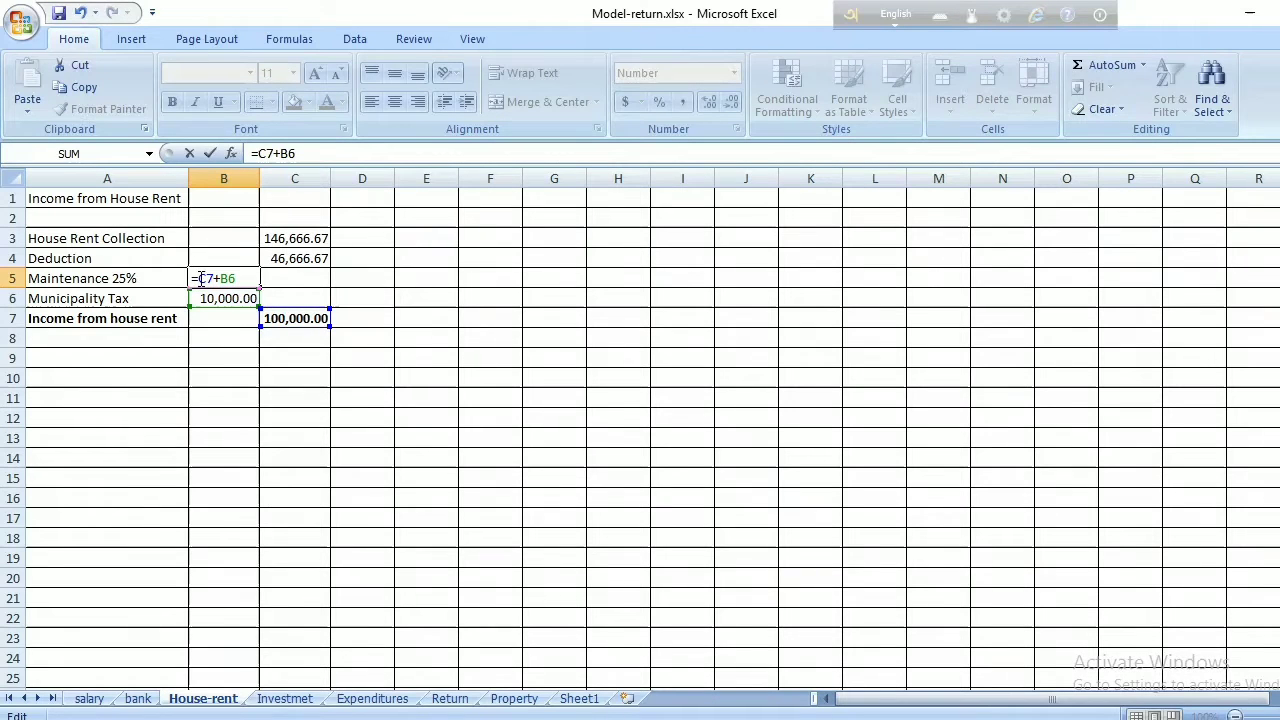
type("(")
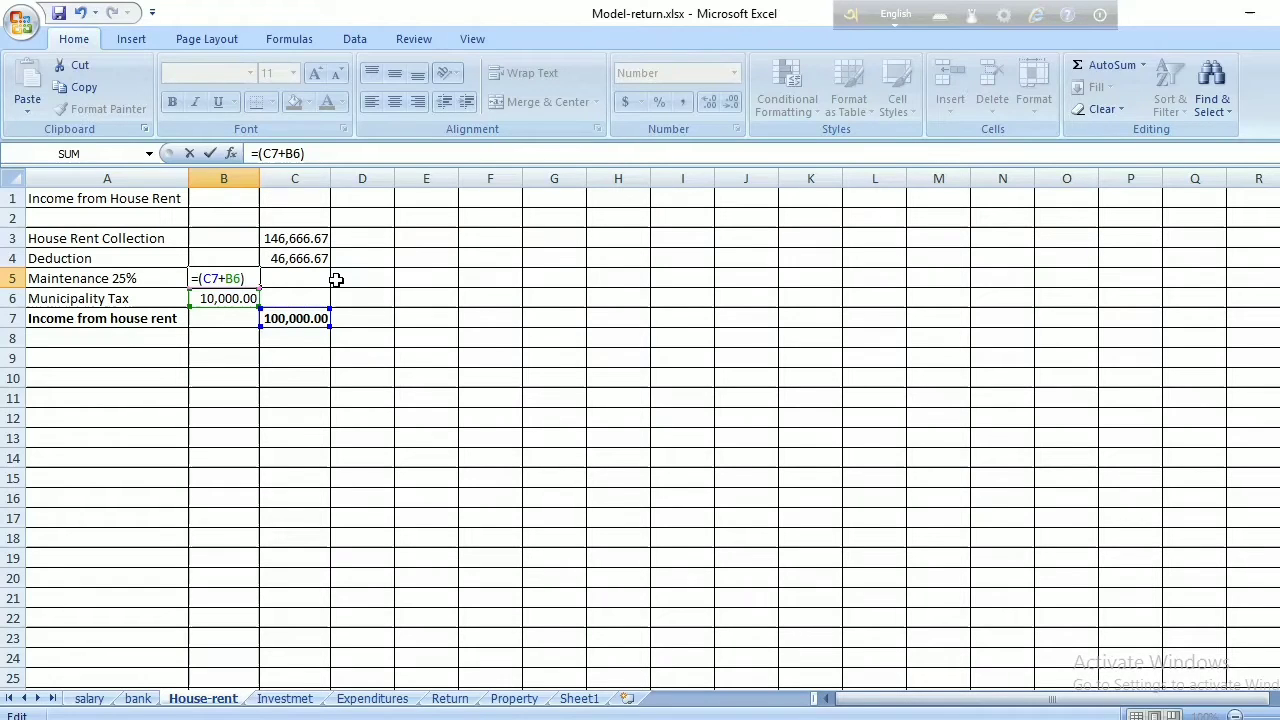
type("/3")
key("Return")
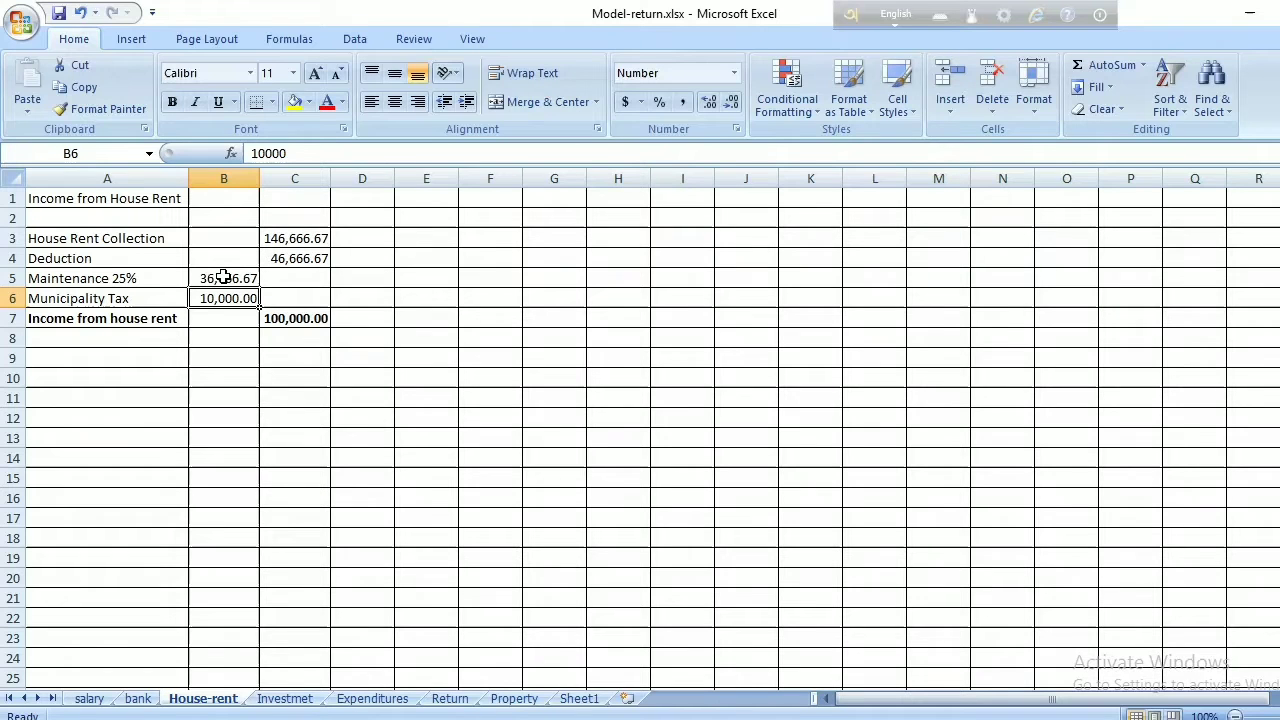
- Set House Rent Collection in C3 to =B5*4
left_click(298, 239)
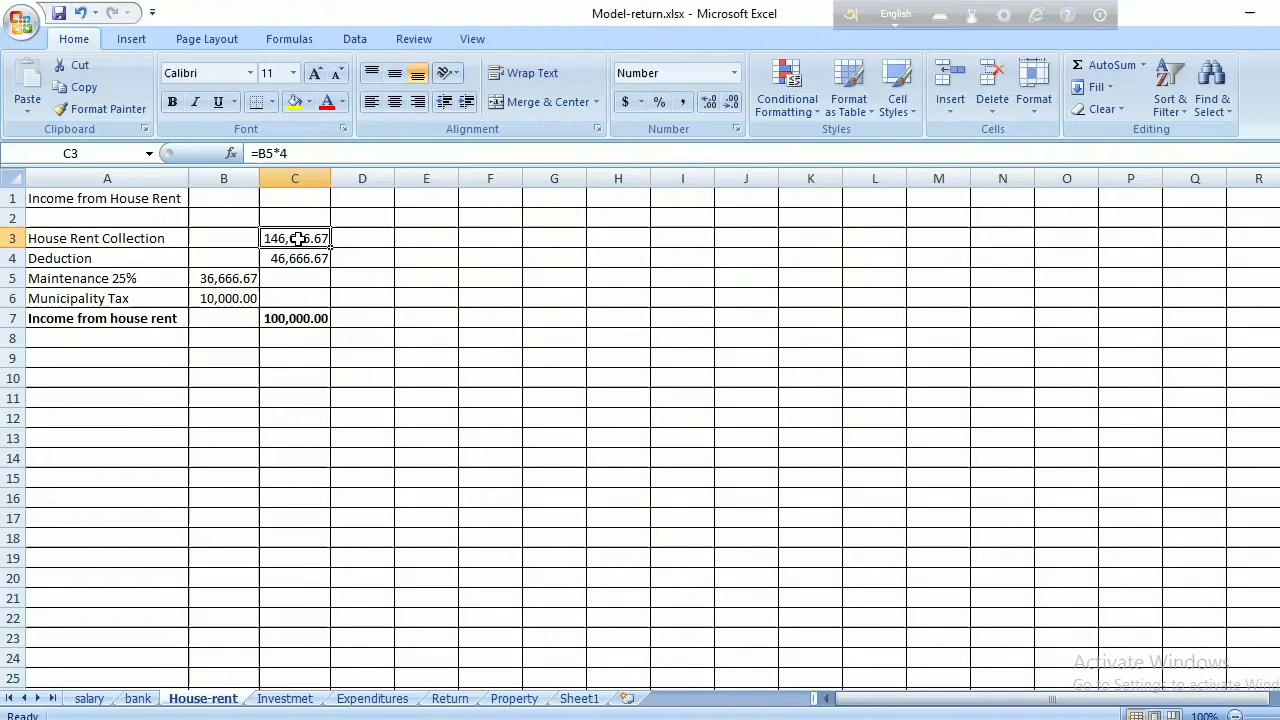
type("=")
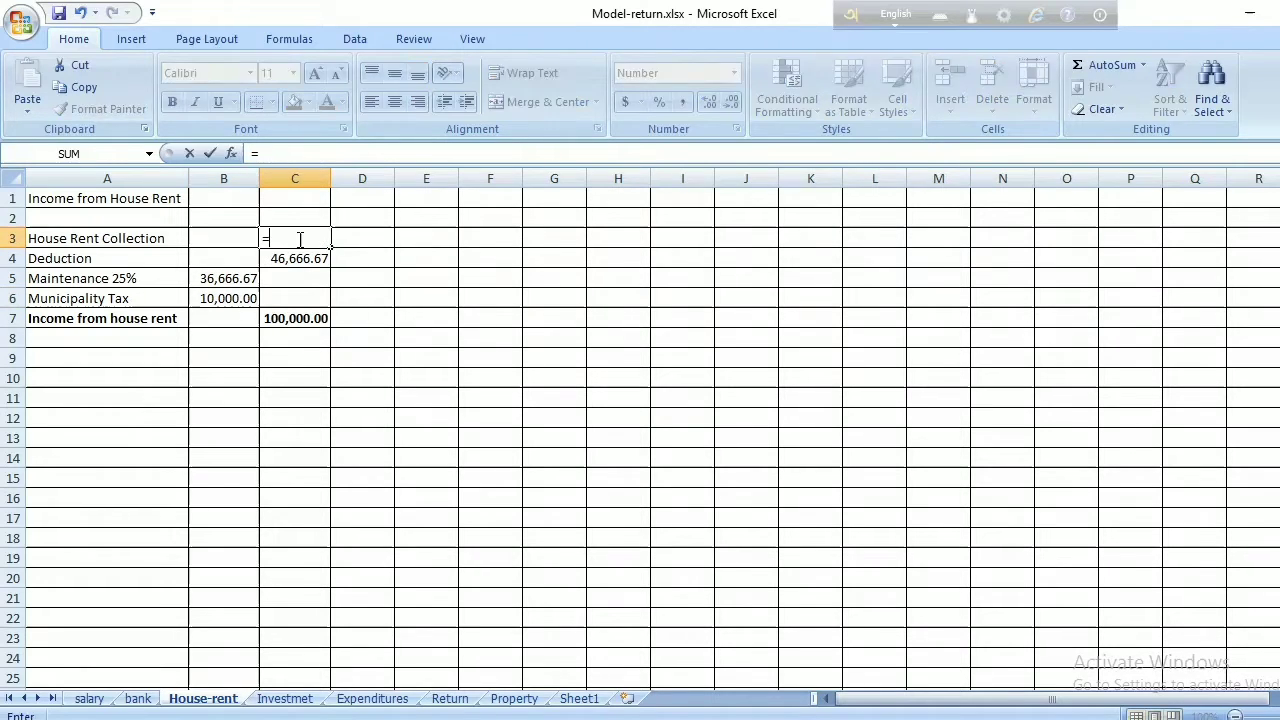
left_click(222, 280)
type("*")
type("4")
key("Return")
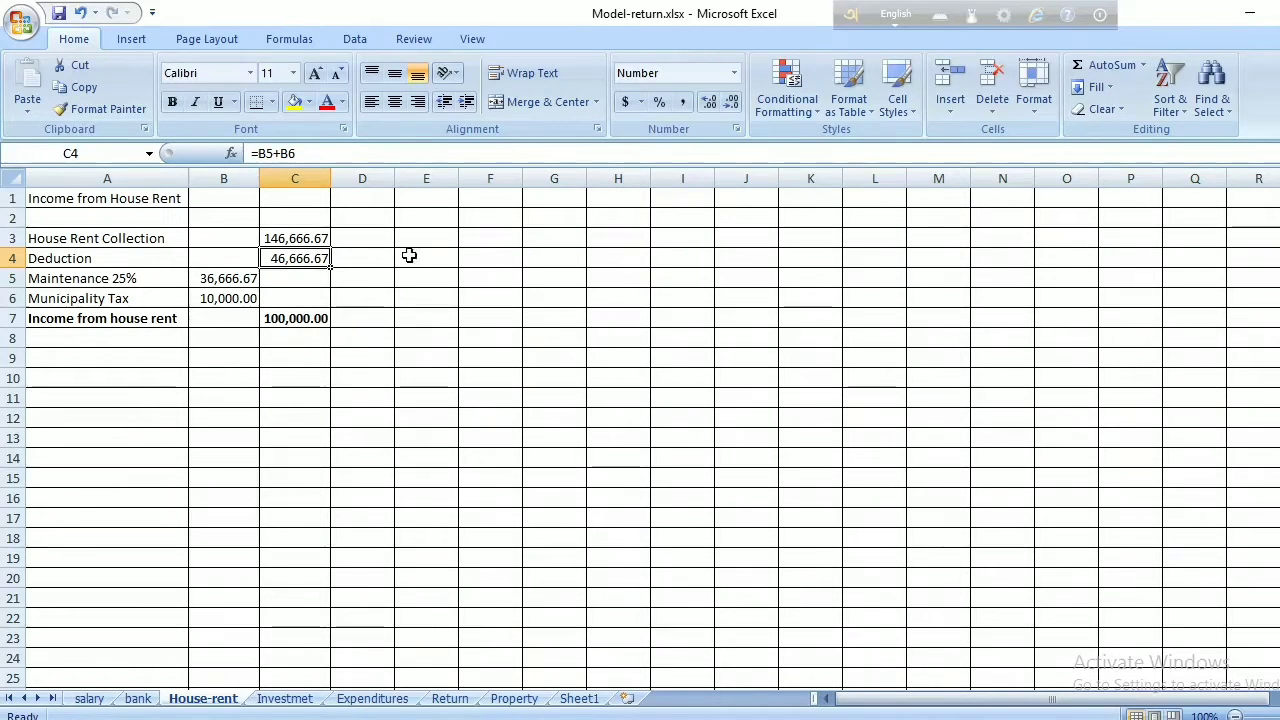
- Set Deduction in C4 to =B5+B6, then check the income from house rent in C7
type("=")
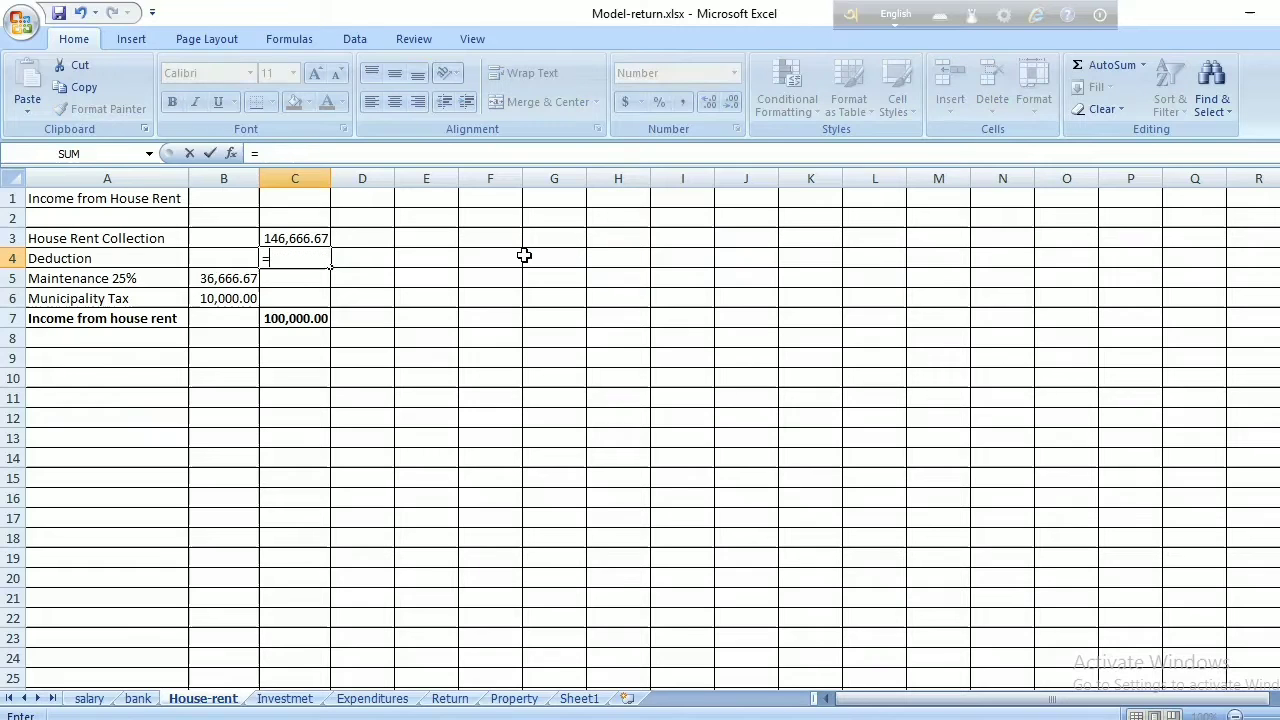
left_click(242, 279)
type("+")
left_click(222, 298)
key("Return")
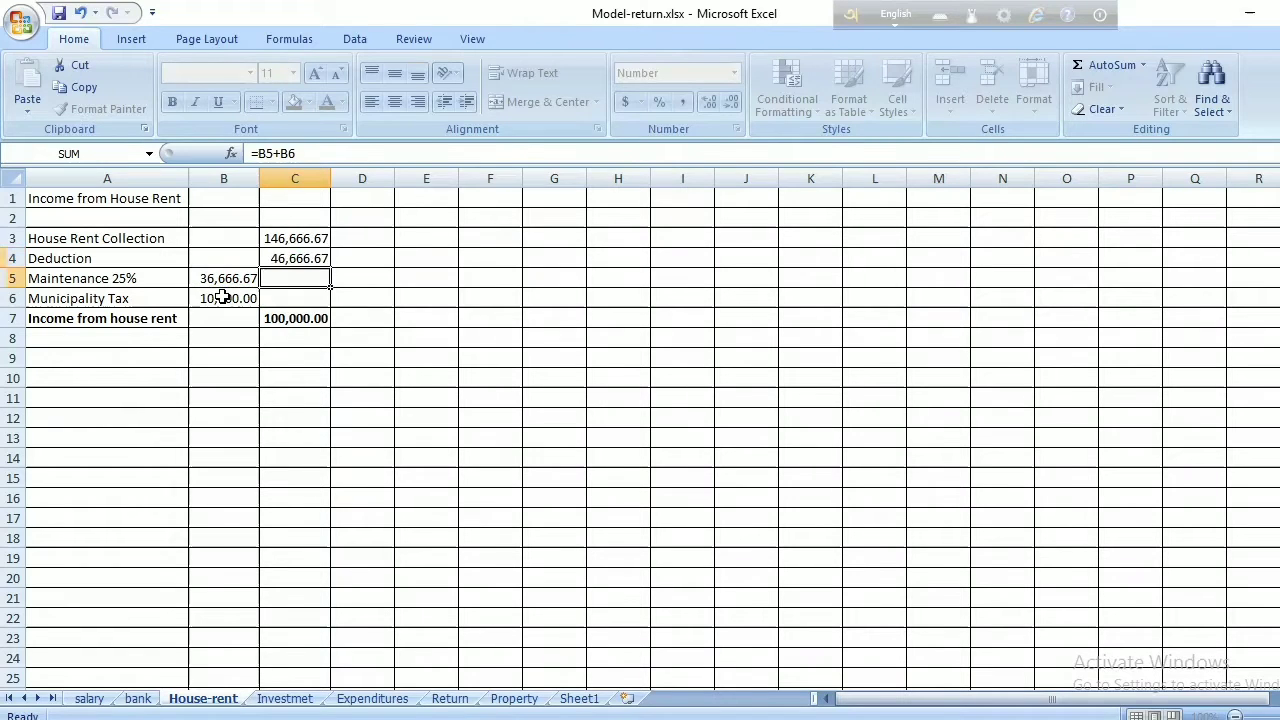
left_click(414, 271)
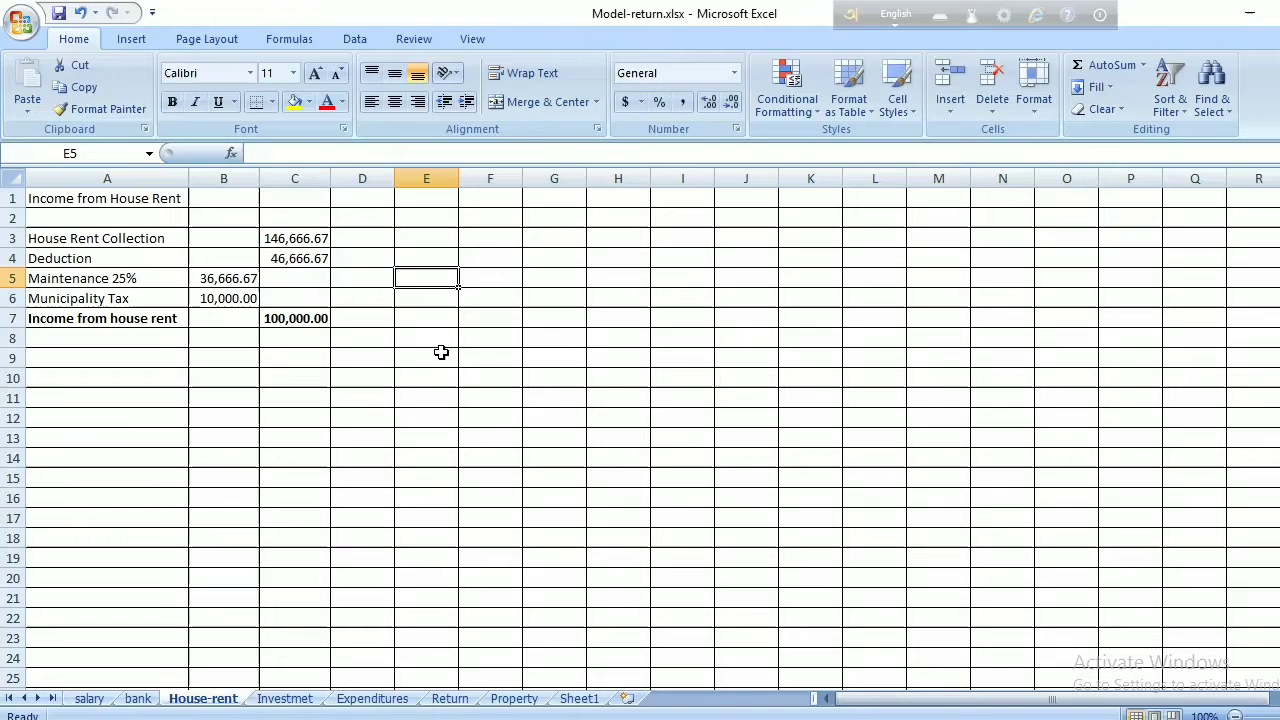
left_click(304, 320)
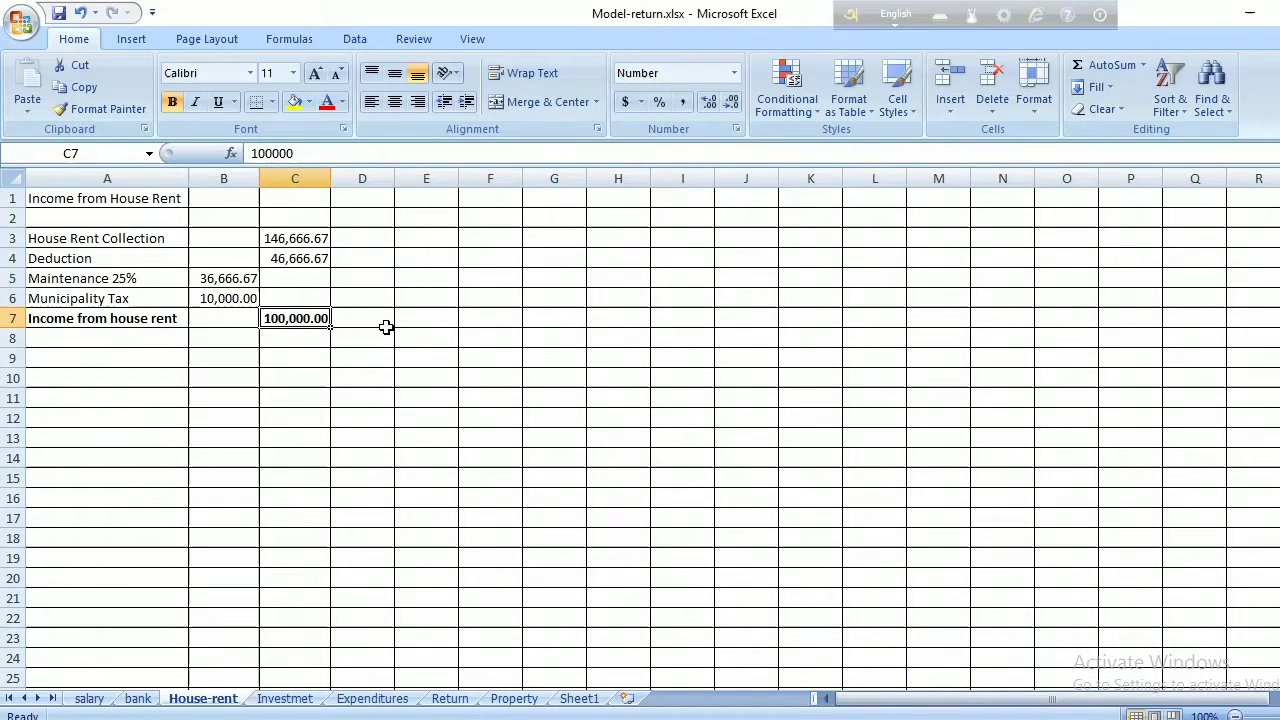
- On the Investmet sheet, review the DPS, GPF, and BF and GIF amounts and their total in C6
left_click(285, 700)
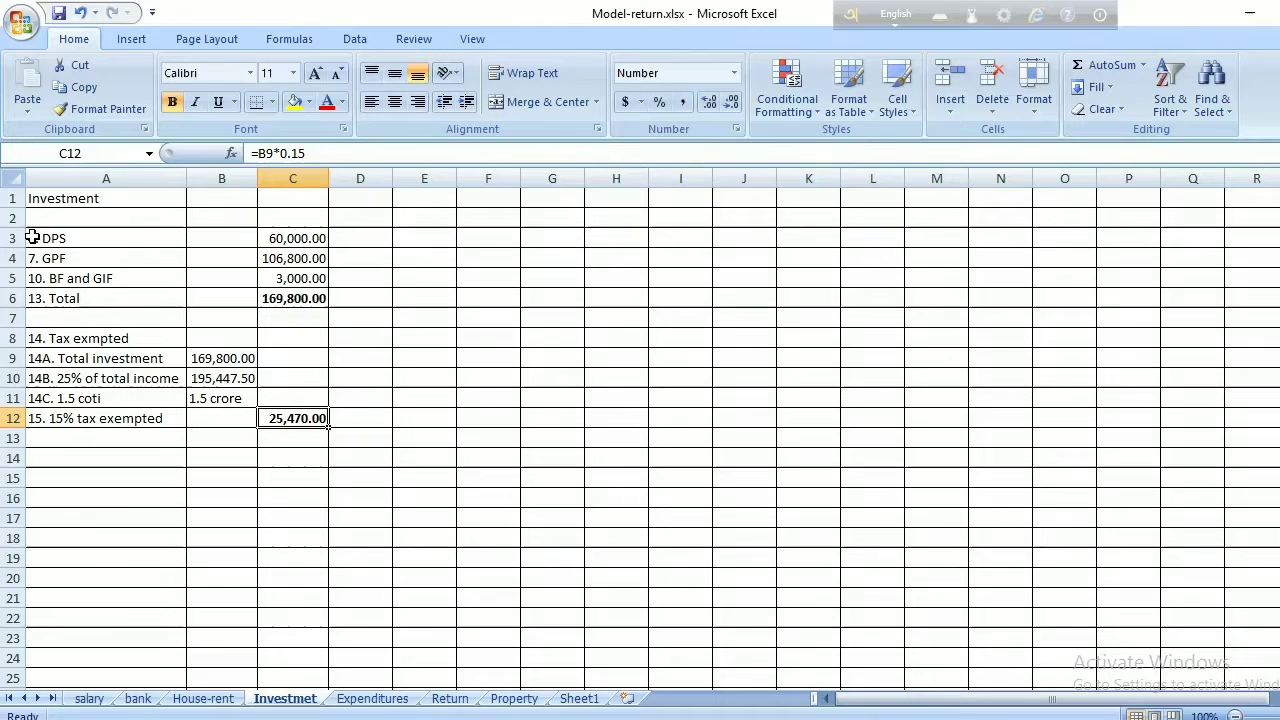
left_click(277, 241)
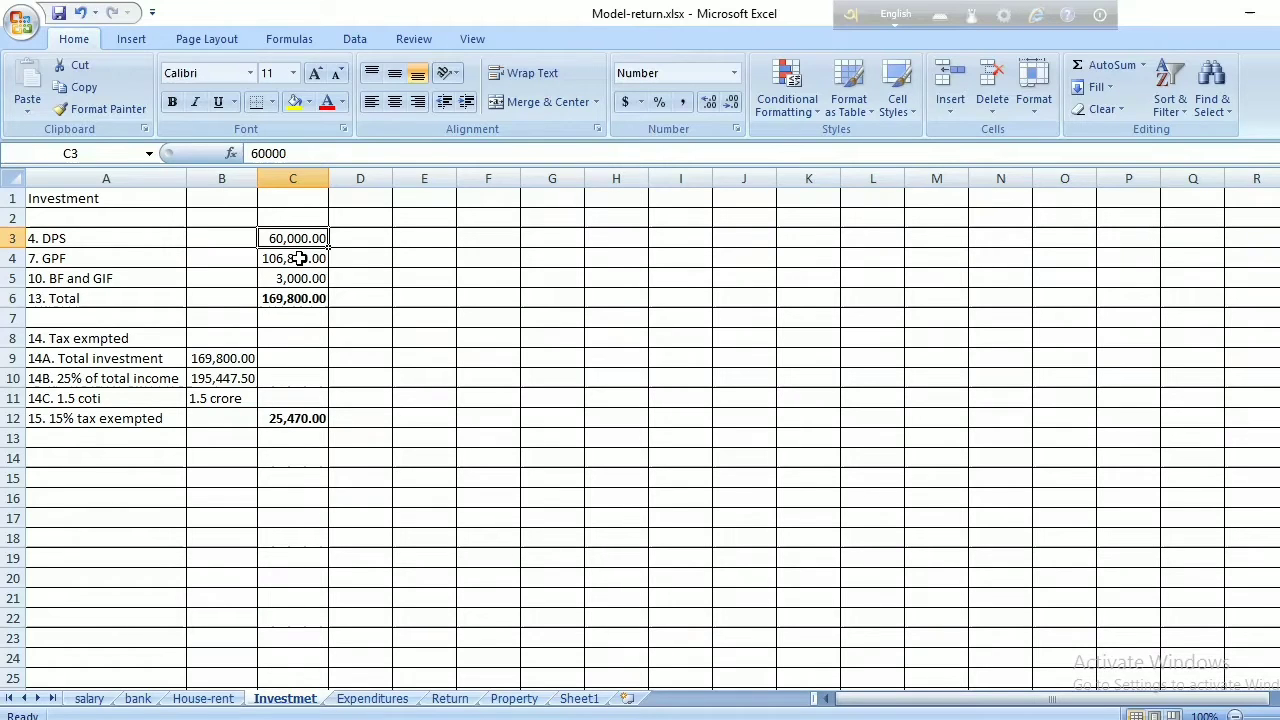
left_click(299, 258)
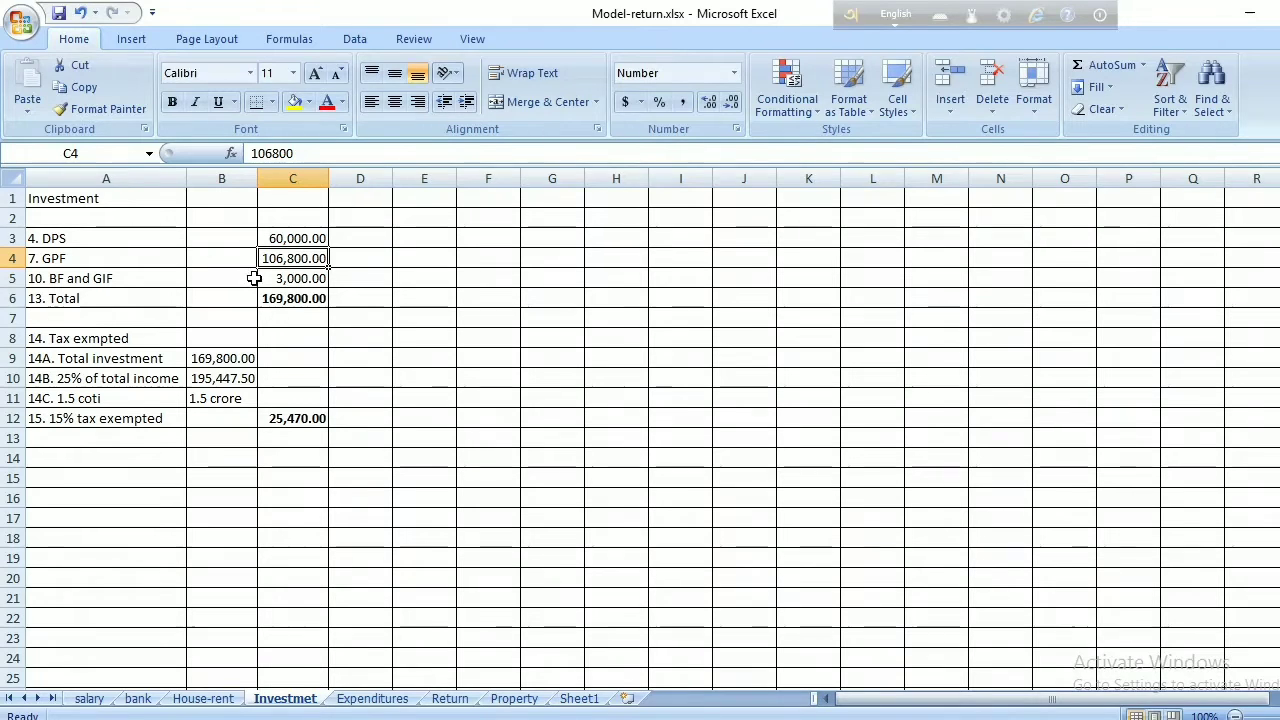
left_click(289, 278)
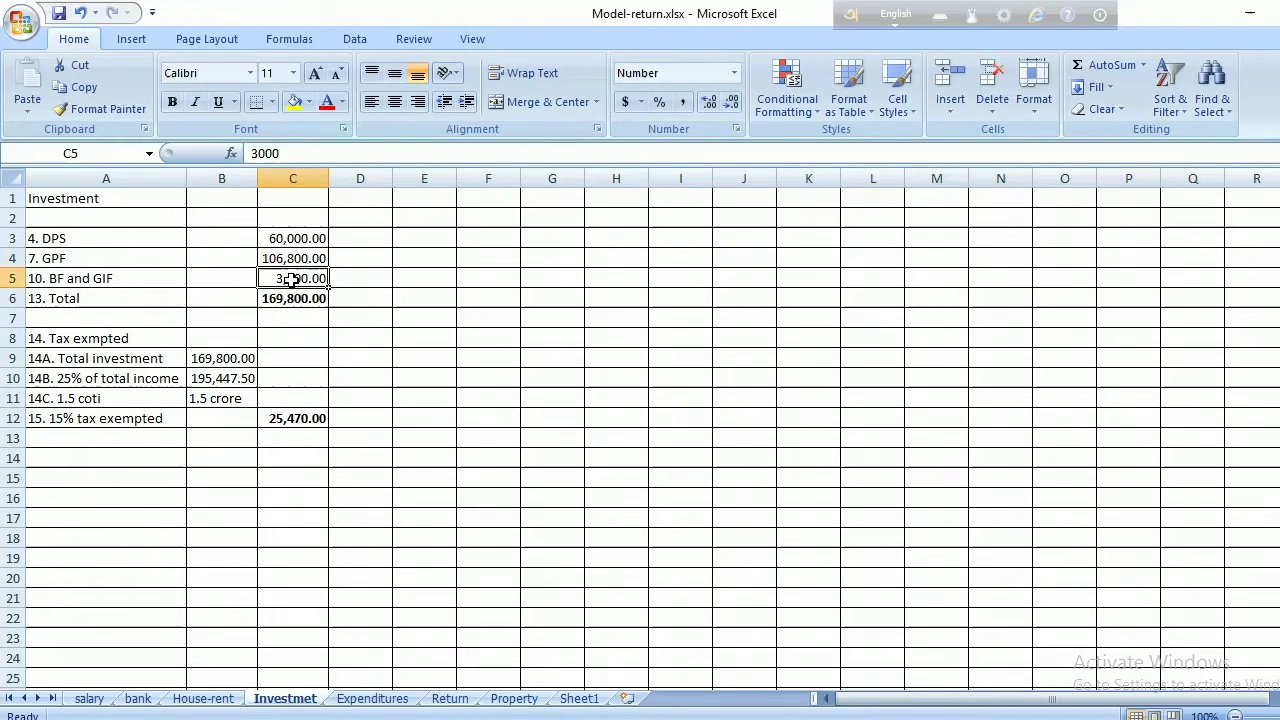
left_click(290, 300)
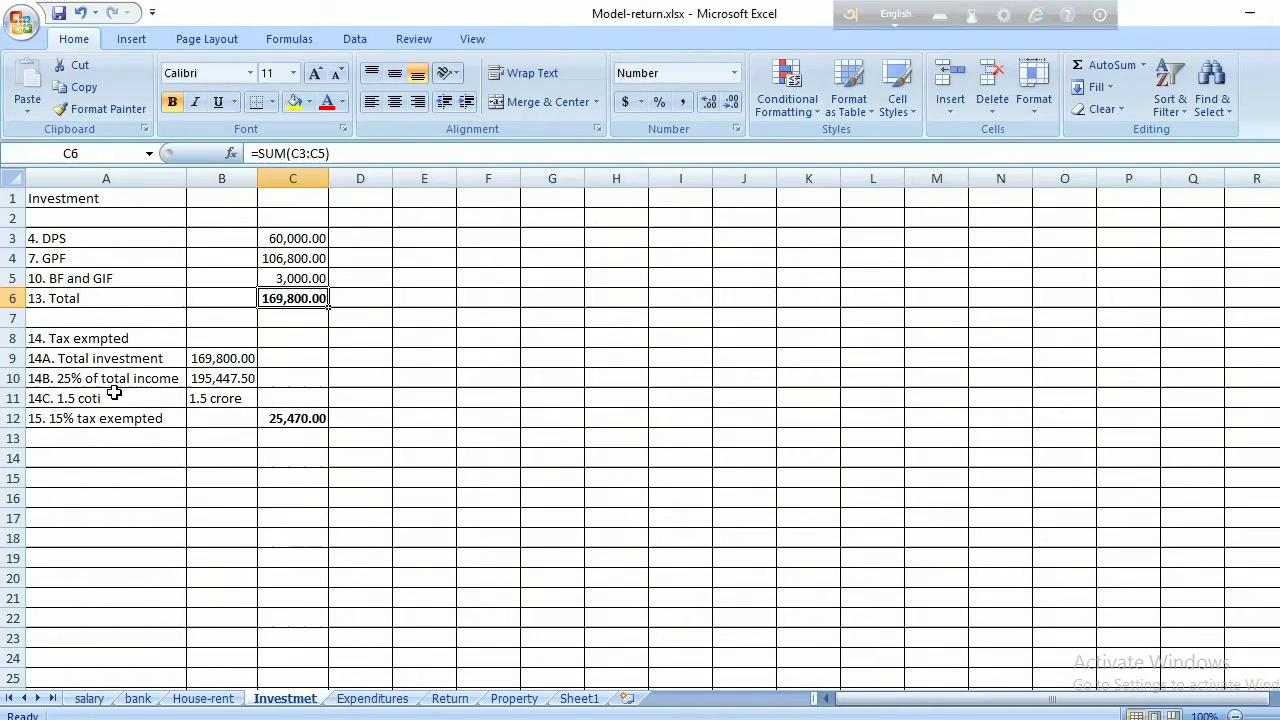
- Link Total investment in B9 to the investment total with =C6, giving 169,800.00
left_click(224, 358)
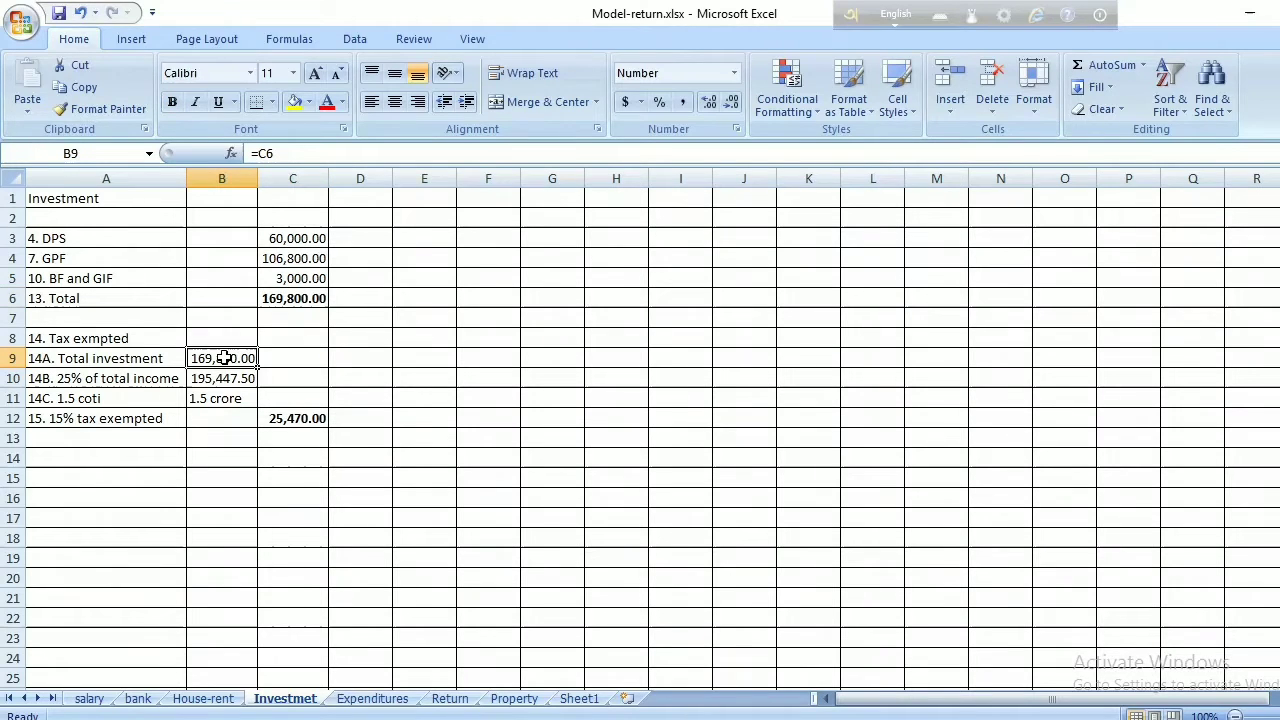
type("=")
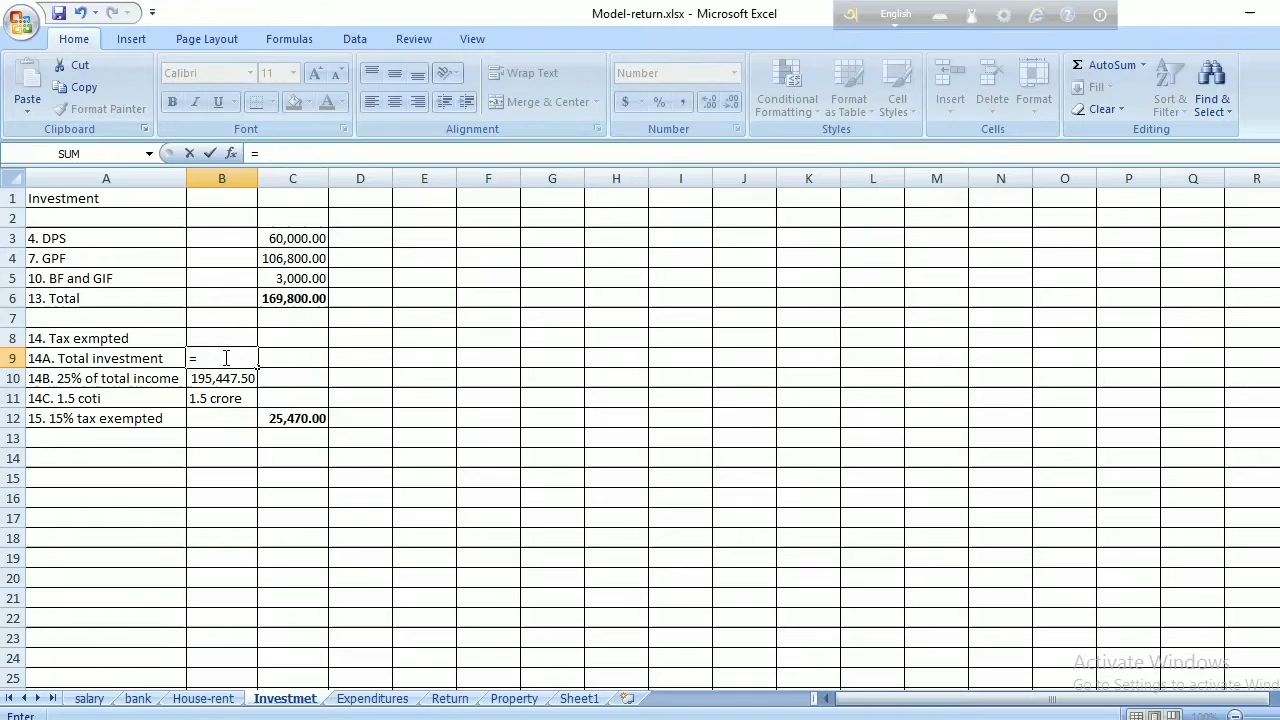
left_click(290, 298)
key("Return")
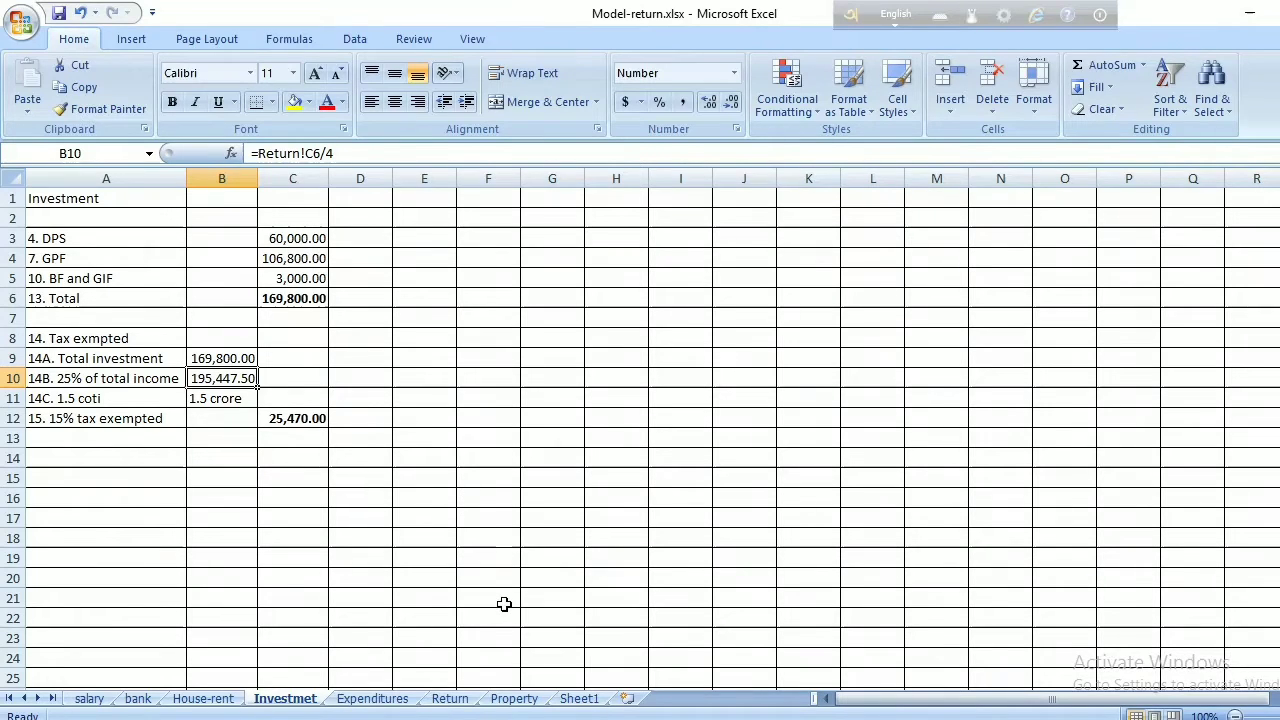
- Correct the A11 label from '14C. 1.5 coti' to '14C. 1.5 crore'
left_click(450, 699)
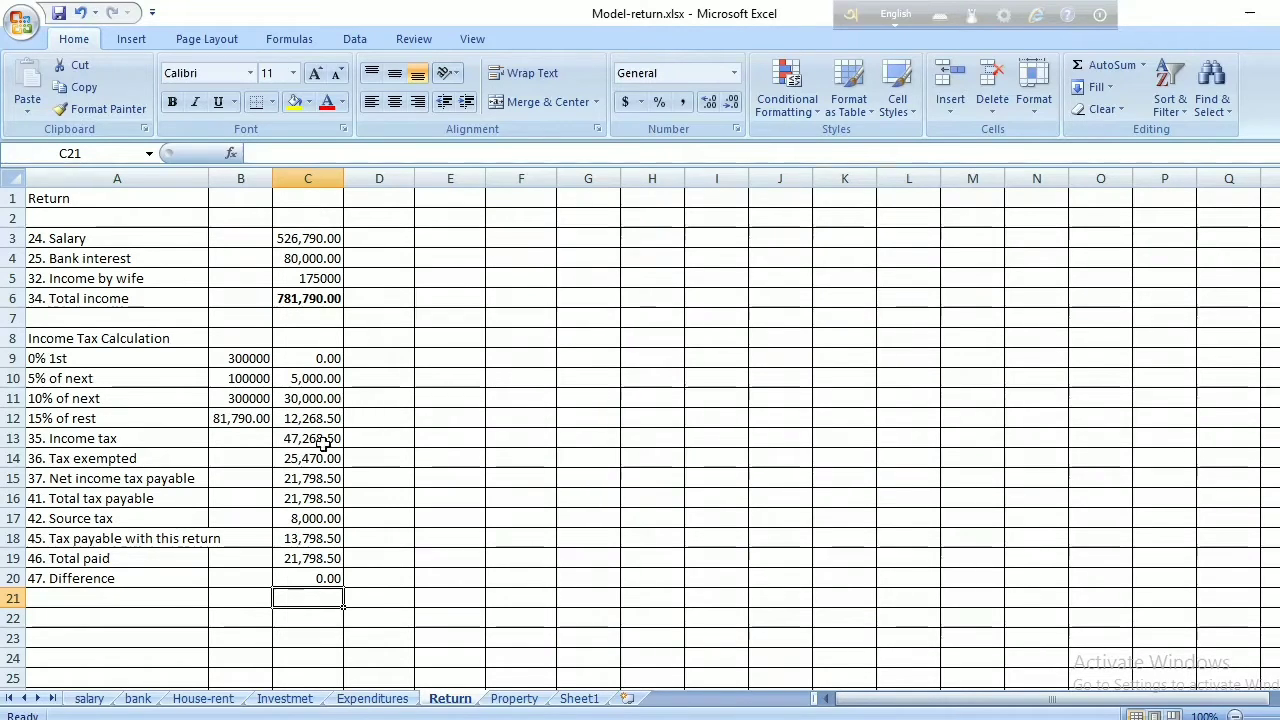
left_click(284, 698)
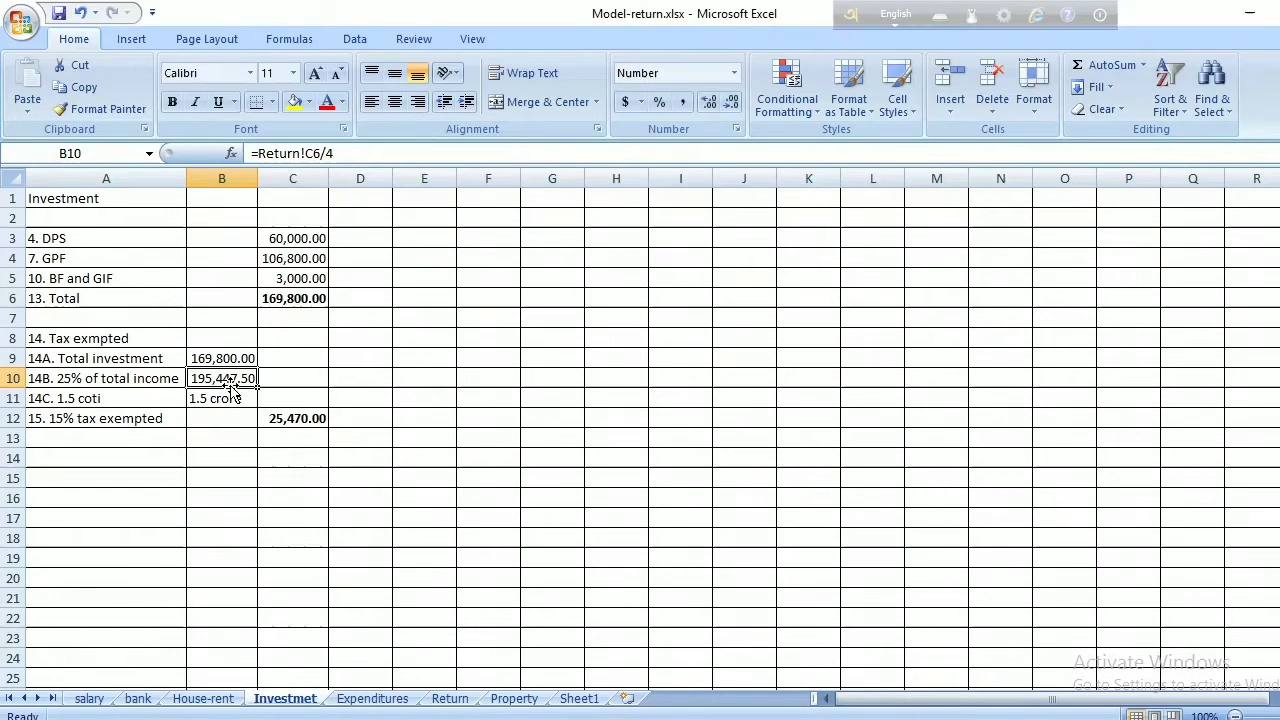
left_click(89, 398)
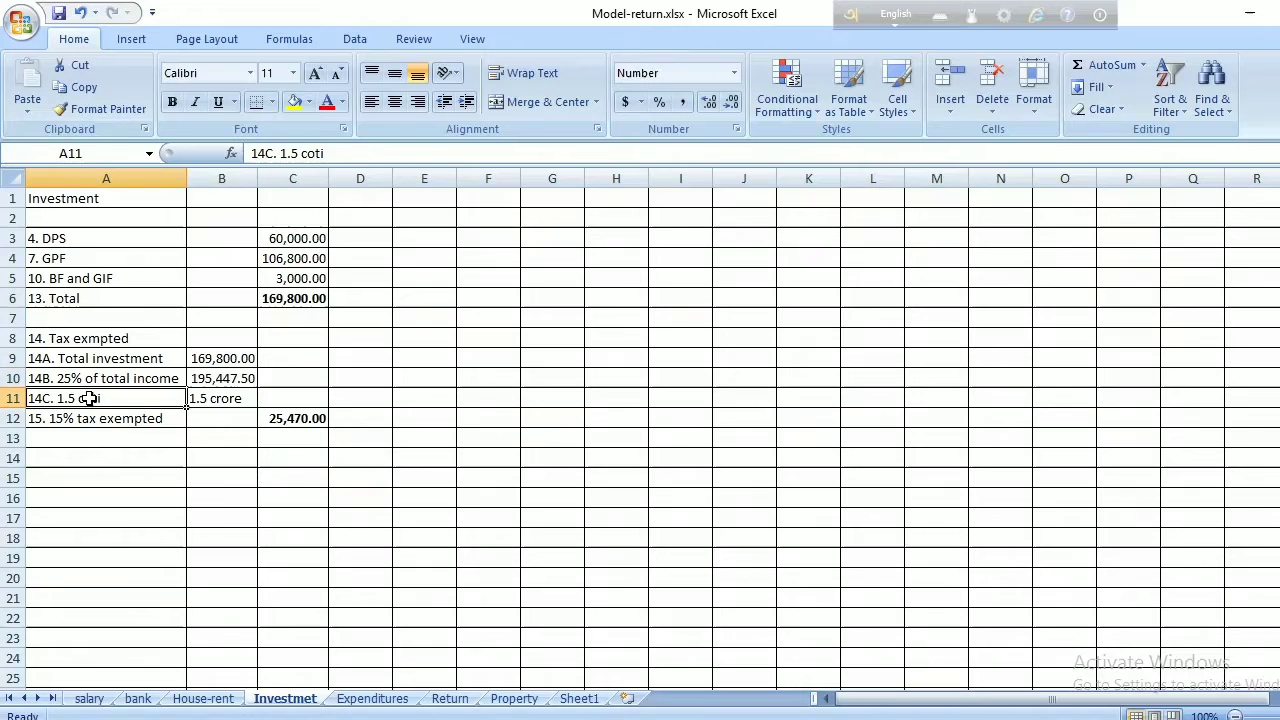
left_click(330, 154)
key("BackSpace")
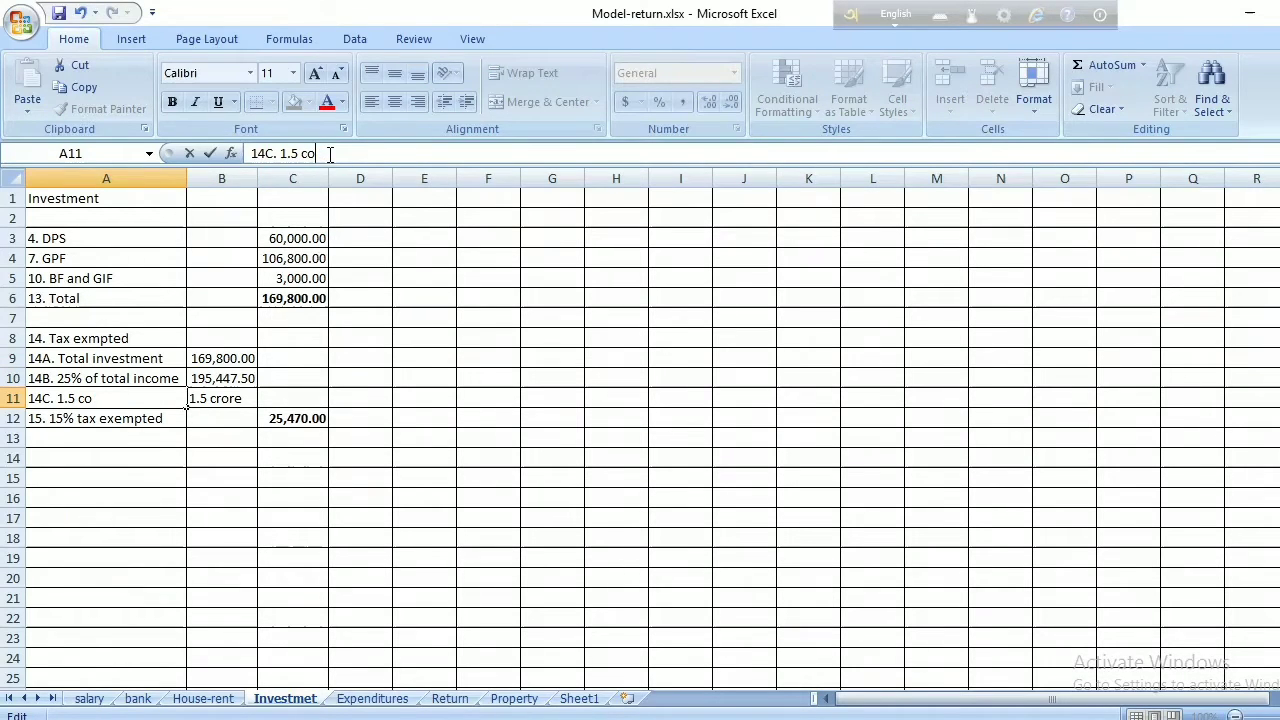
key("BackSpace")
key("BackSpace")
type("crore")
left_click(224, 419)
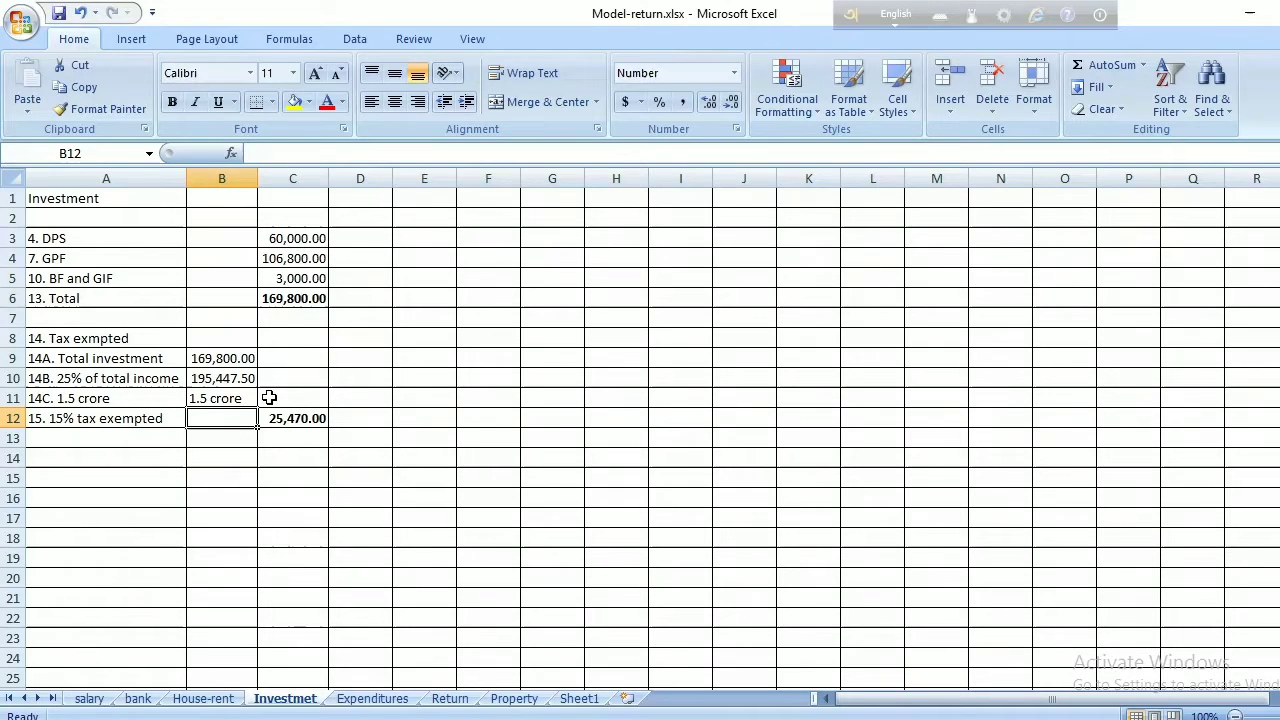
- Enter =B9*0.15 in C12 for the 15% tax exemption, then save the workbook
left_click(230, 360)
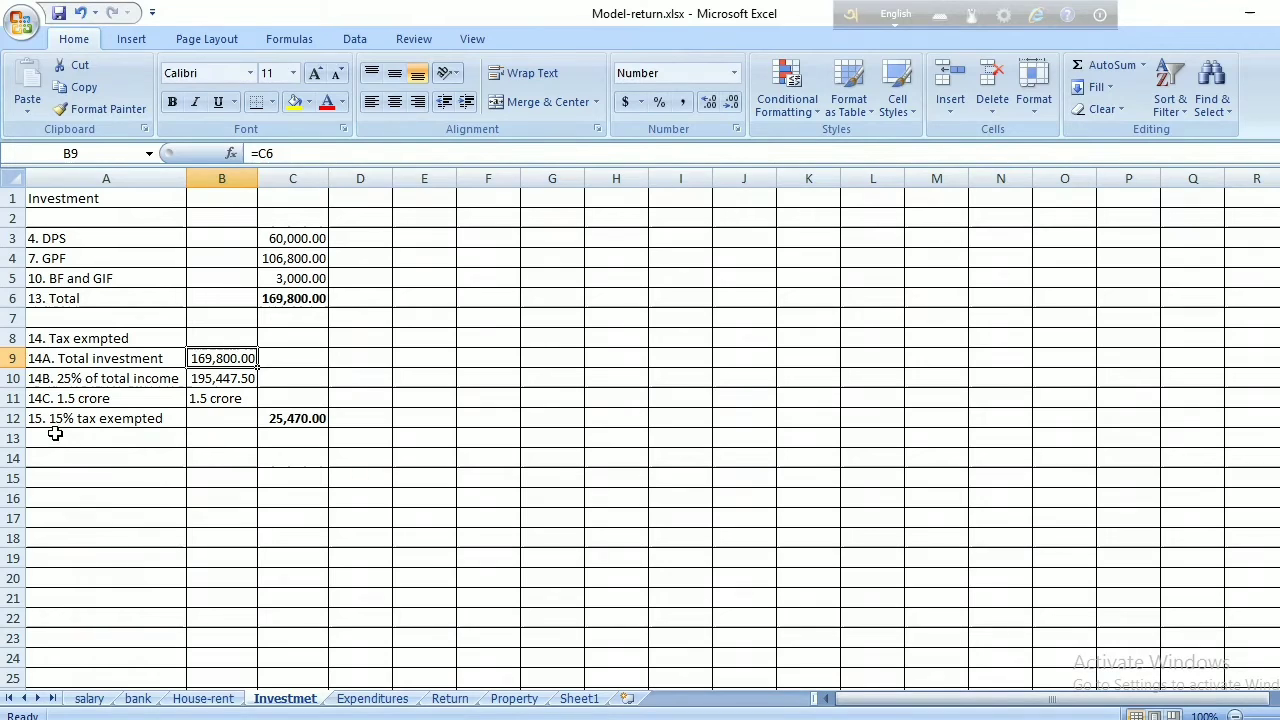
left_click(280, 420)
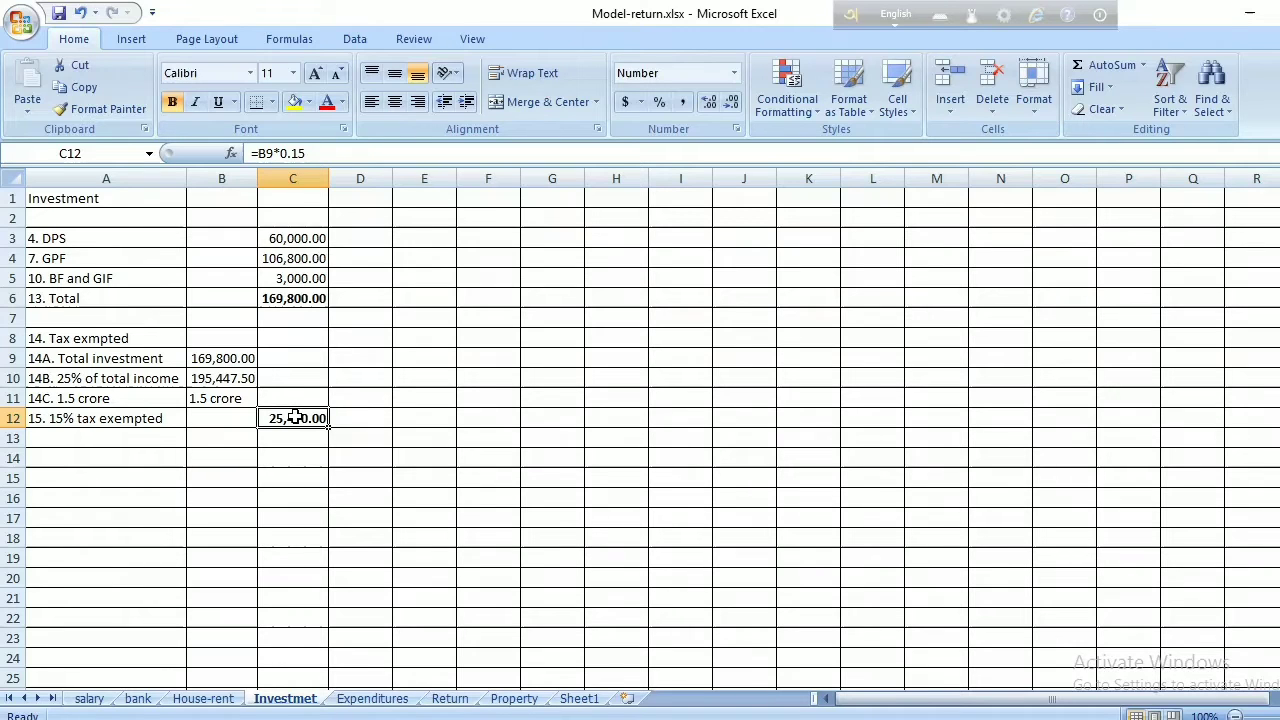
type("=")
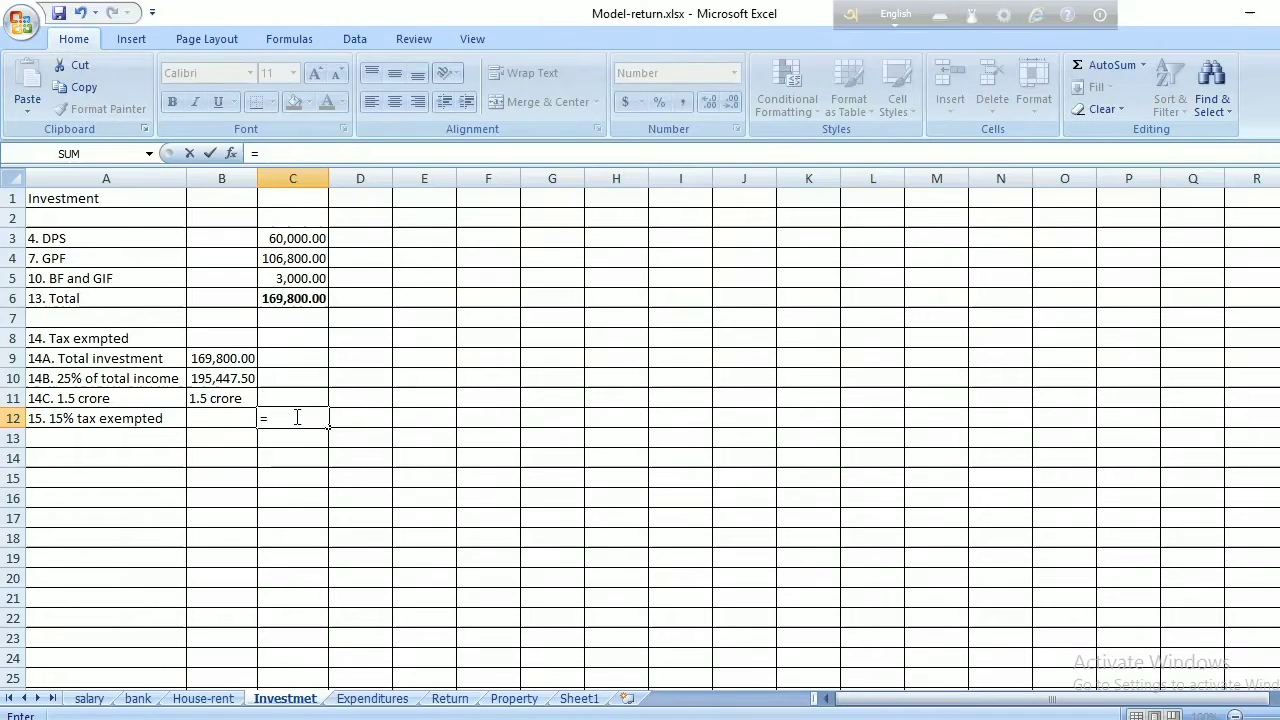
left_click(231, 358)
type("*0.15")
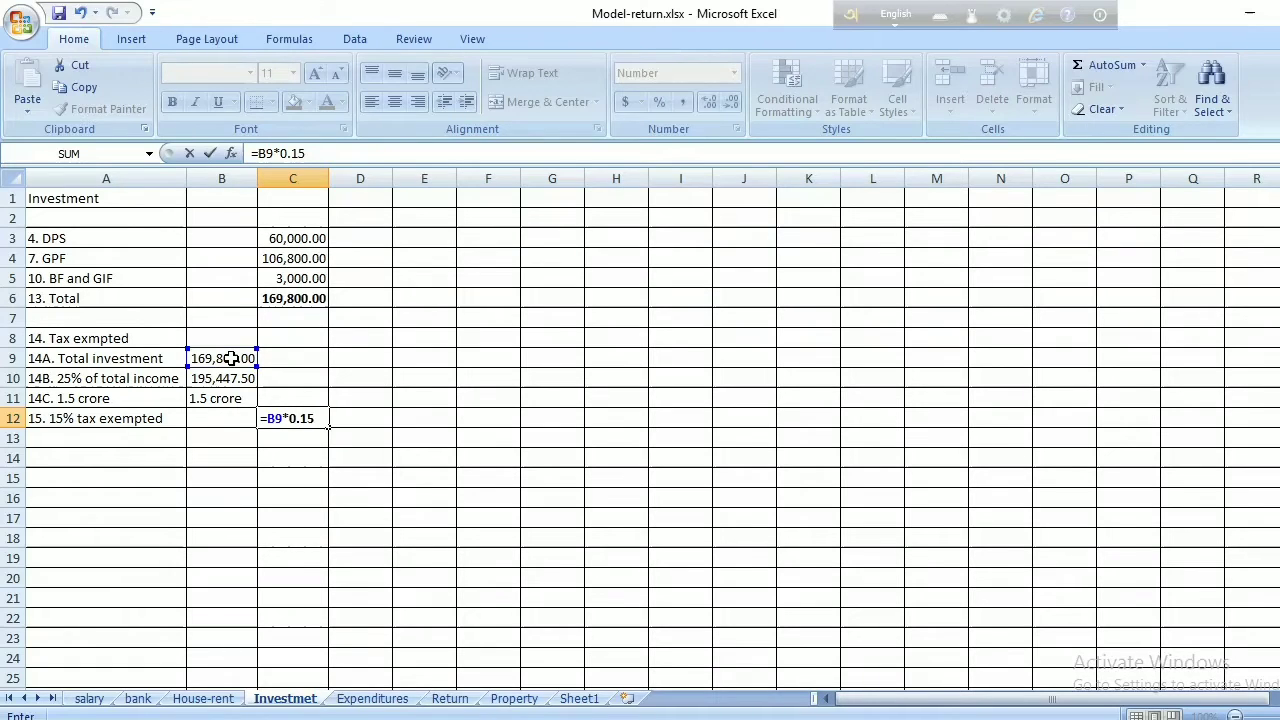
key("Return")
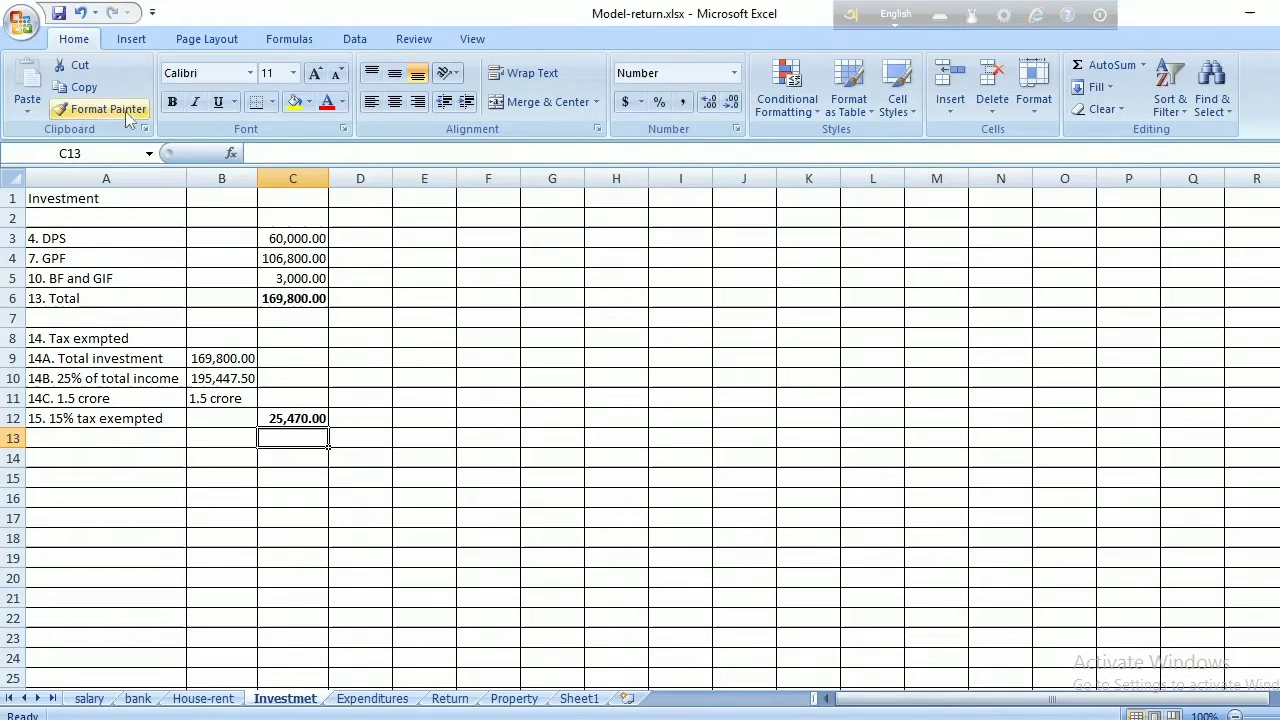
left_click(60, 12)
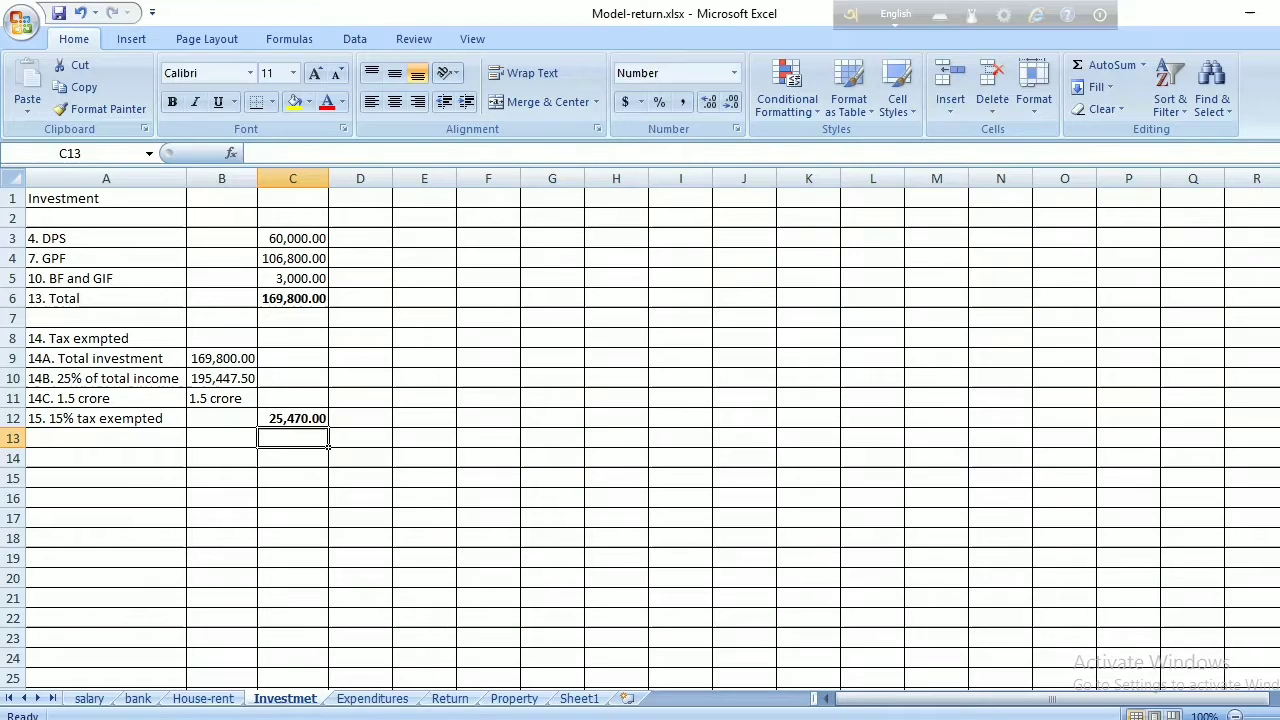
- On the Expenditures sheet, enter =C4+C9+C10+C15 as Total life expenditures in C16, giving 136,200.00
left_click(372, 699)
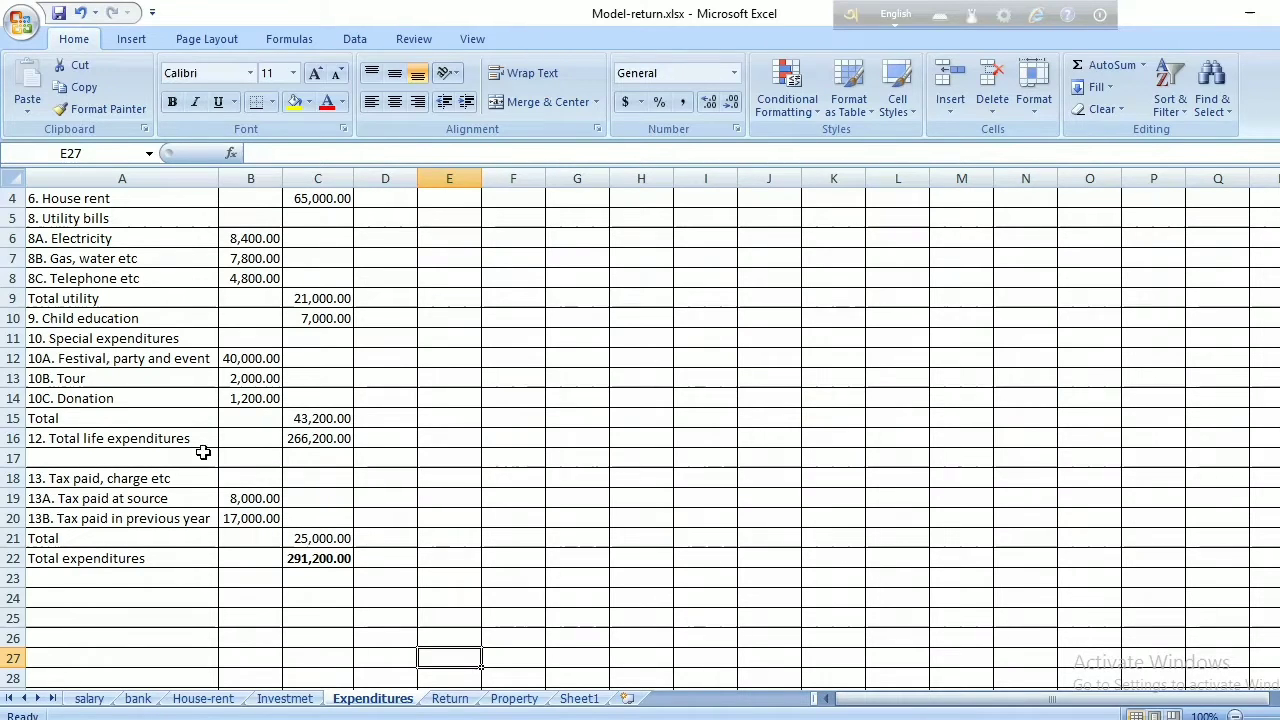
left_click(305, 440)
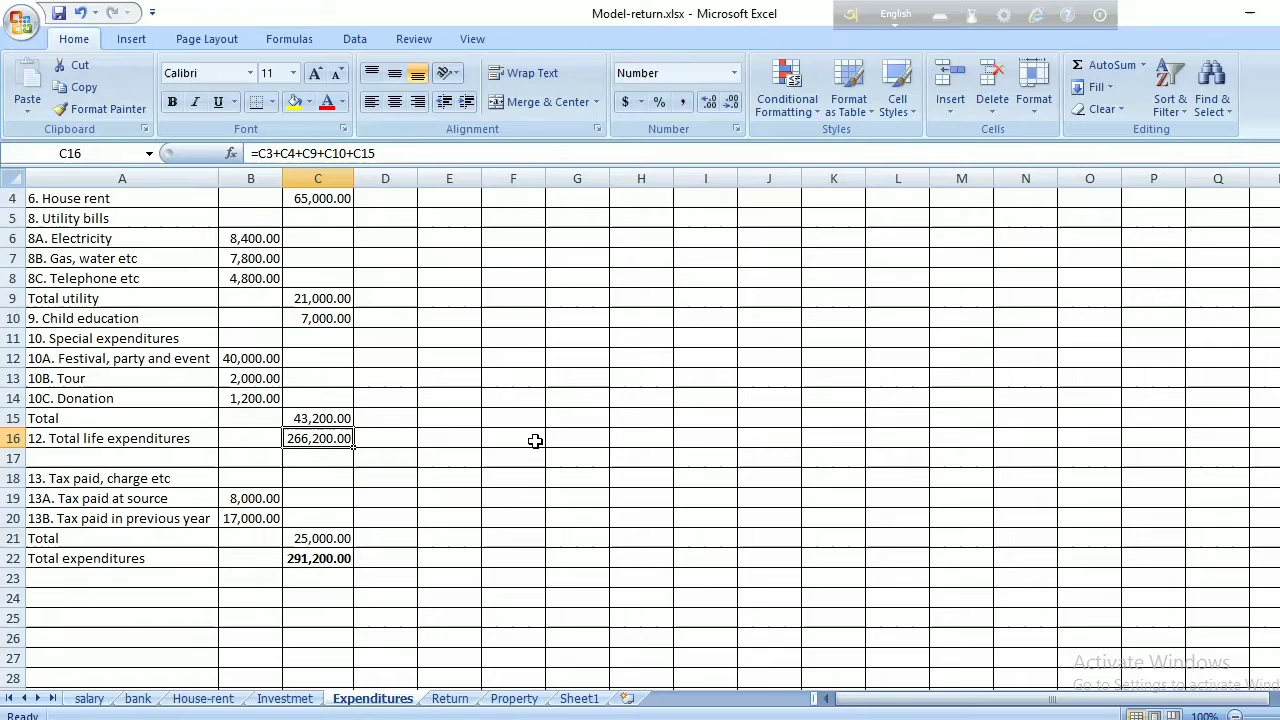
type("=")
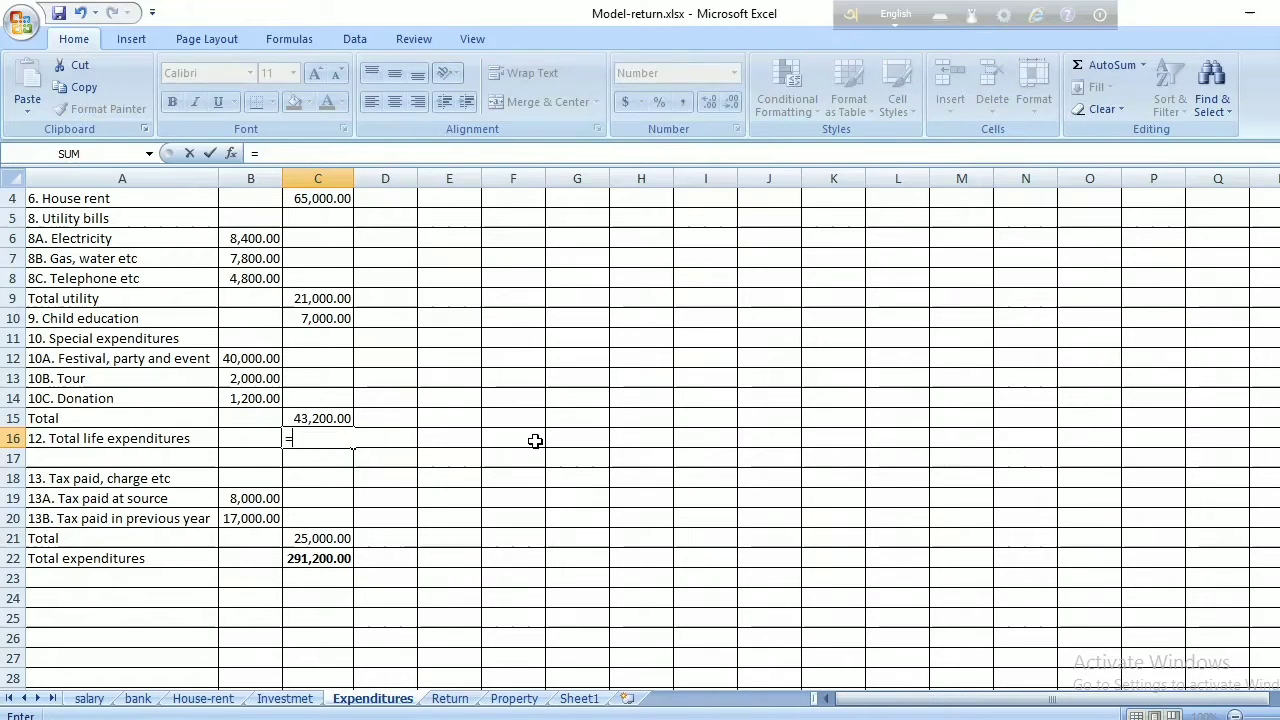
left_click(335, 200)
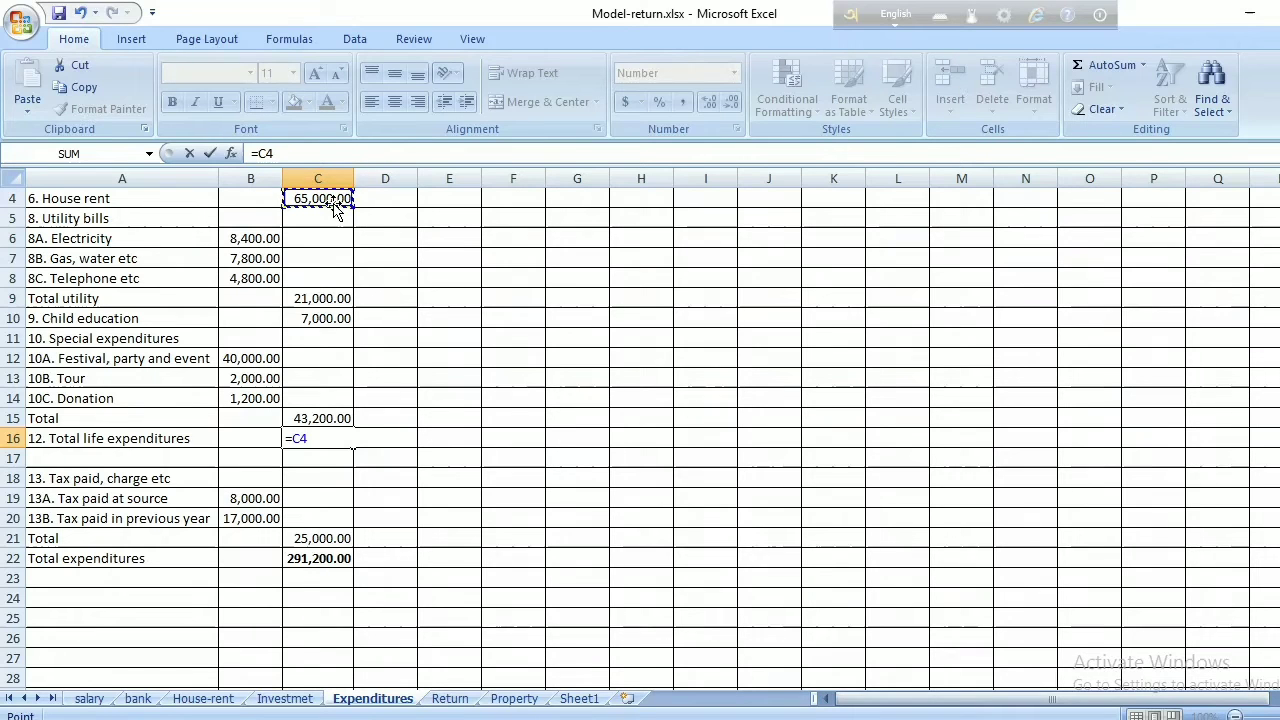
type("+")
left_click(327, 300)
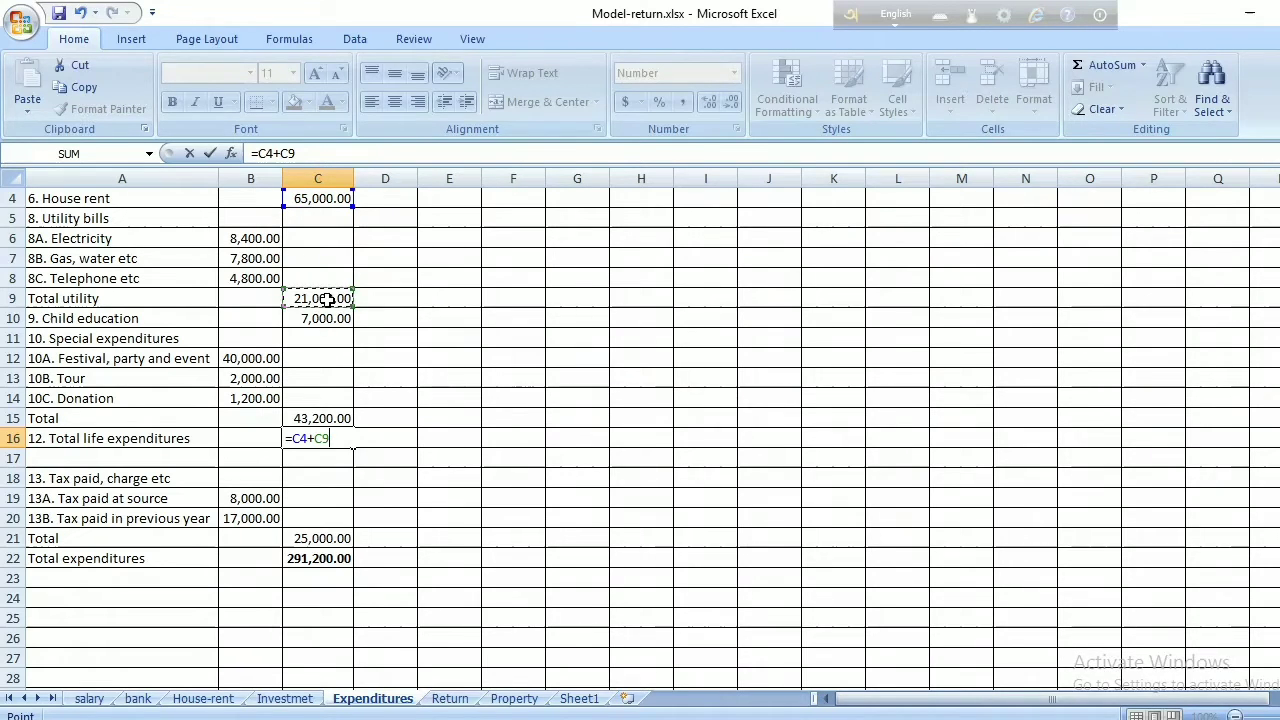
type("+")
left_click(325, 316)
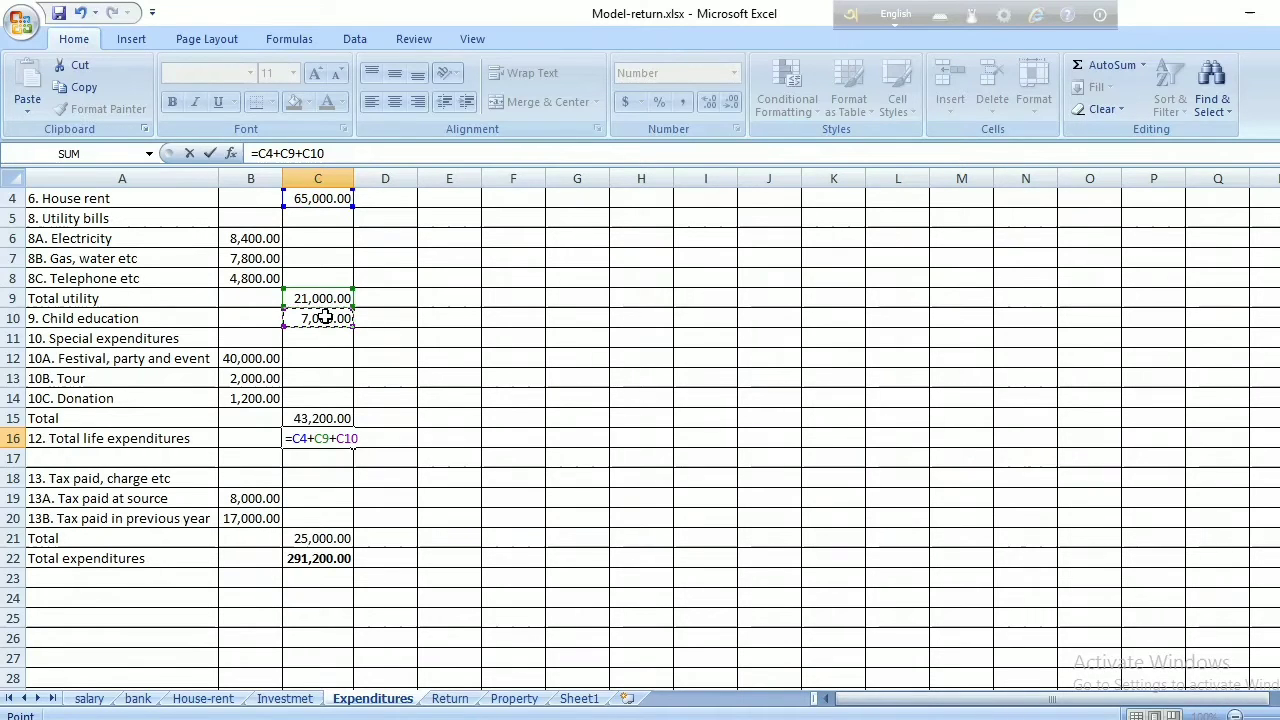
type("+")
left_click(335, 416)
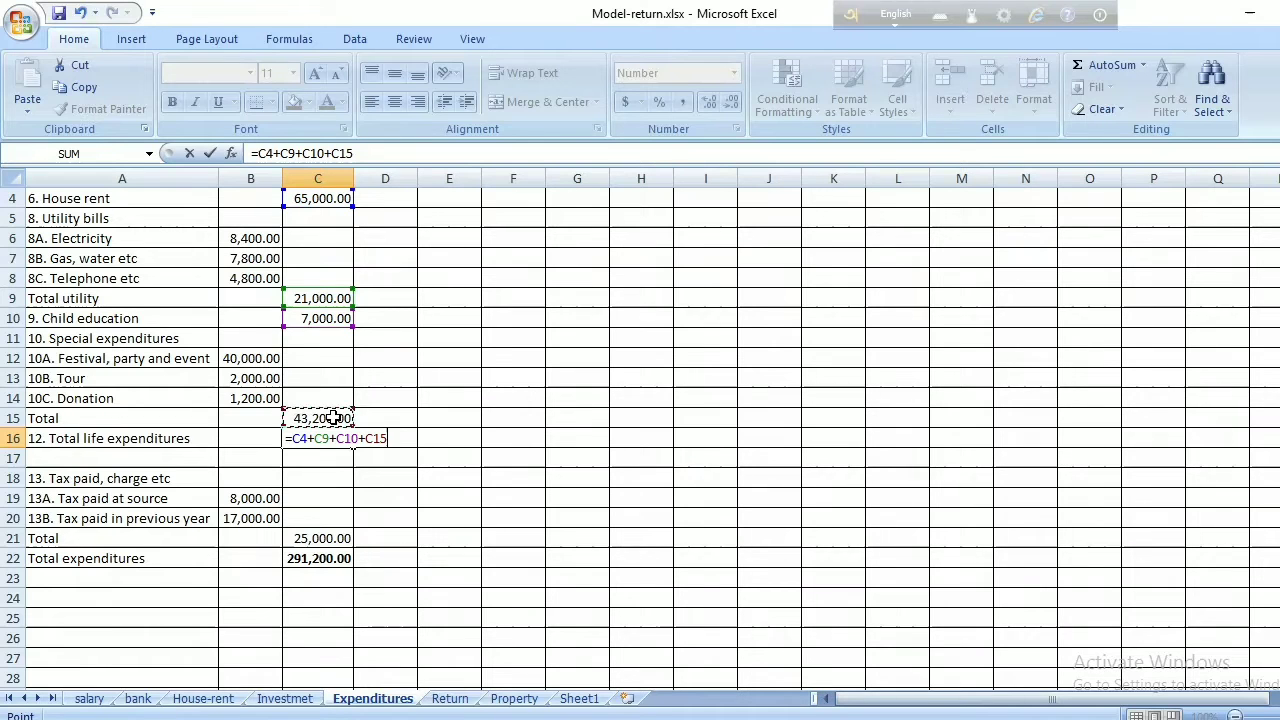
key("Return")
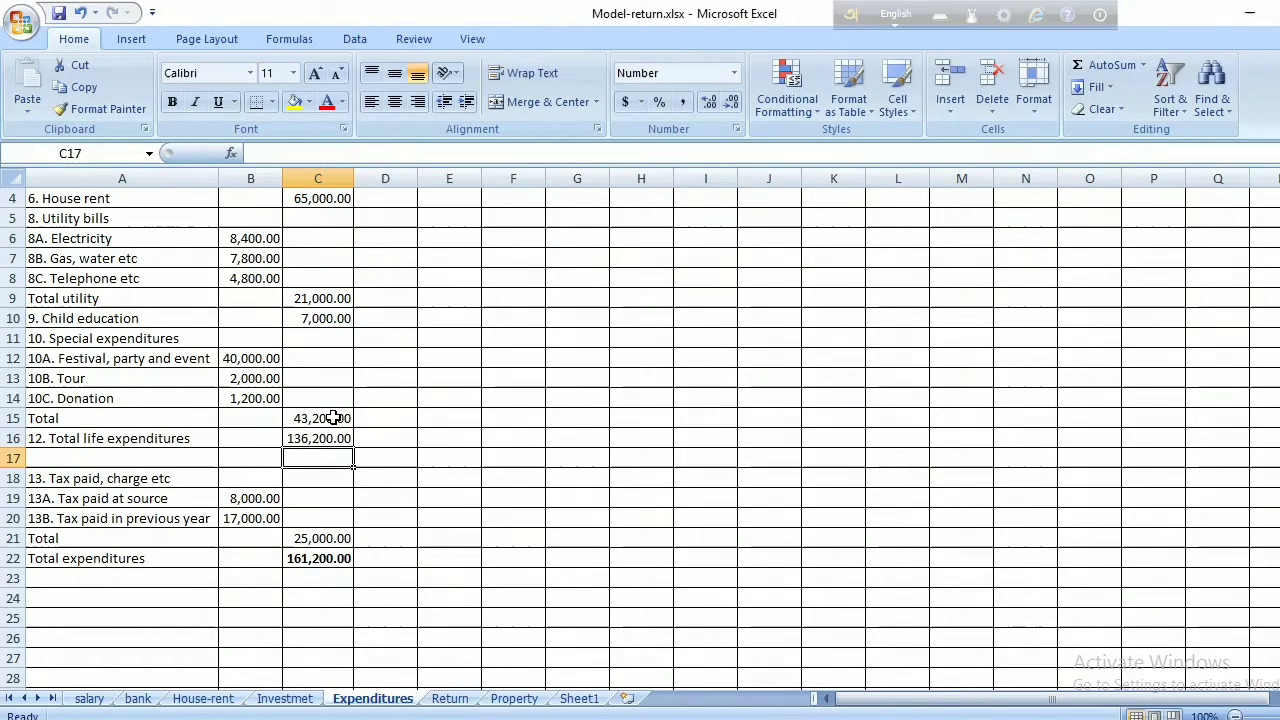
- Set tax paid at source in B19 to =bank!C13, showing 8,000.00
left_click(441, 447)
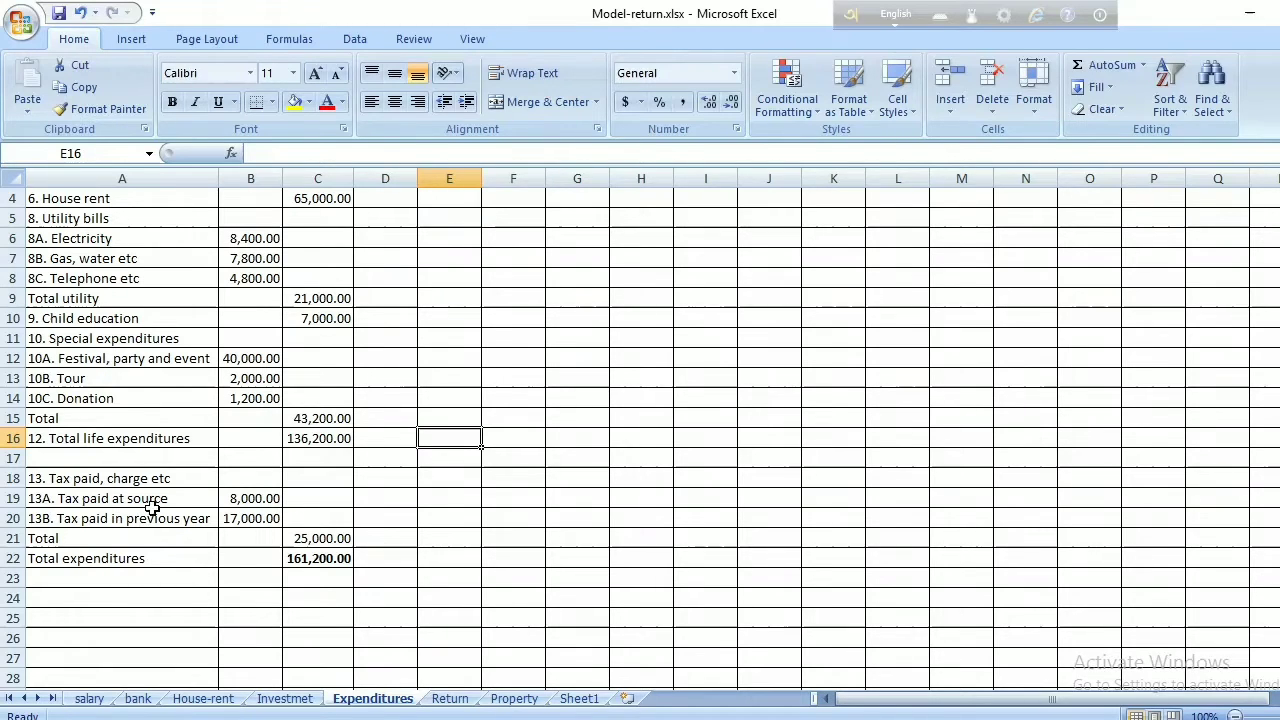
left_click(259, 499)
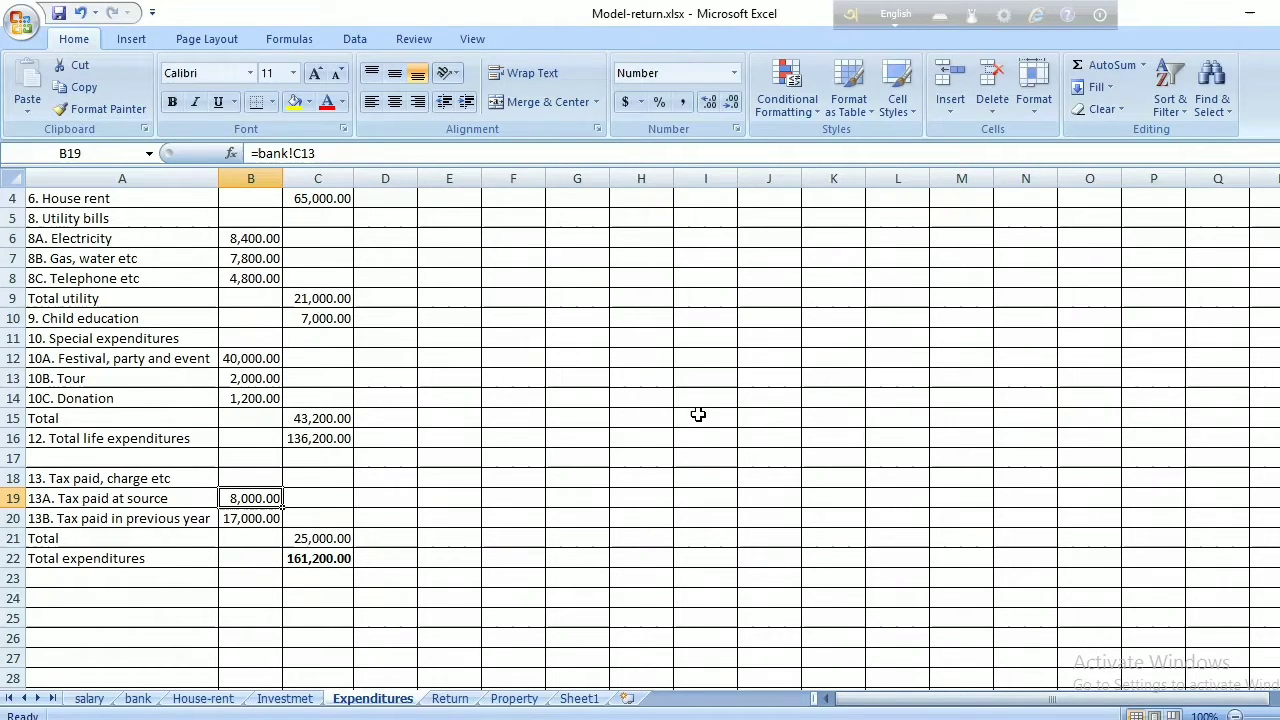
type("=")
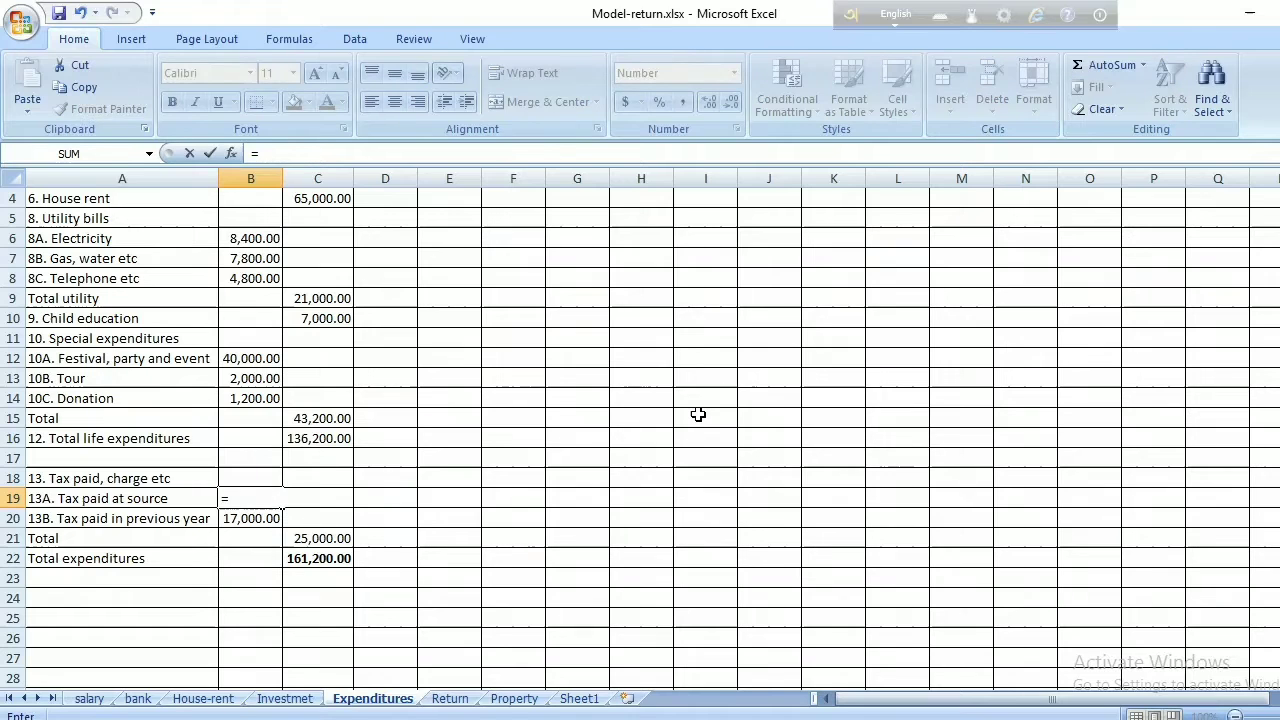
left_click(138, 699)
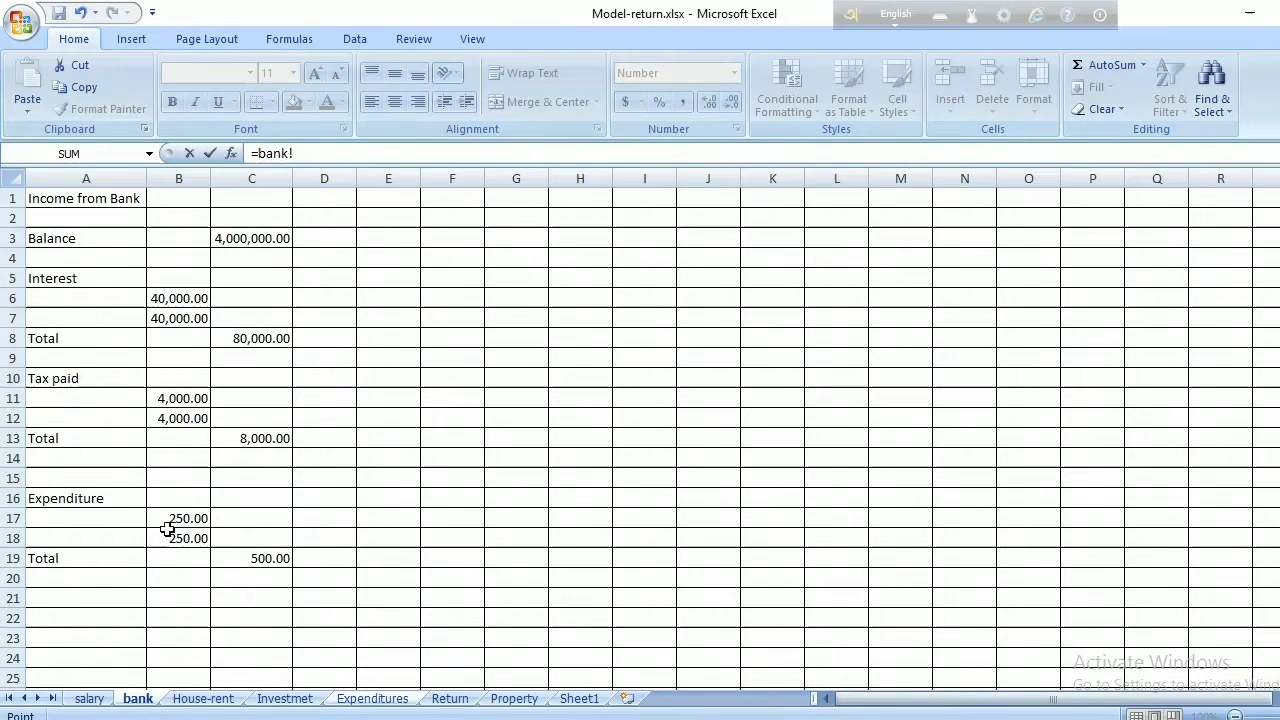
left_click(254, 440)
key("Return")
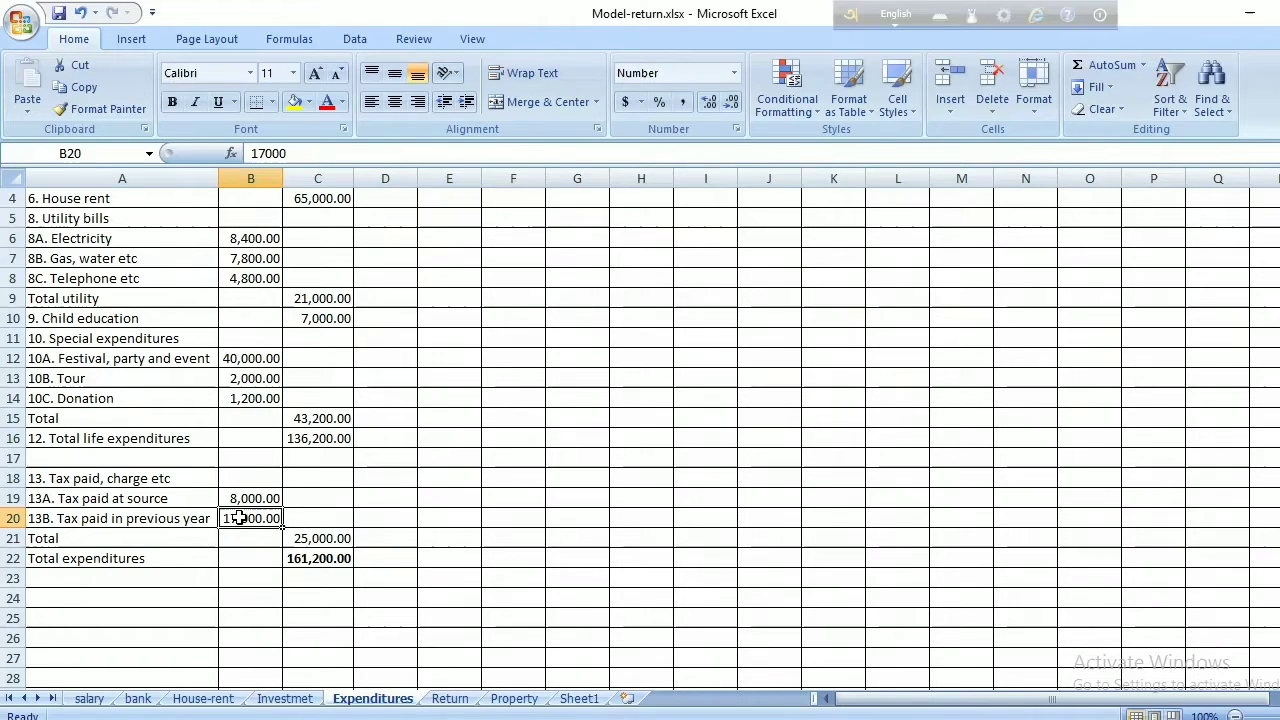
- Review the tax-paid total in C21 and total expenditures in C22, then go to the Return sheet
left_click(318, 541)
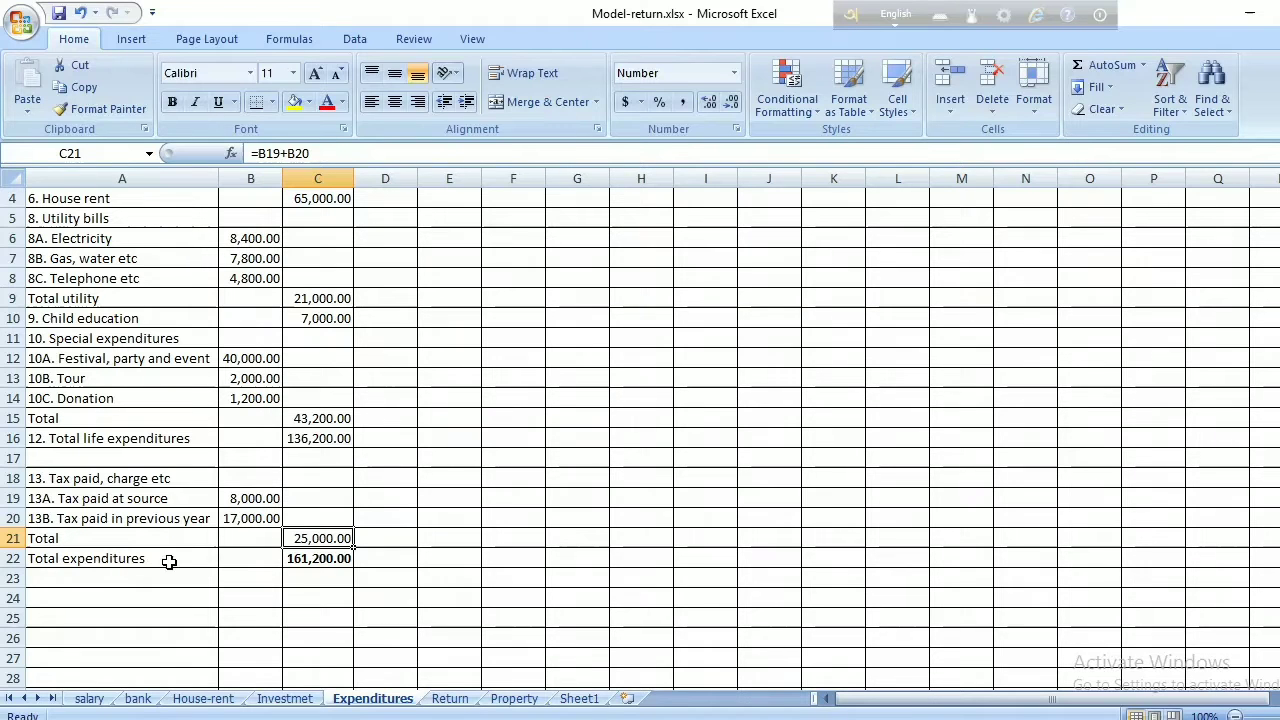
left_click(291, 558)
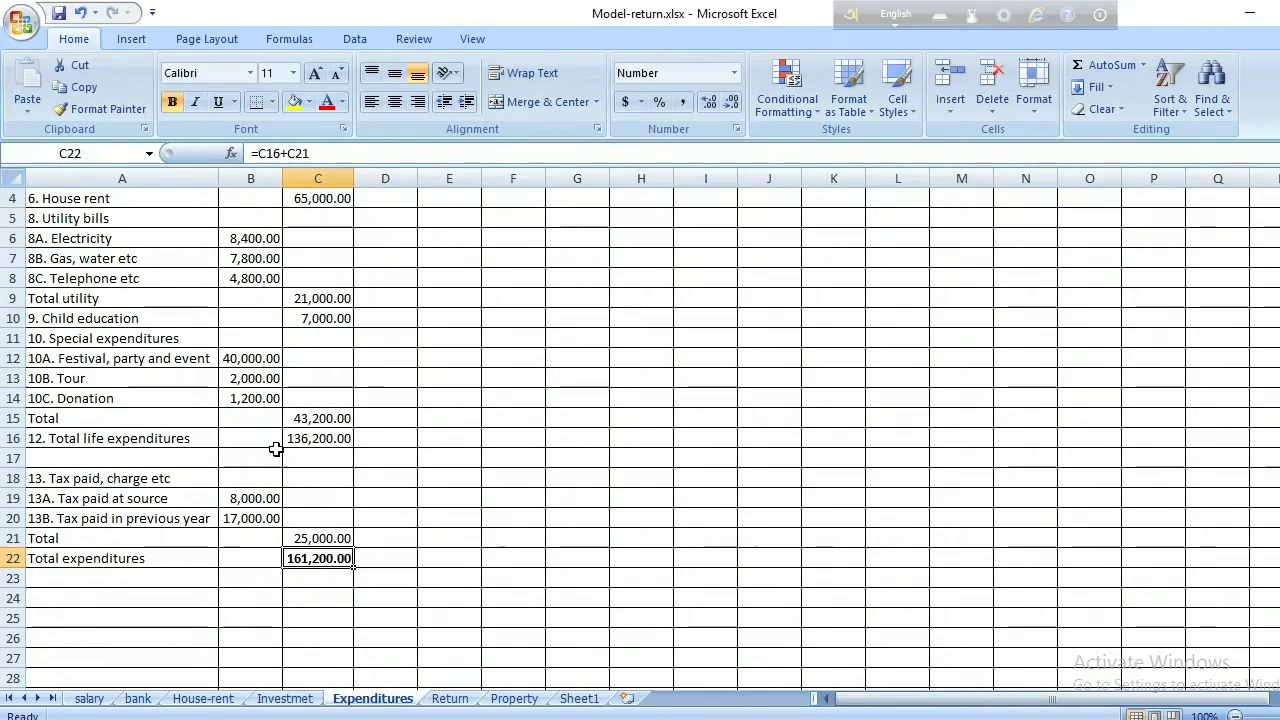
left_click(312, 575)
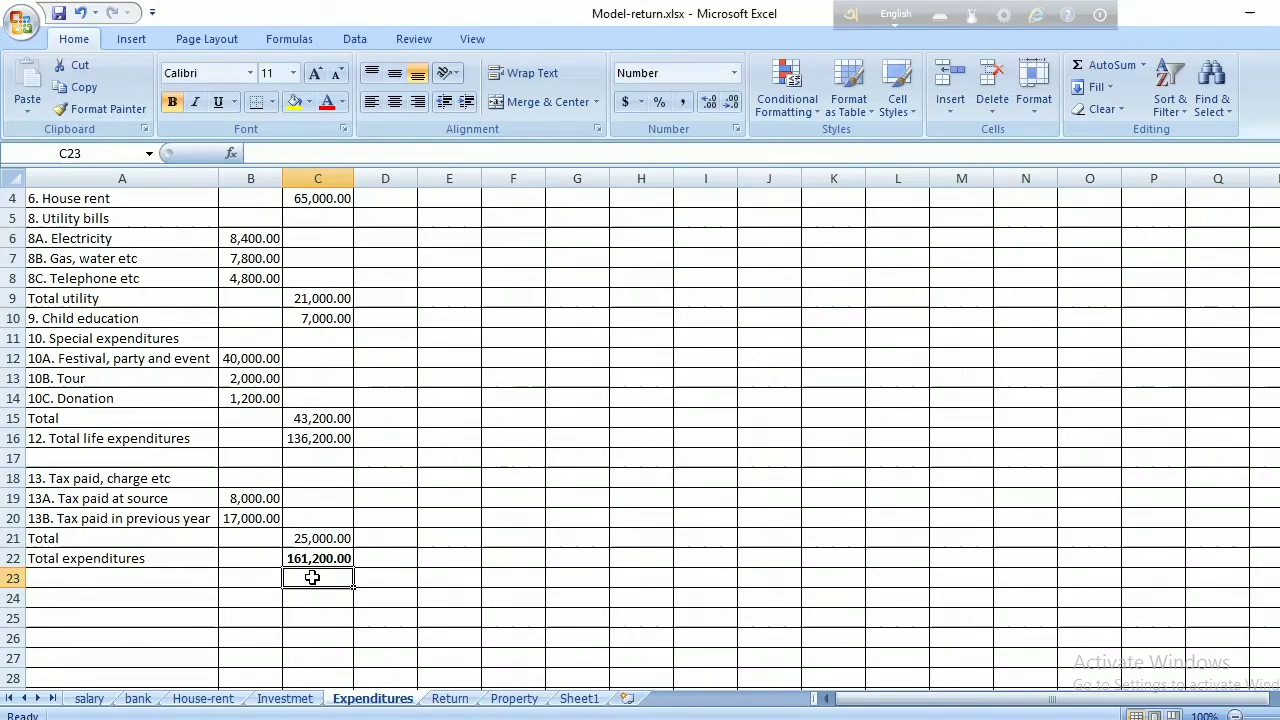
left_click(305, 555)
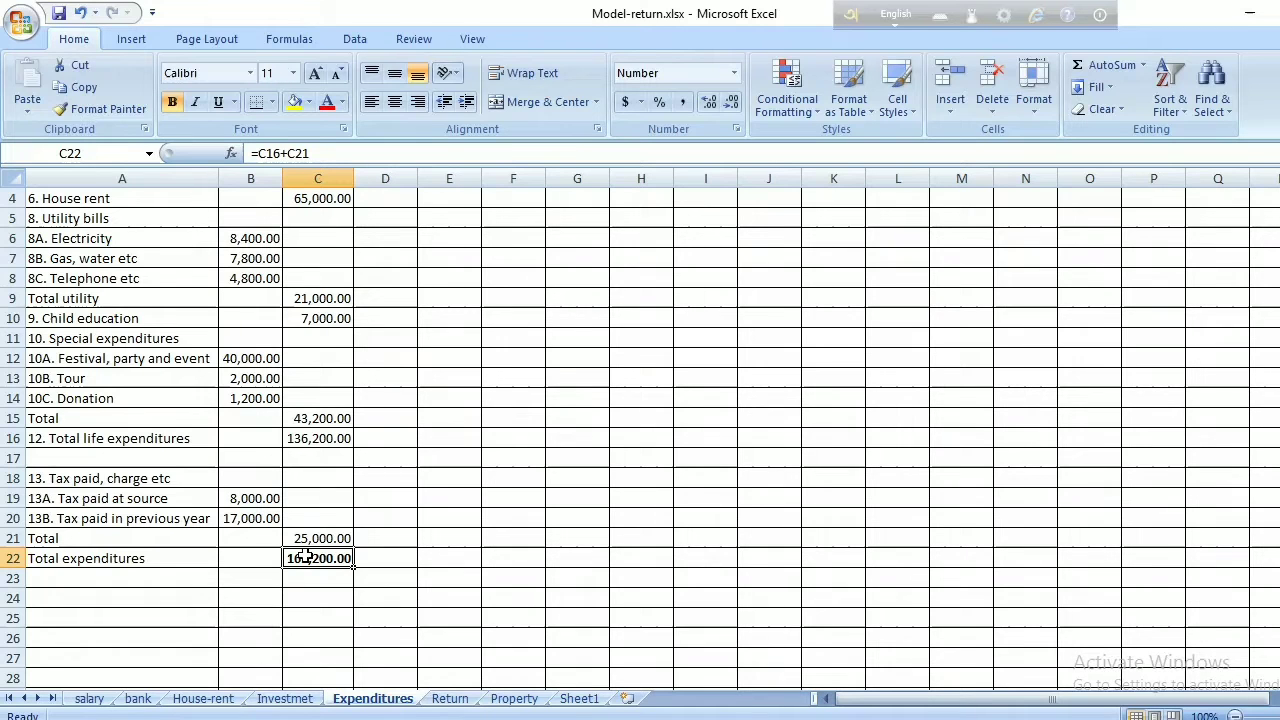
left_click(450, 698)
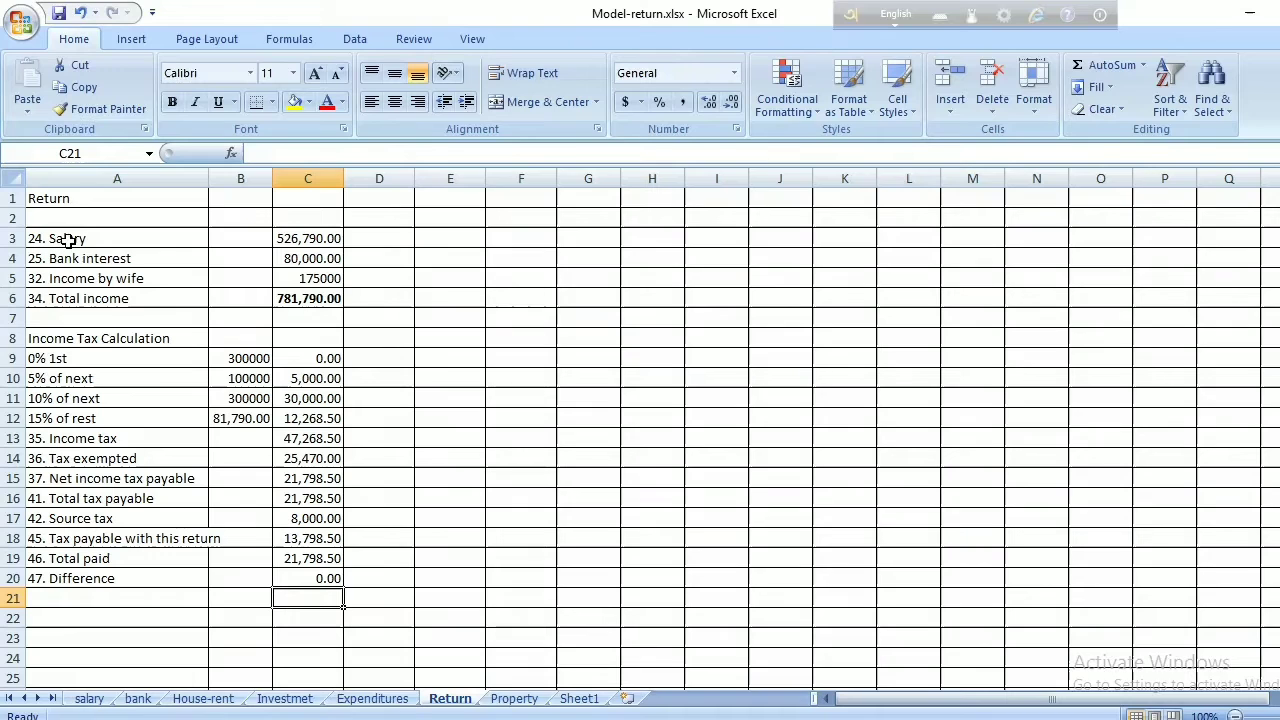
- Set the Return sheet's Salary in C3 to =salary!D12, showing 526,790.00
left_click(316, 239)
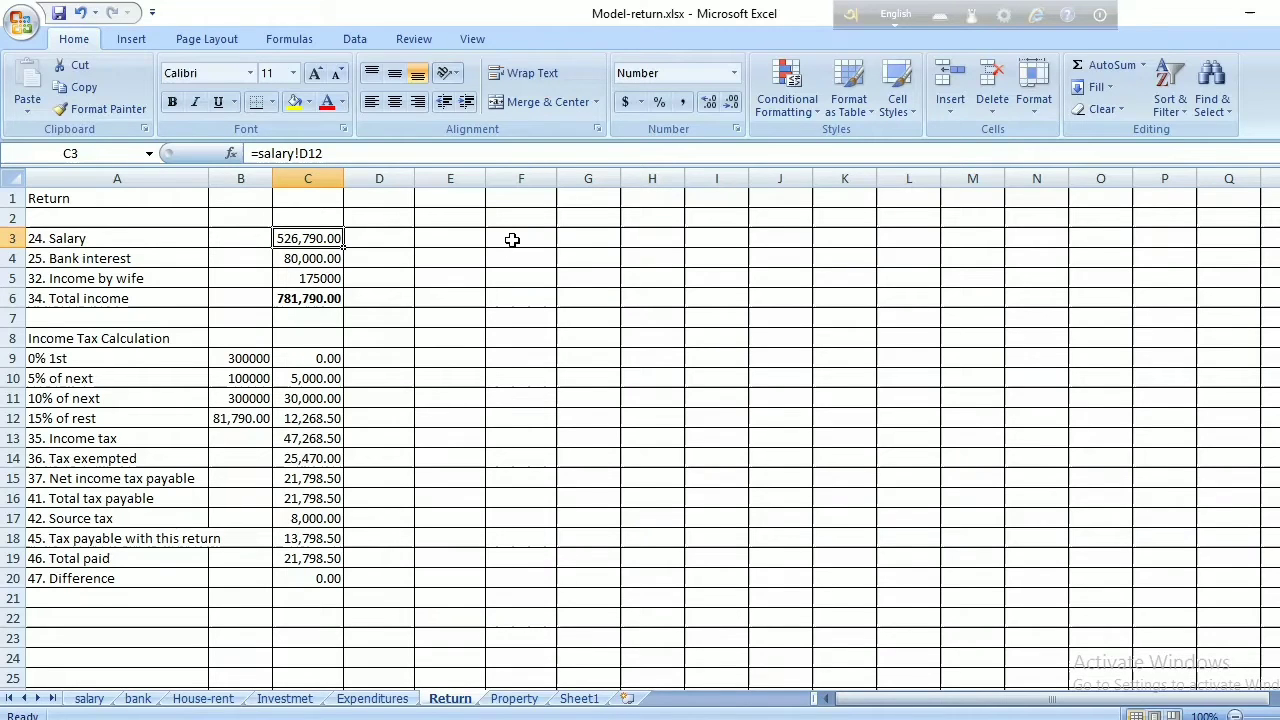
type("=")
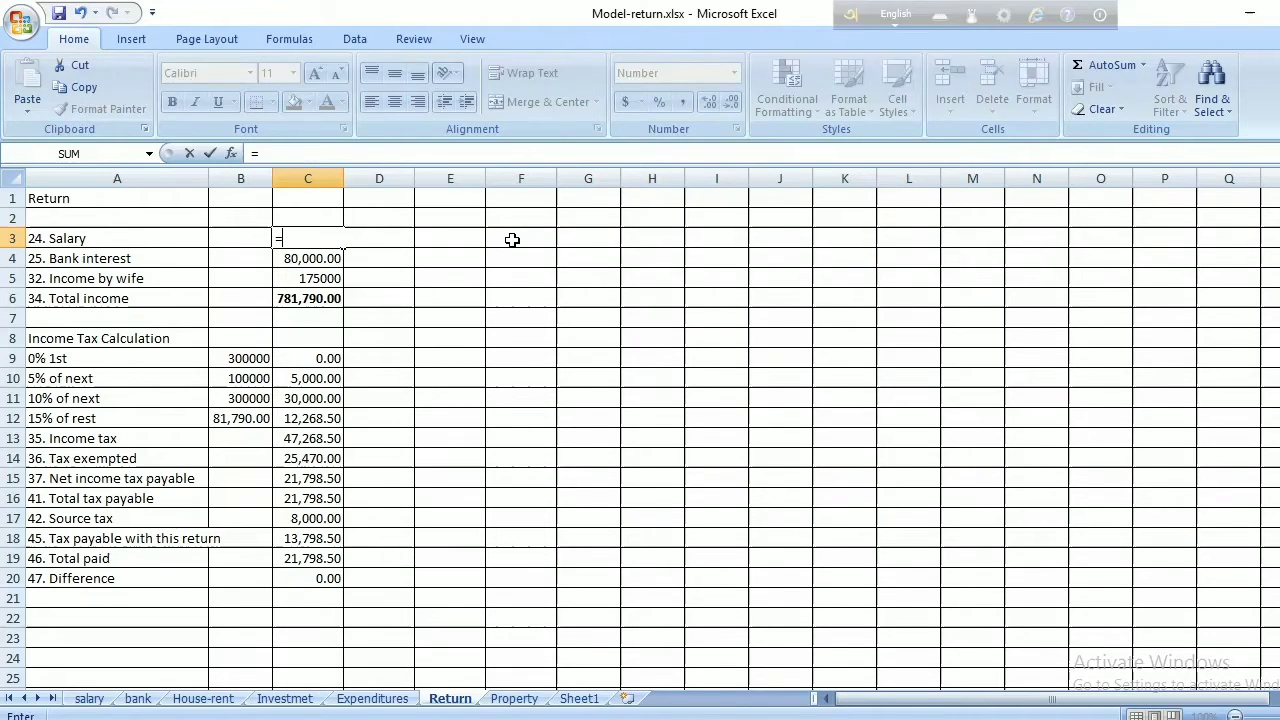
left_click(97, 699)
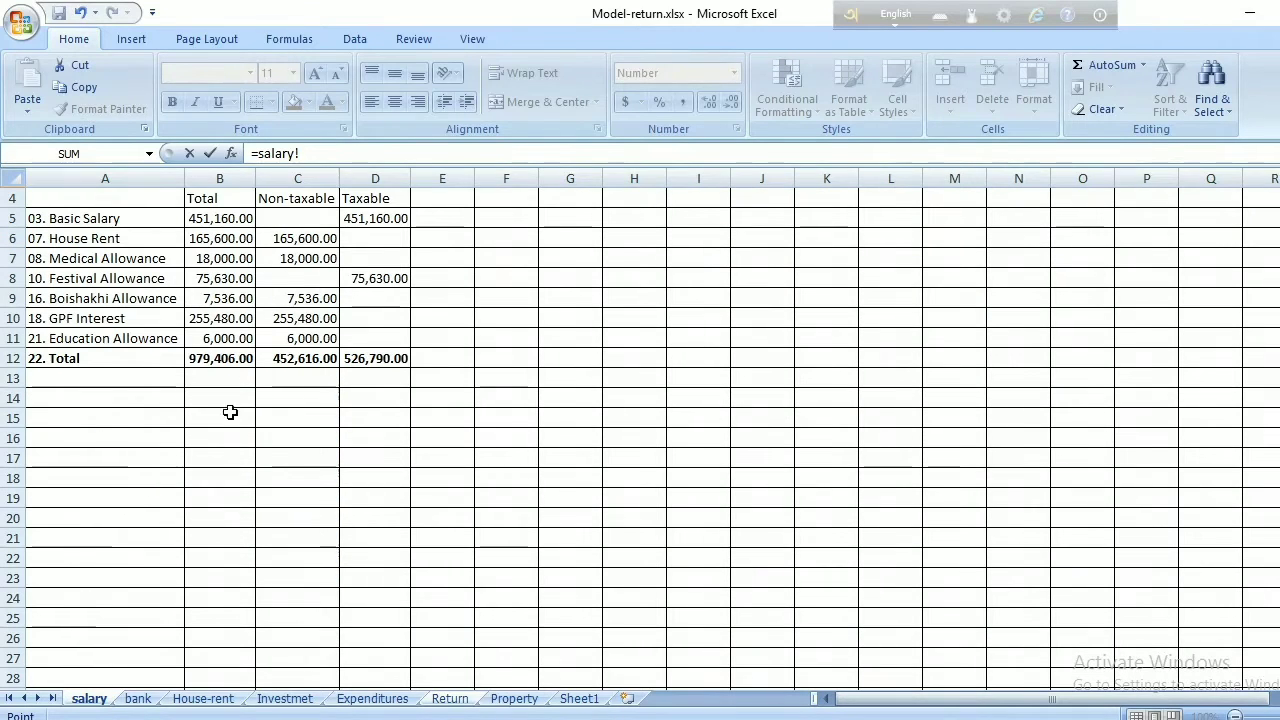
left_click(389, 222)
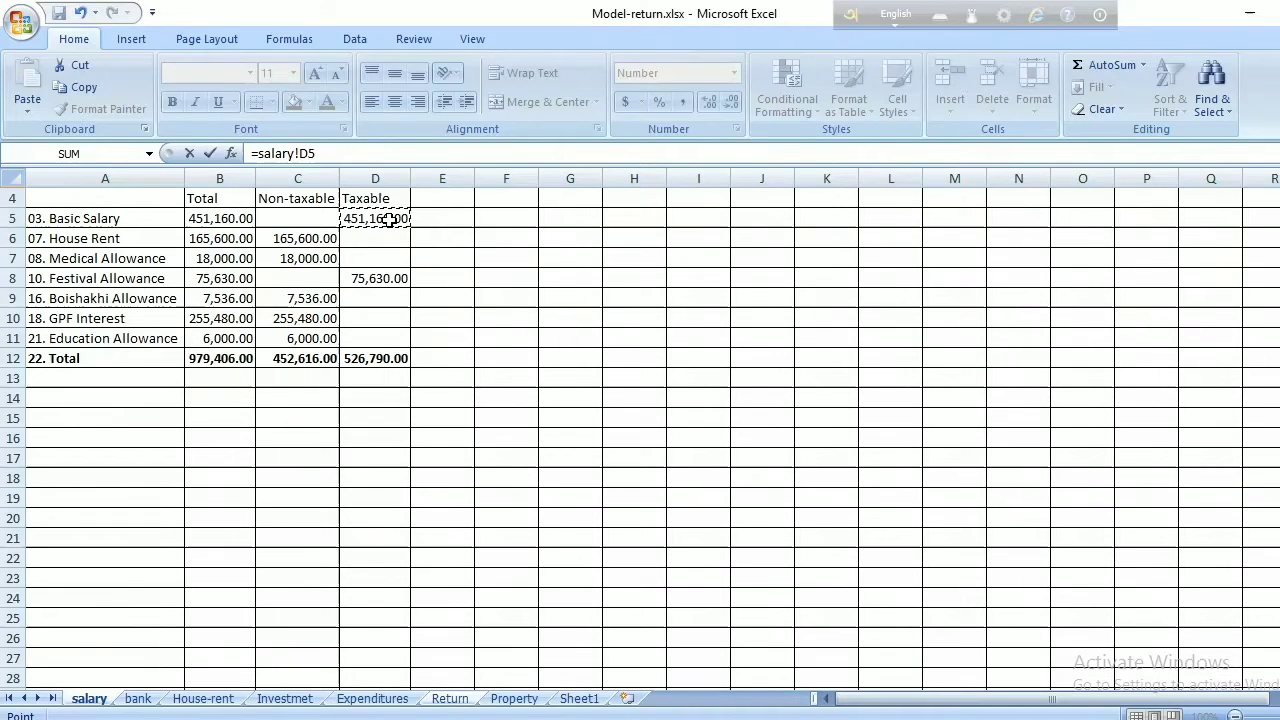
left_click(374, 362)
key("Return")
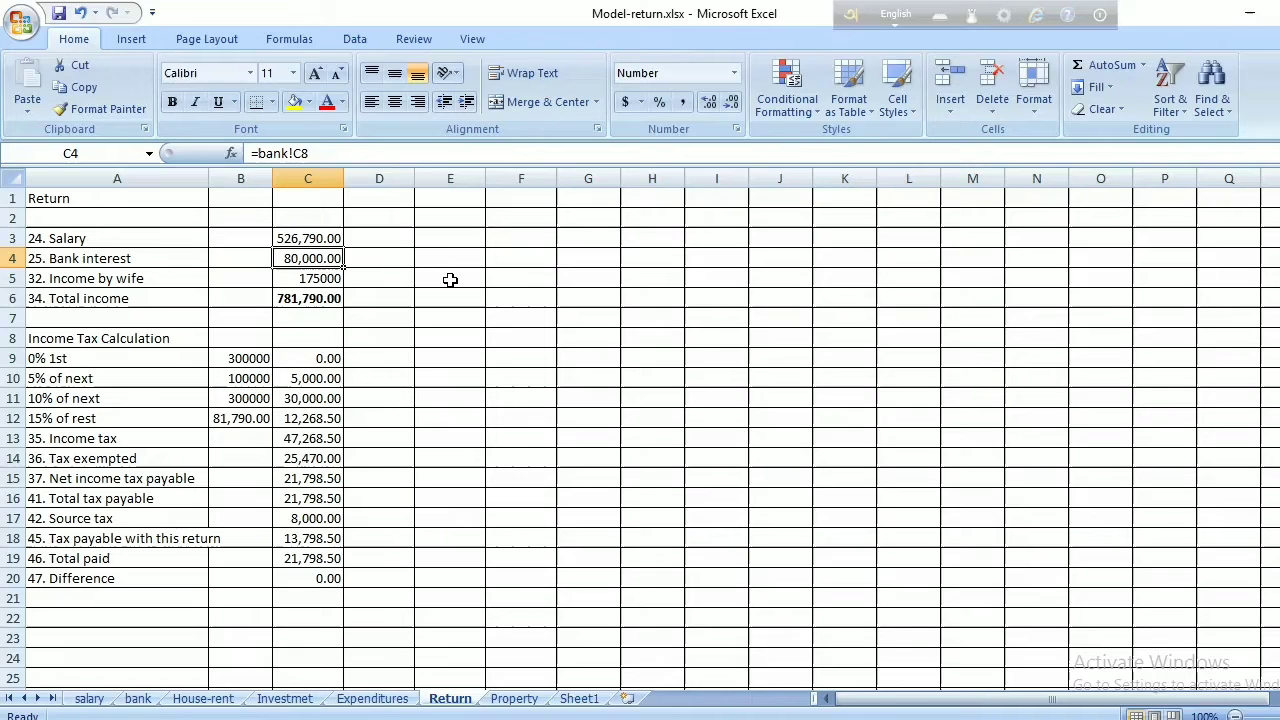
- Link Return!C4 to =bank!C8 so Bank interest shows 80,000.00
type("=")
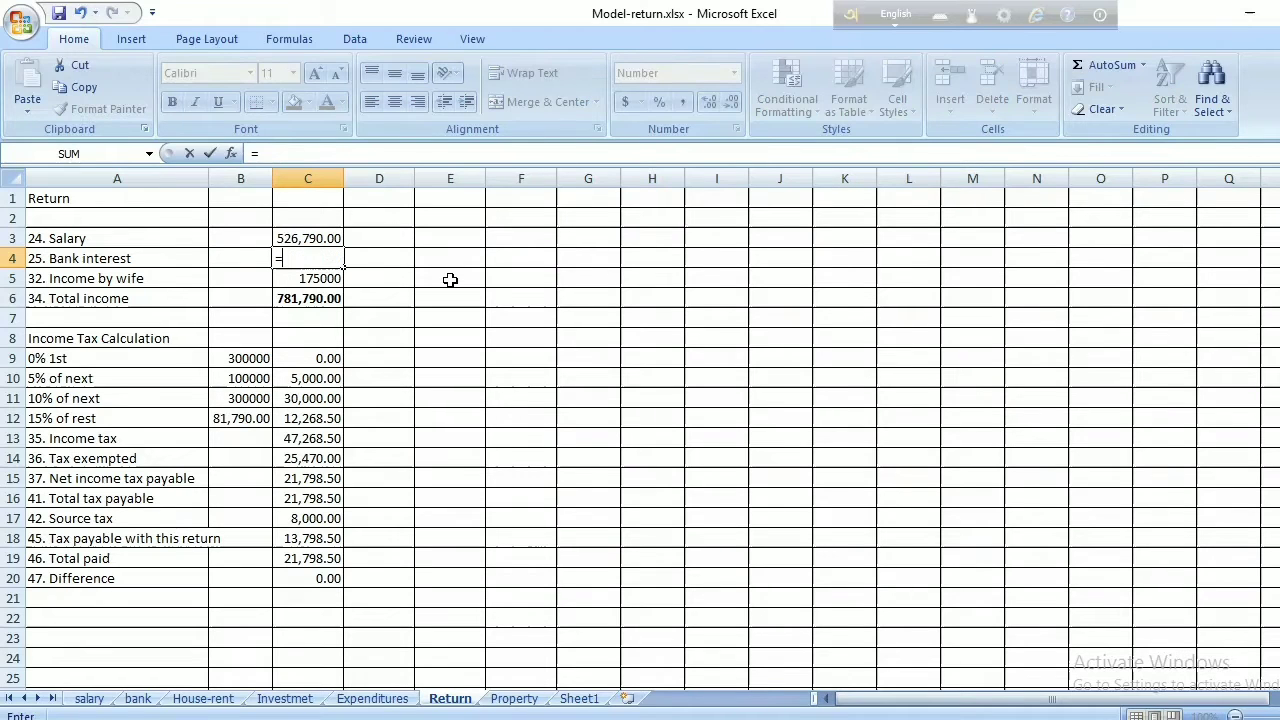
left_click(140, 700)
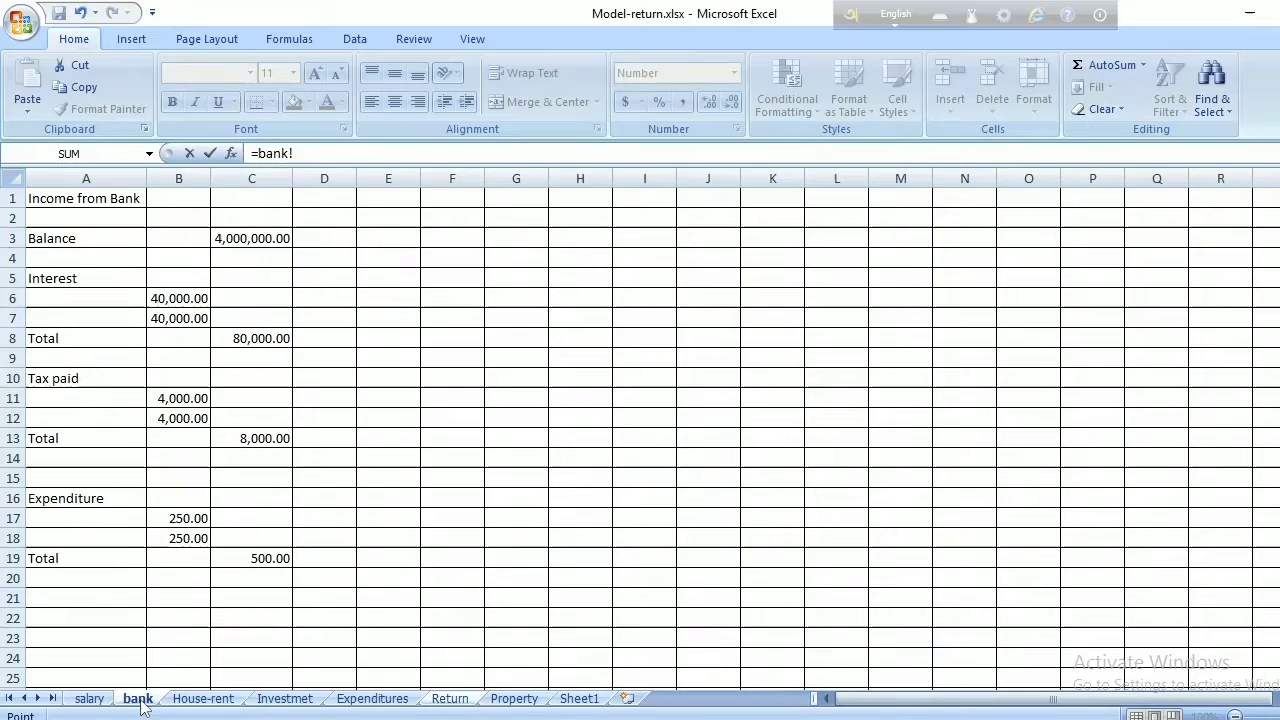
left_click(262, 341)
key("Return")
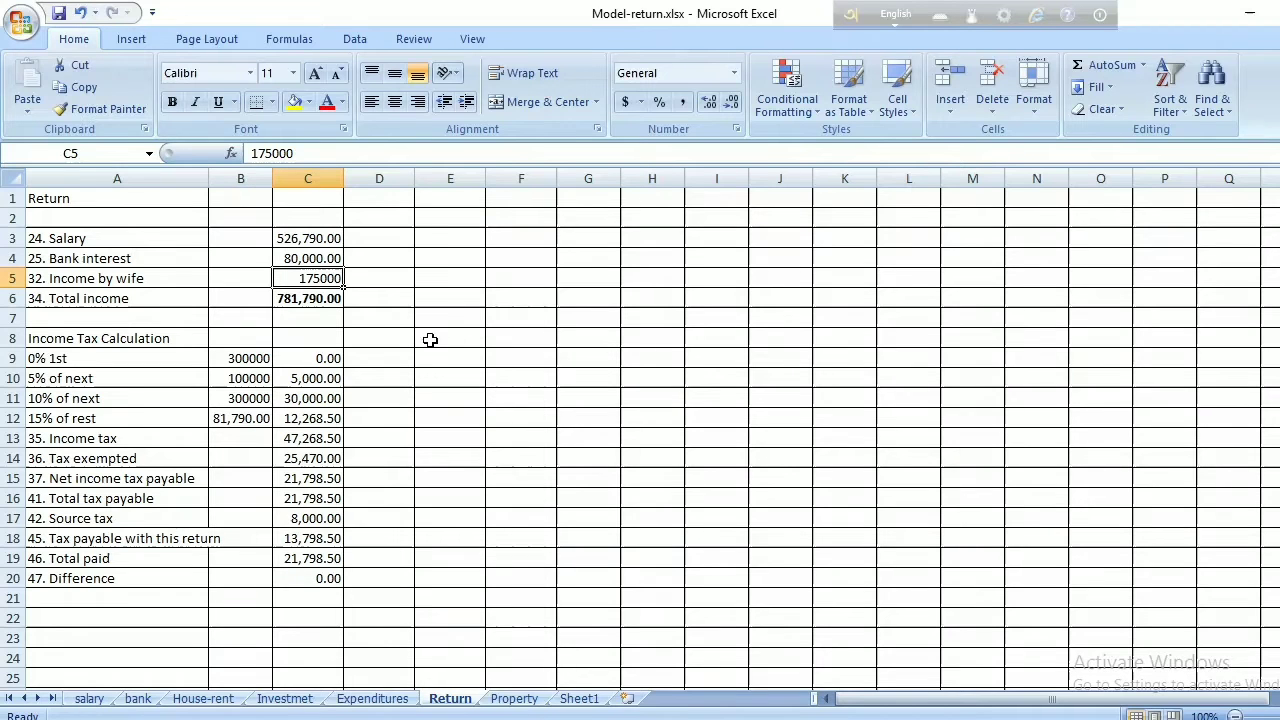
left_click(333, 299)
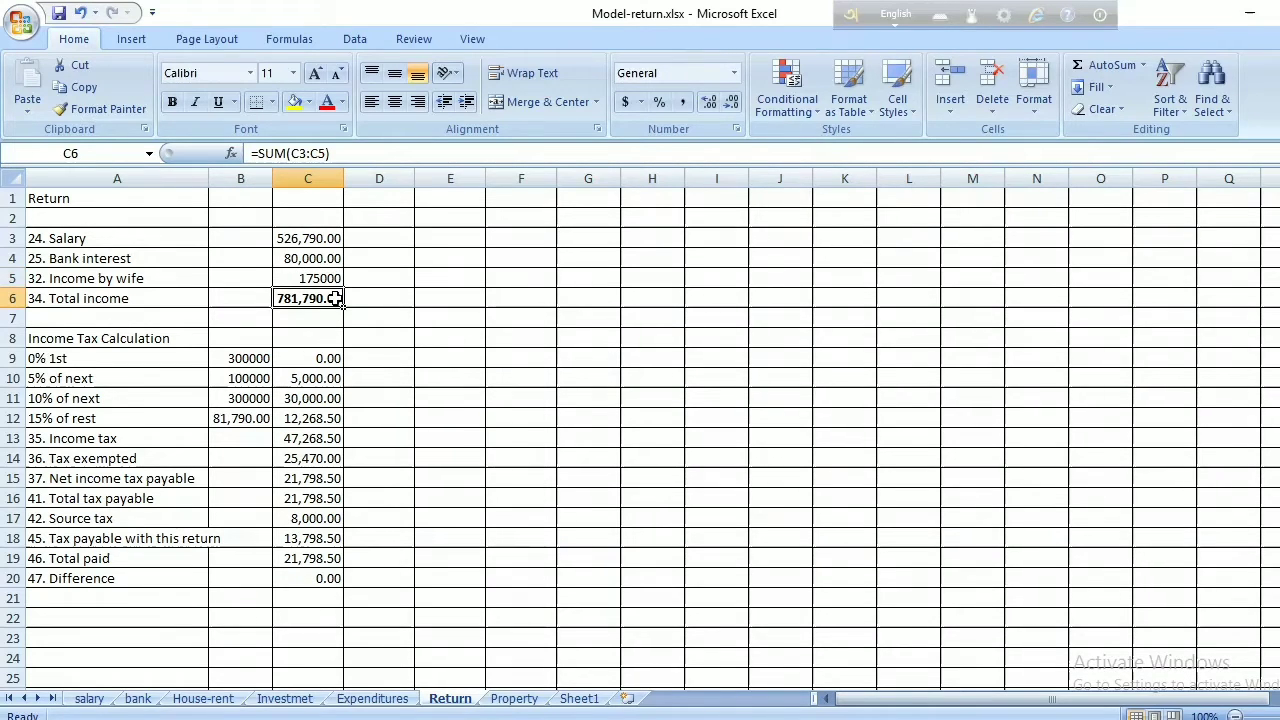
left_click_drag(333, 299, 390, 318)
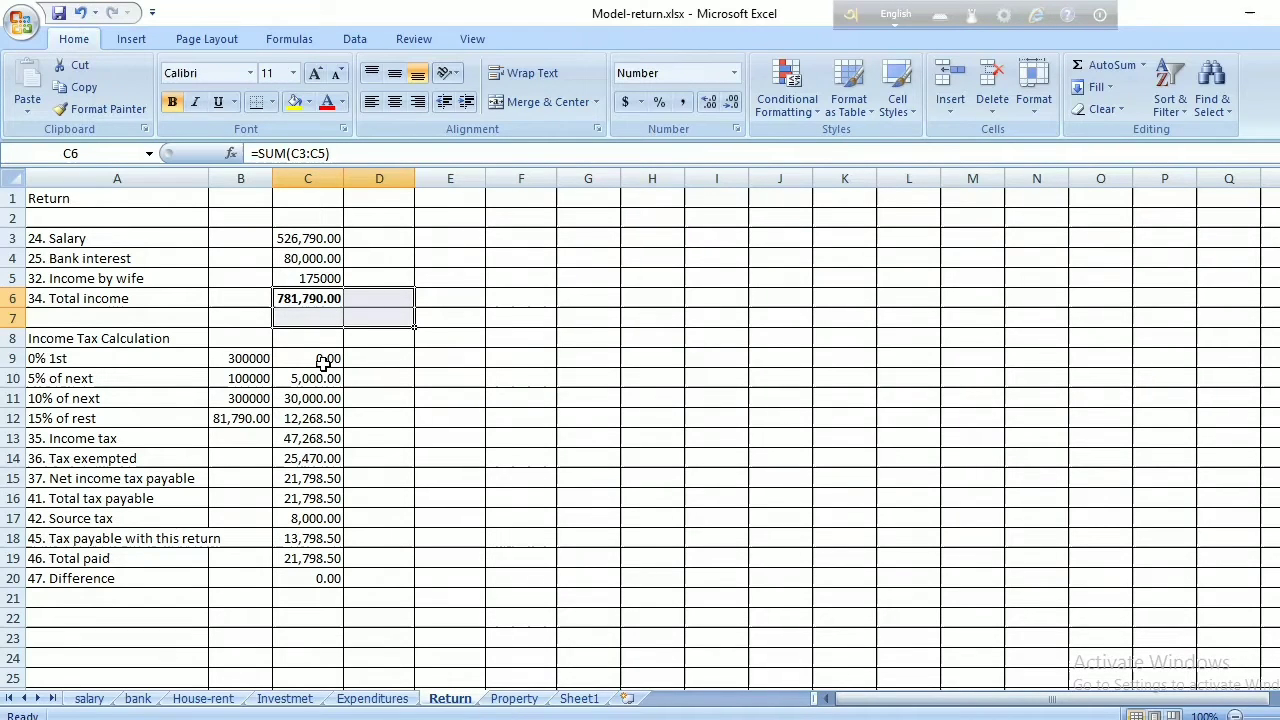
left_click(155, 339)
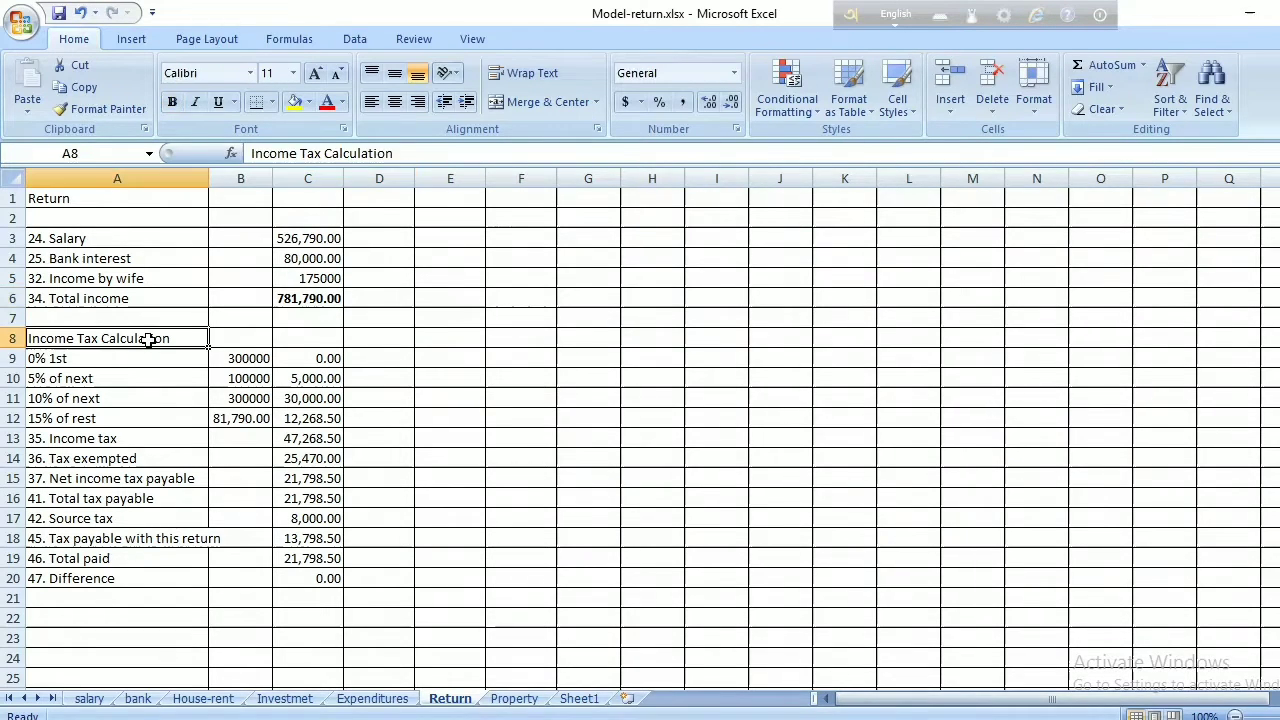
left_click(135, 357)
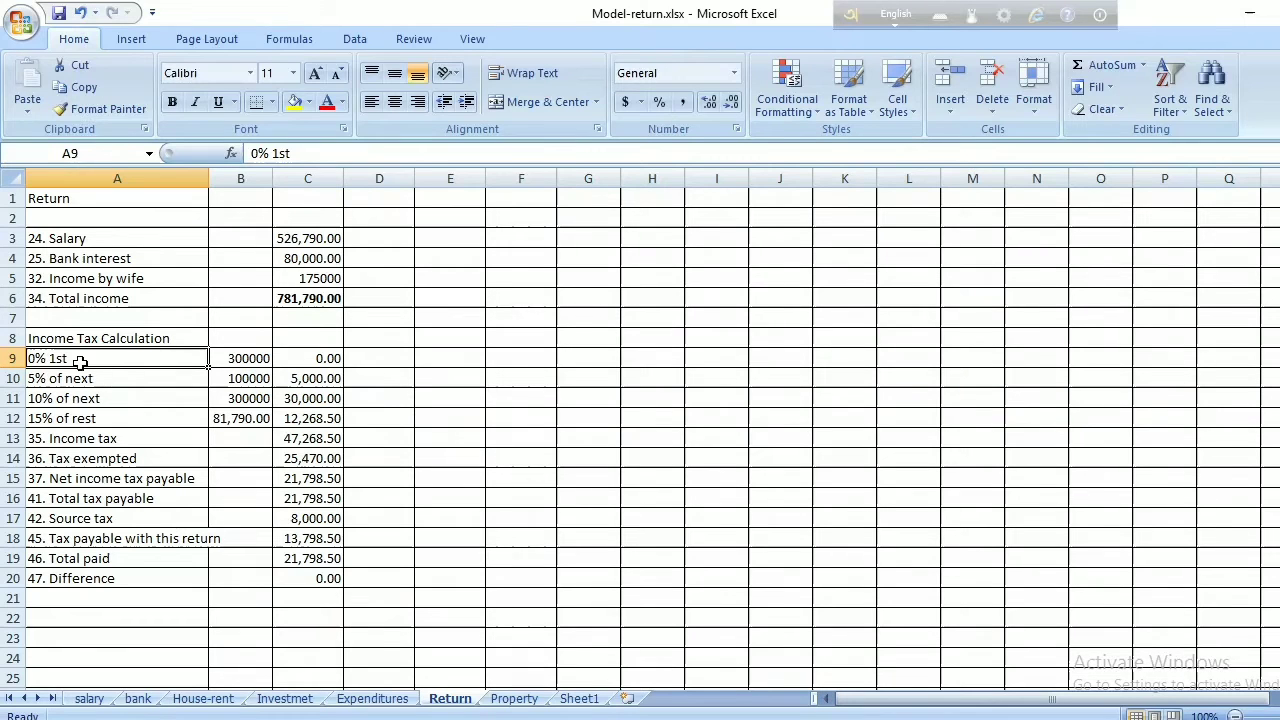
left_click(242, 360)
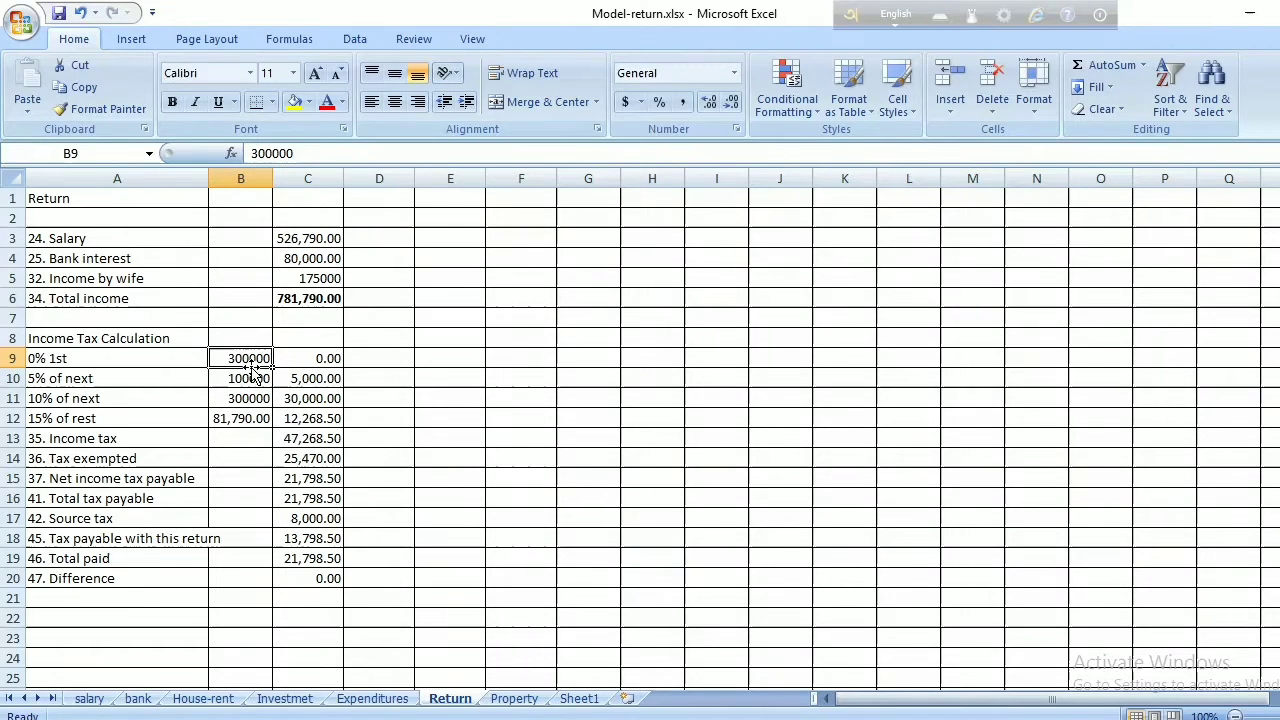
- Format column B as Number with 1000 separator and two decimals, e.g. 300,000.00
right_click(254, 176)
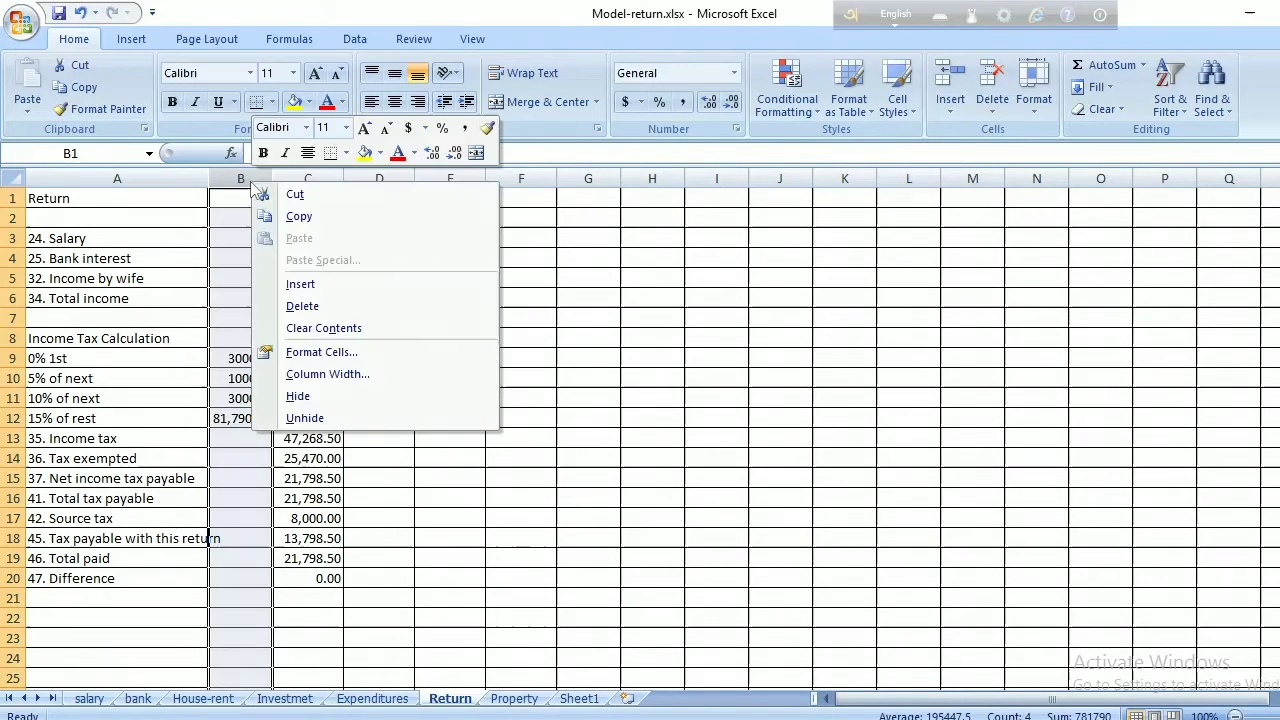
left_click(294, 351)
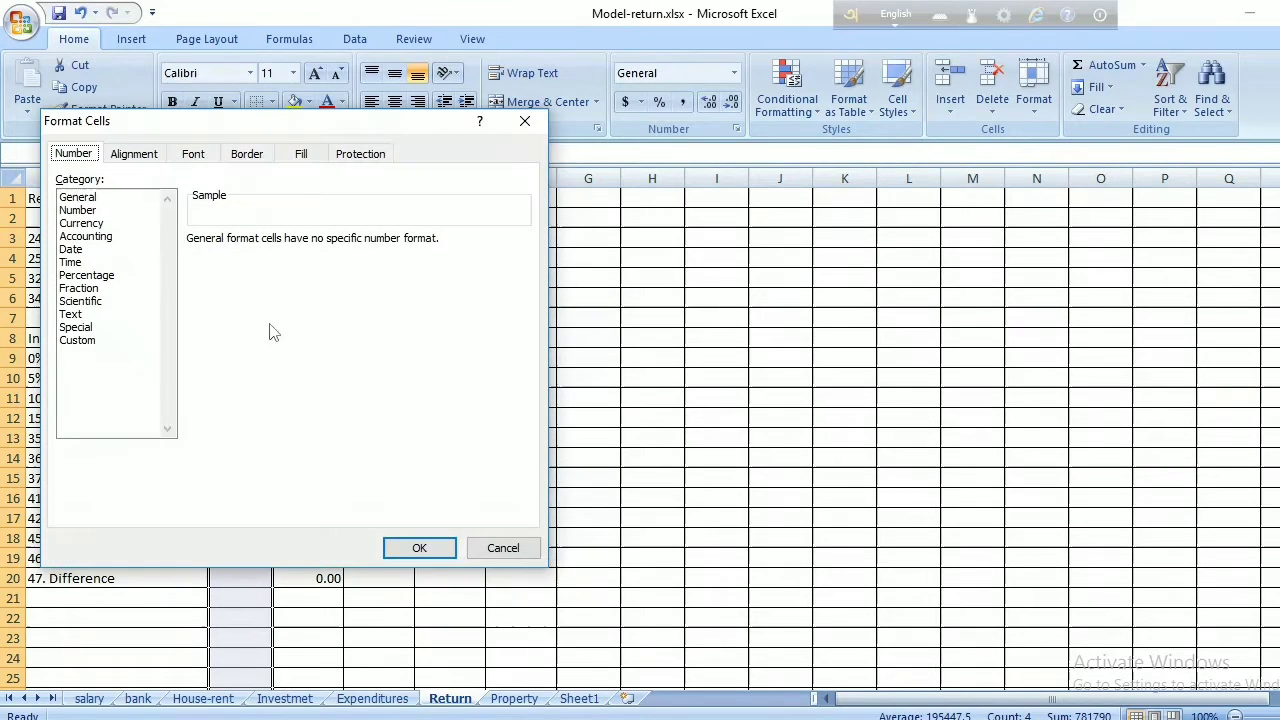
left_click(78, 210)
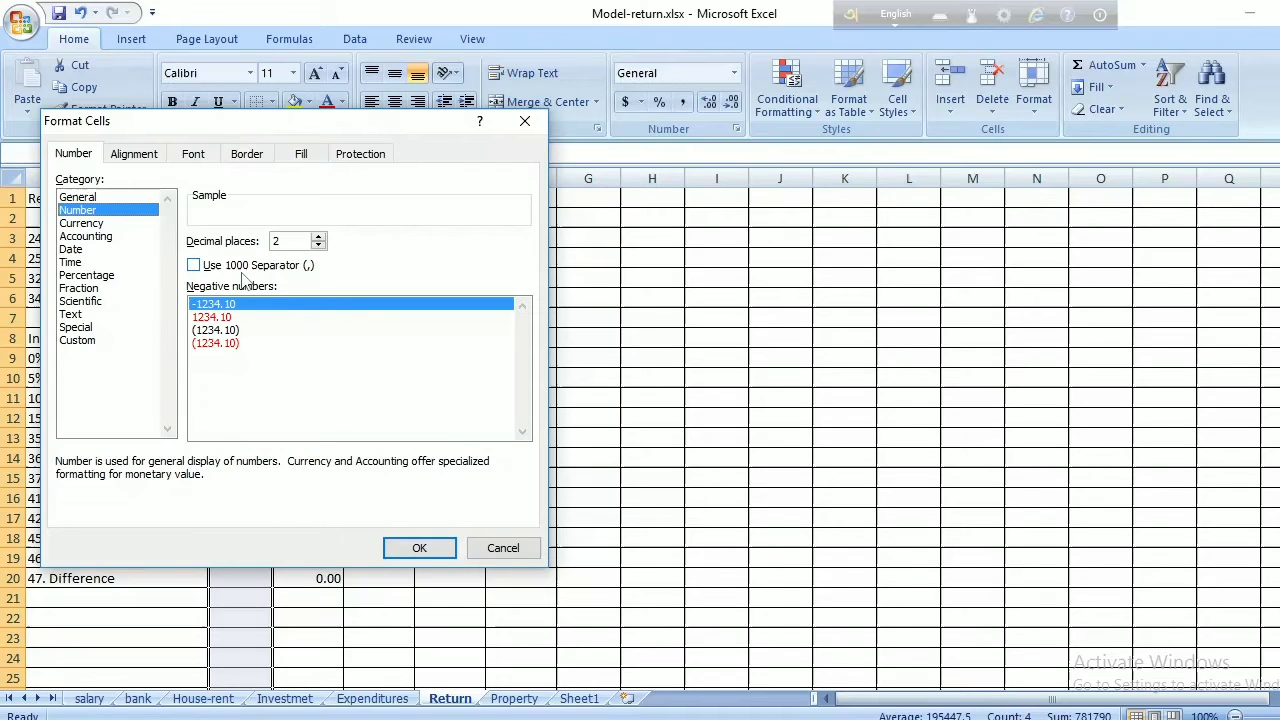
left_click(194, 266)
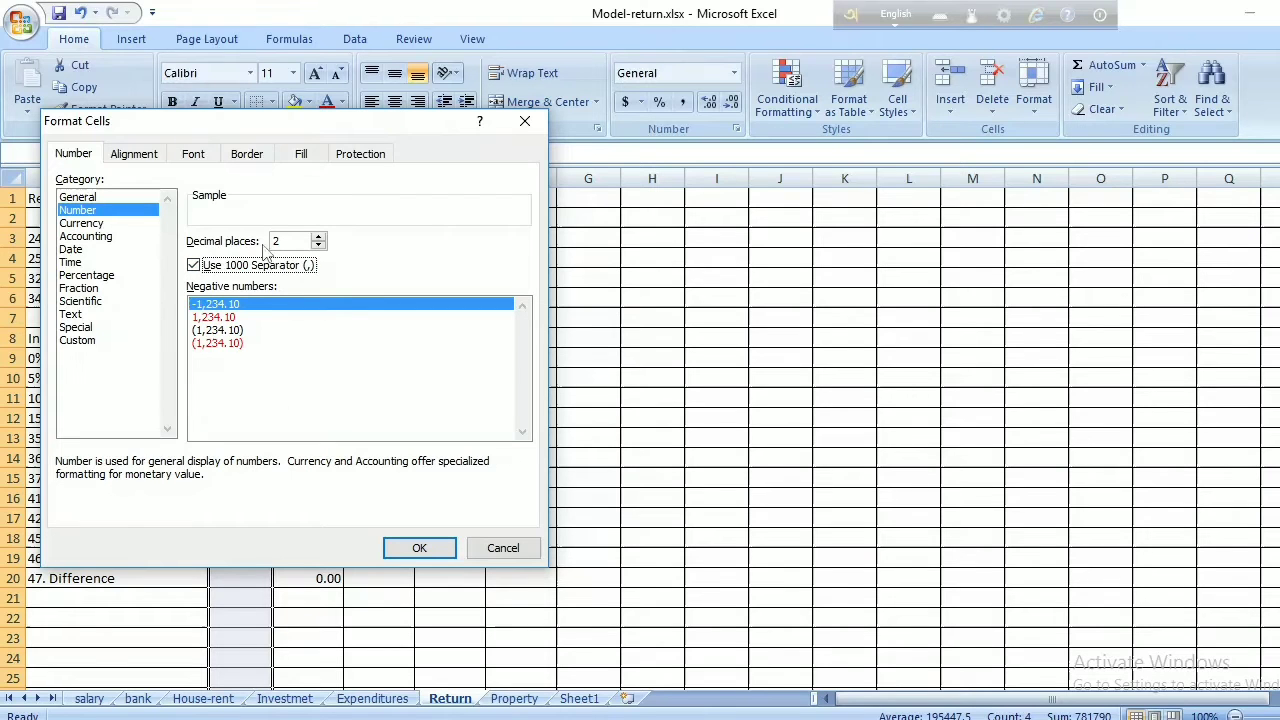
left_click(418, 547)
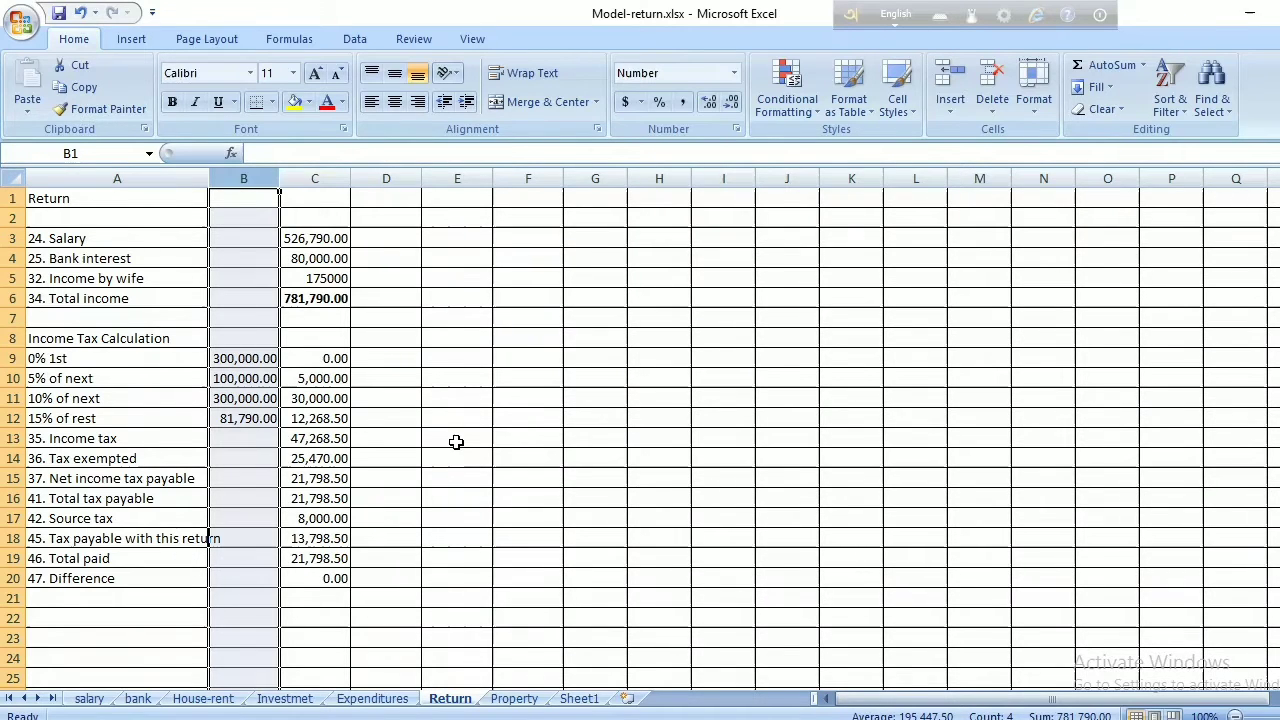
- Inspect the slab amounts and tax formulas in B9, C9 and B10
left_click(246, 364)
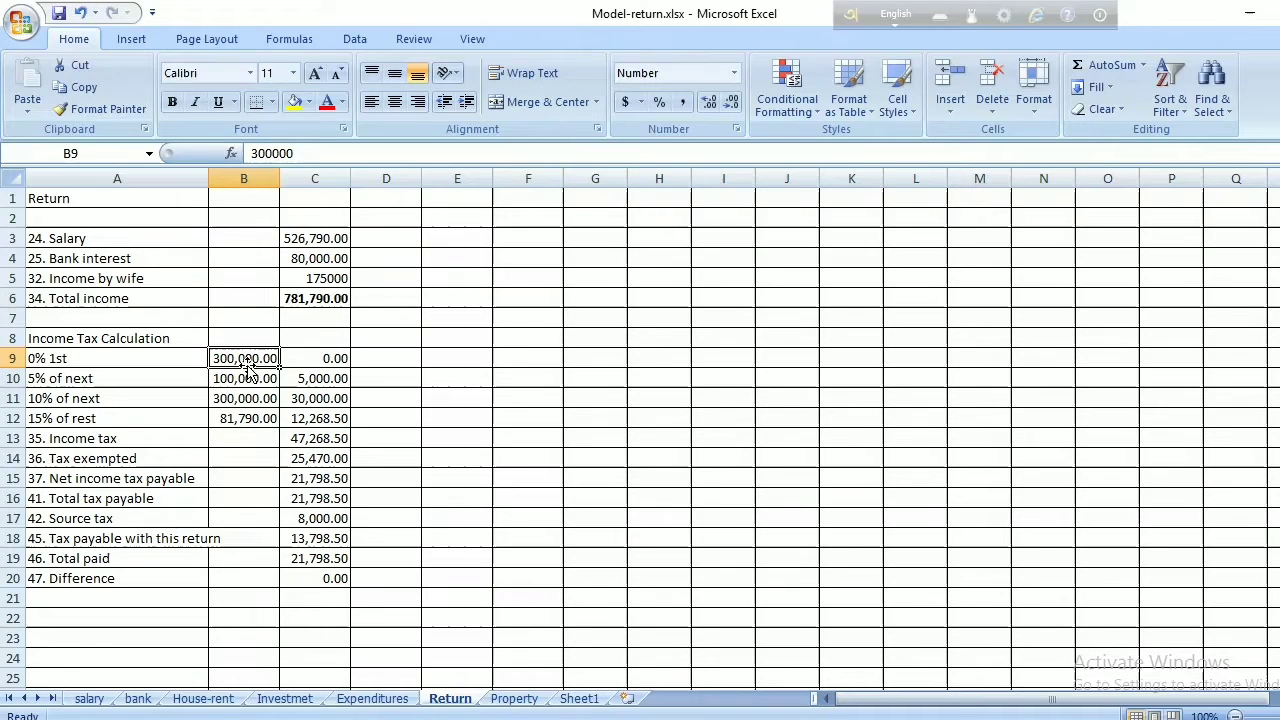
left_click(303, 358)
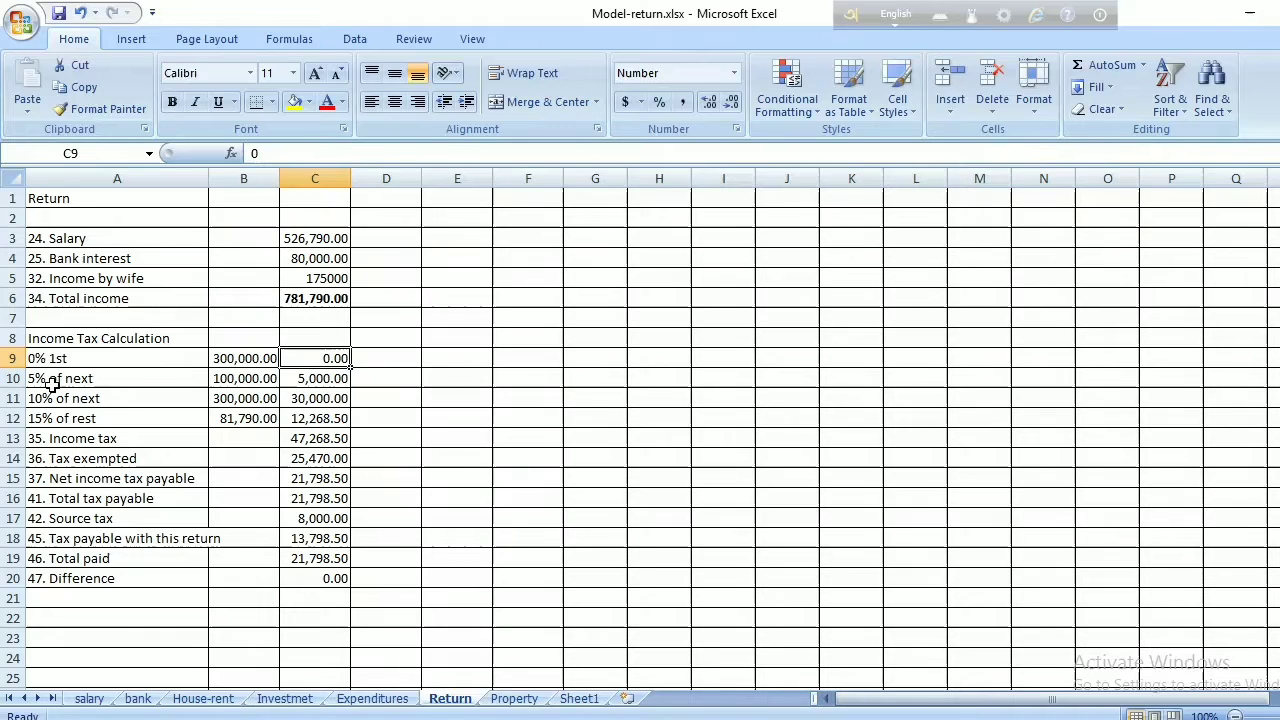
left_click(247, 380)
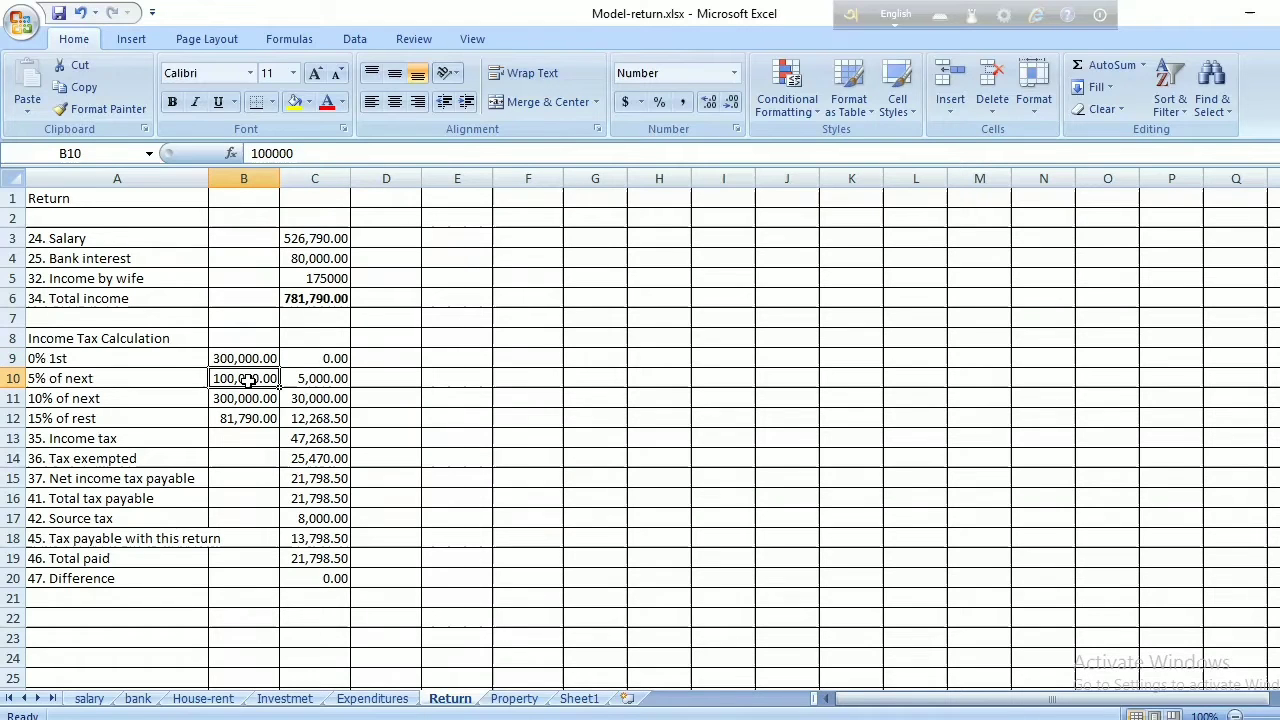
- Enter =B10*0.05 in C10 so the 5% slab tax is 5,000.00
left_click(305, 379)
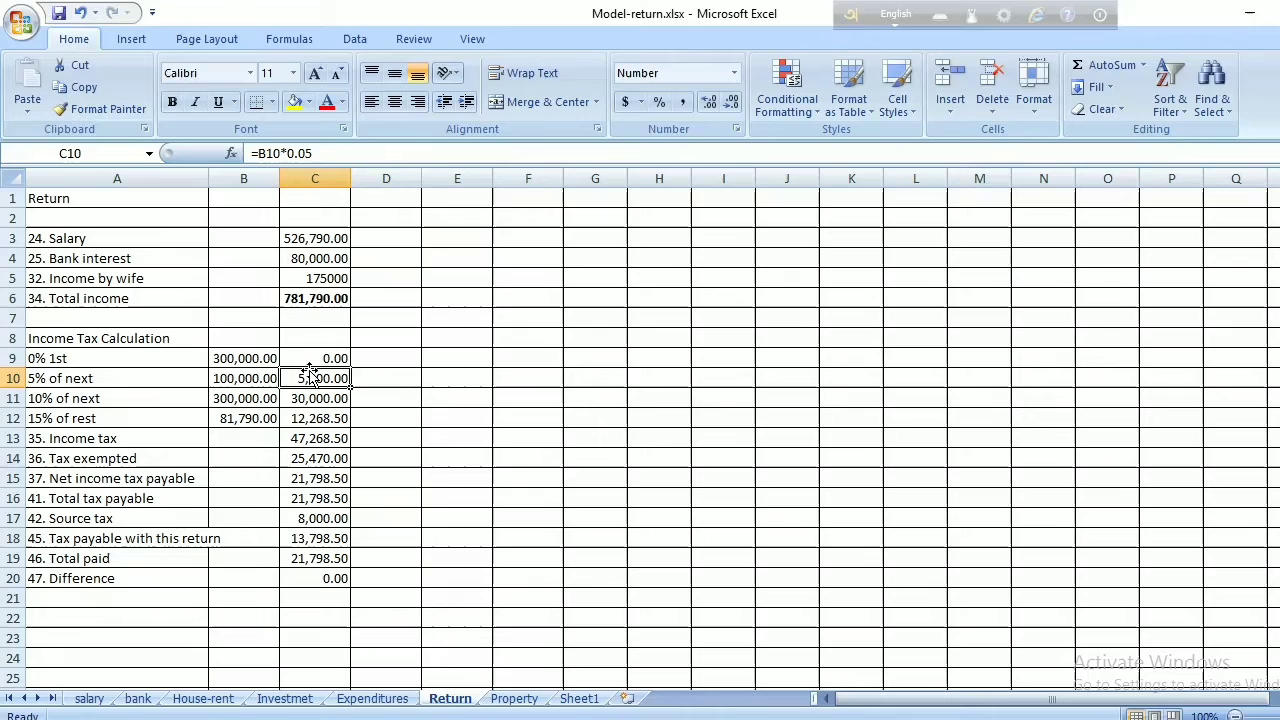
type("=")
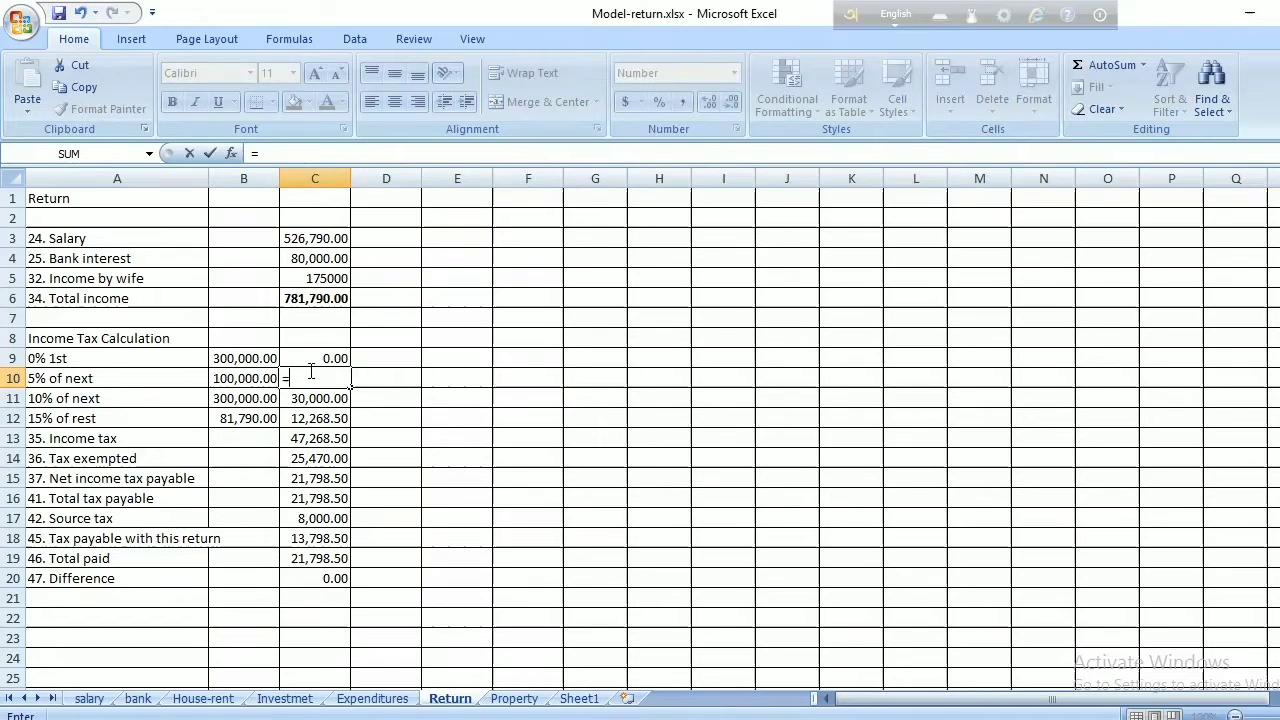
left_click(243, 378)
type("*0.05")
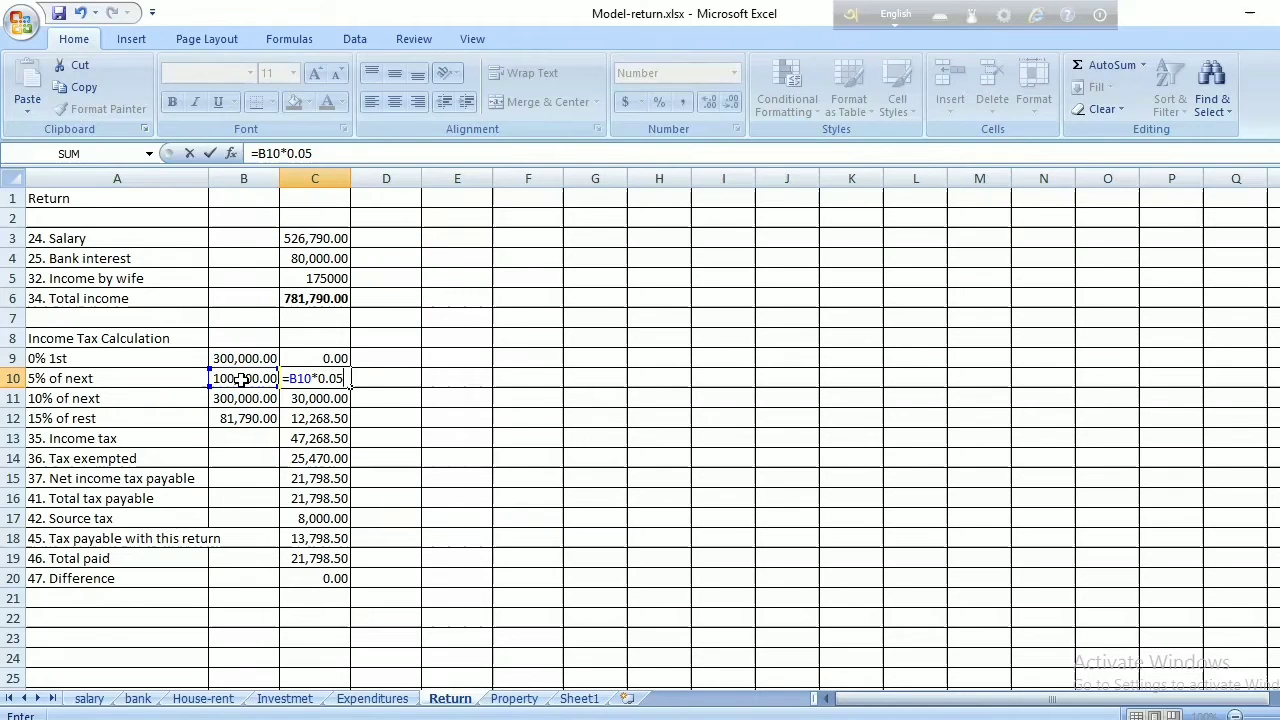
key("Return")
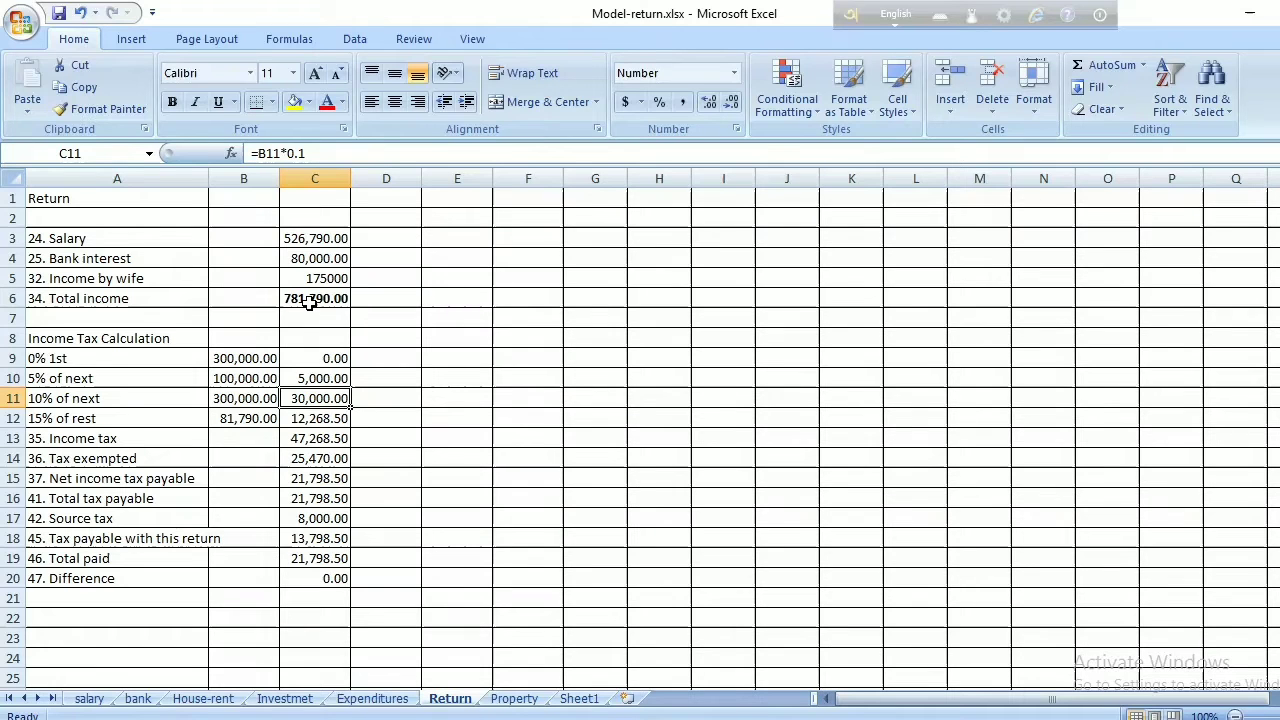
- Start a =C6-C10-B11 formula in B12, then delete it, leaving B12 empty
left_click(254, 419)
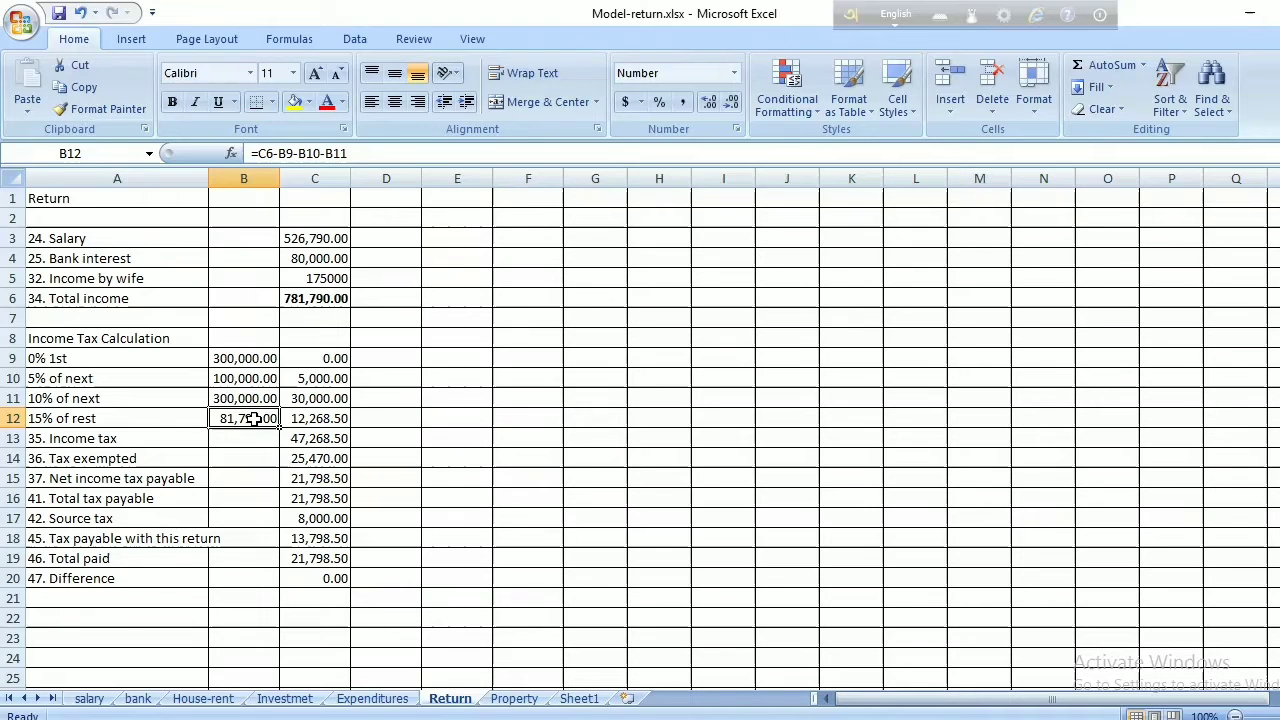
type("=")
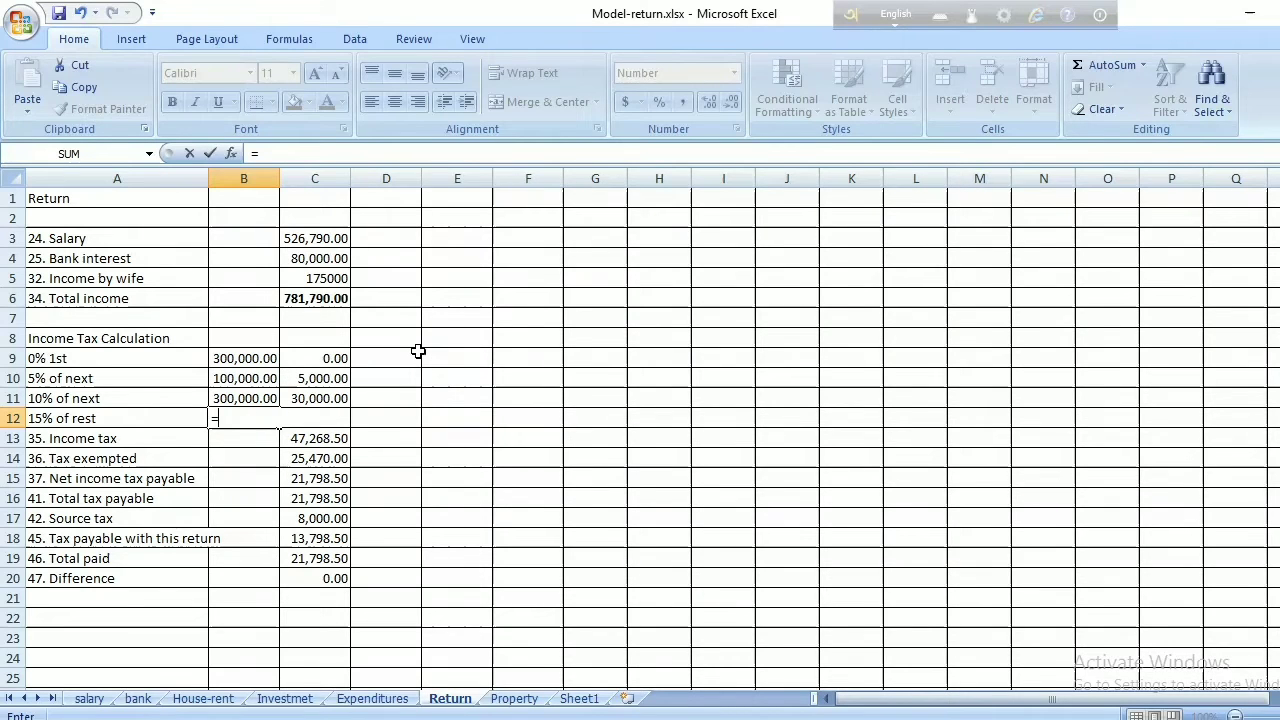
left_click(316, 298)
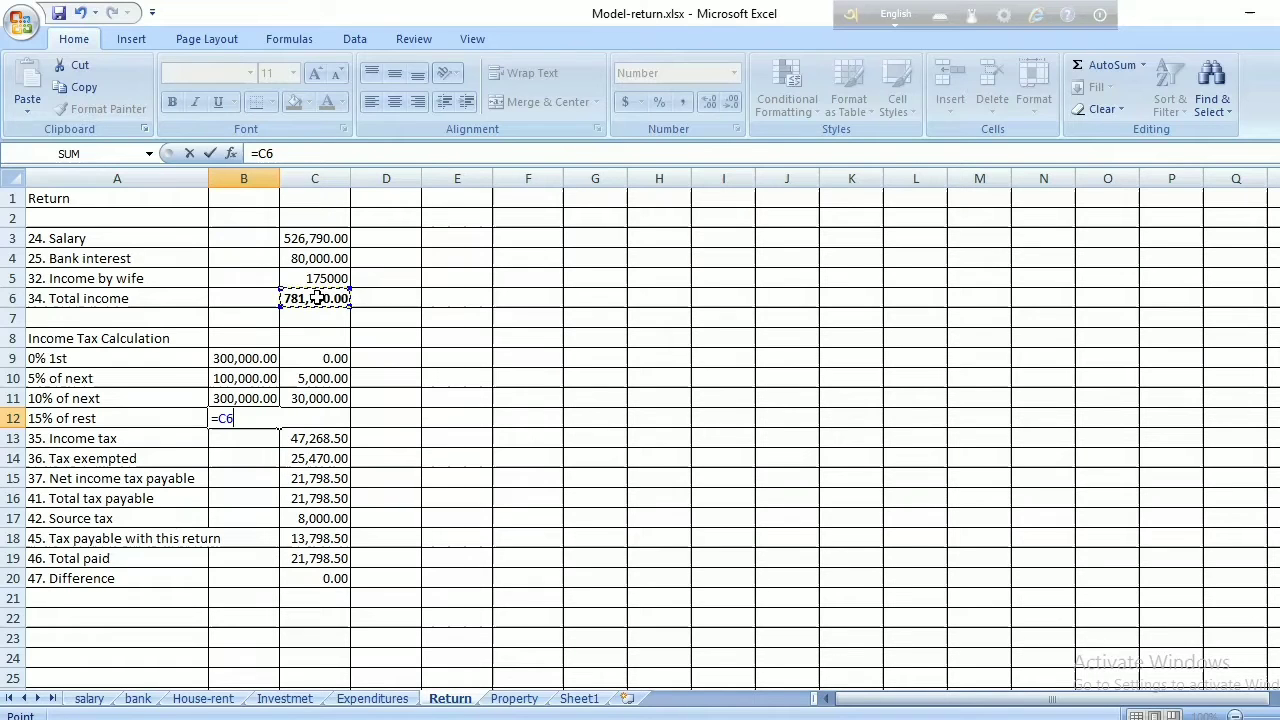
type("-")
left_click(313, 379)
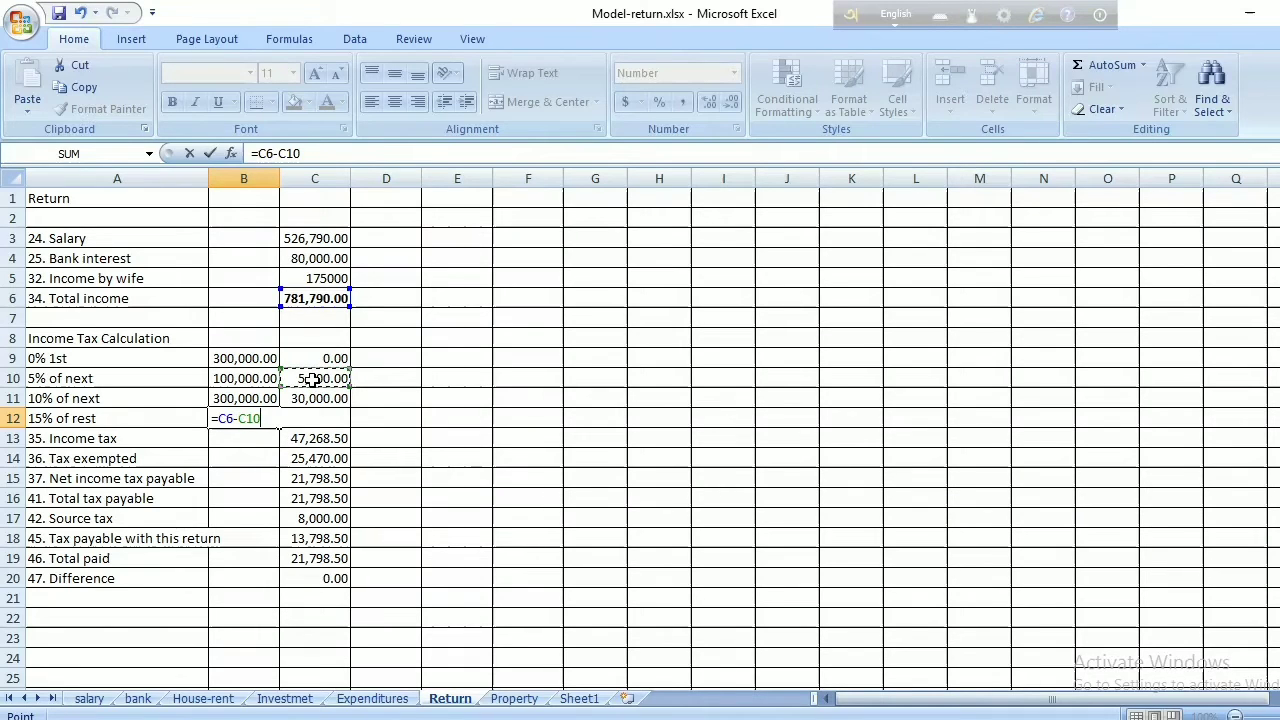
type("-")
left_click(313, 399)
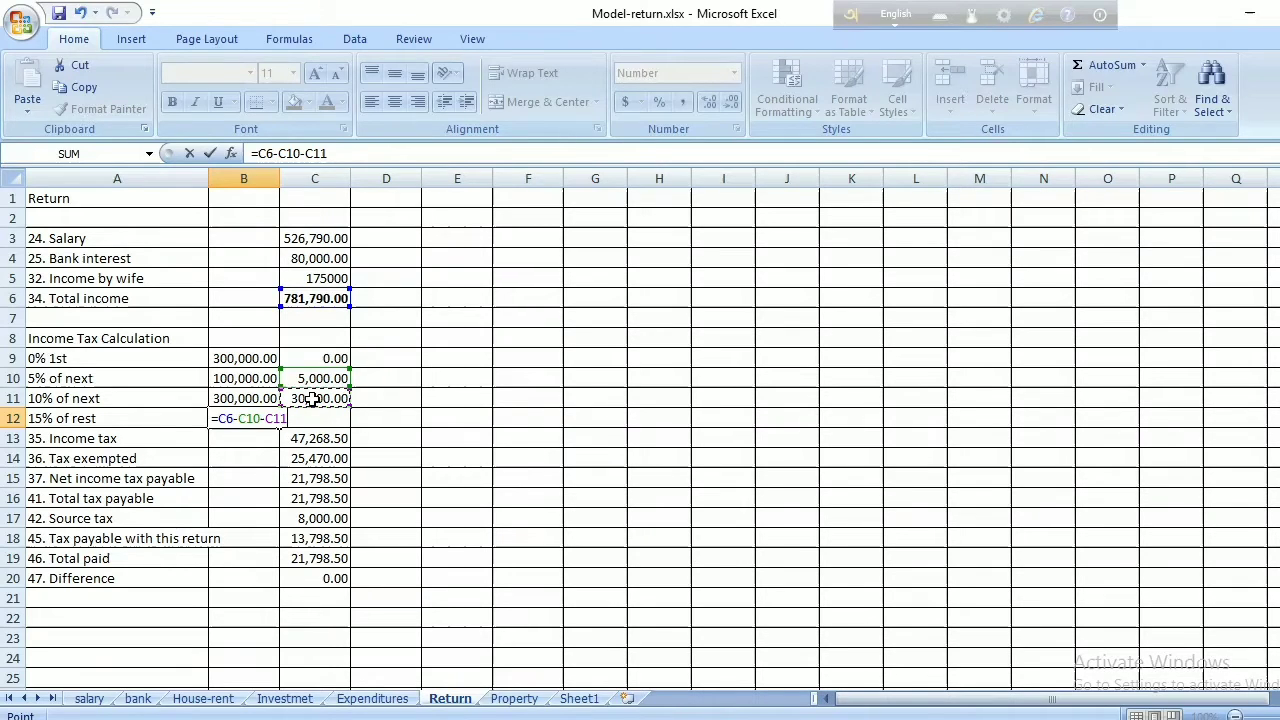
left_click(250, 398)
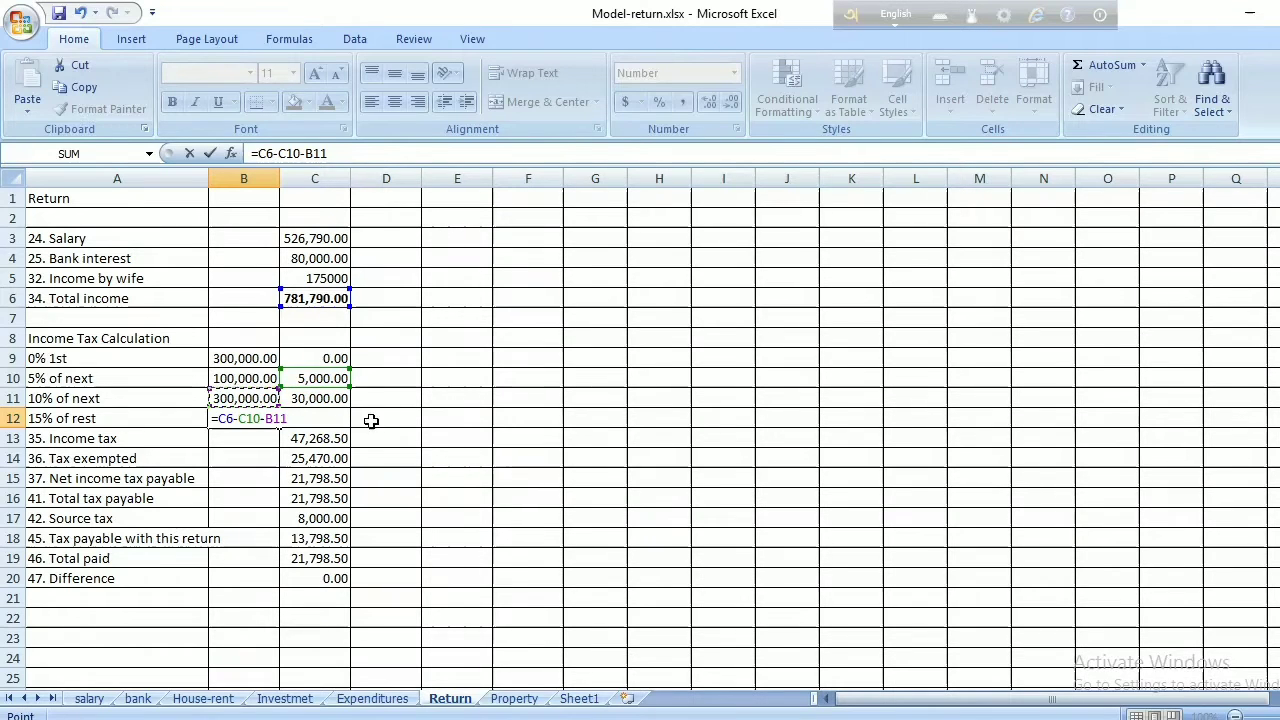
left_click(375, 157)
key("BackSpace")
key("BackSpace")
key("BackSpace")
key("BackSpace")
key("BackSpace")
key("BackSpace")
key("BackSpace")
key("BackSpace")
key("BackSpace")
key("BackSpace")
key("BackSpace")
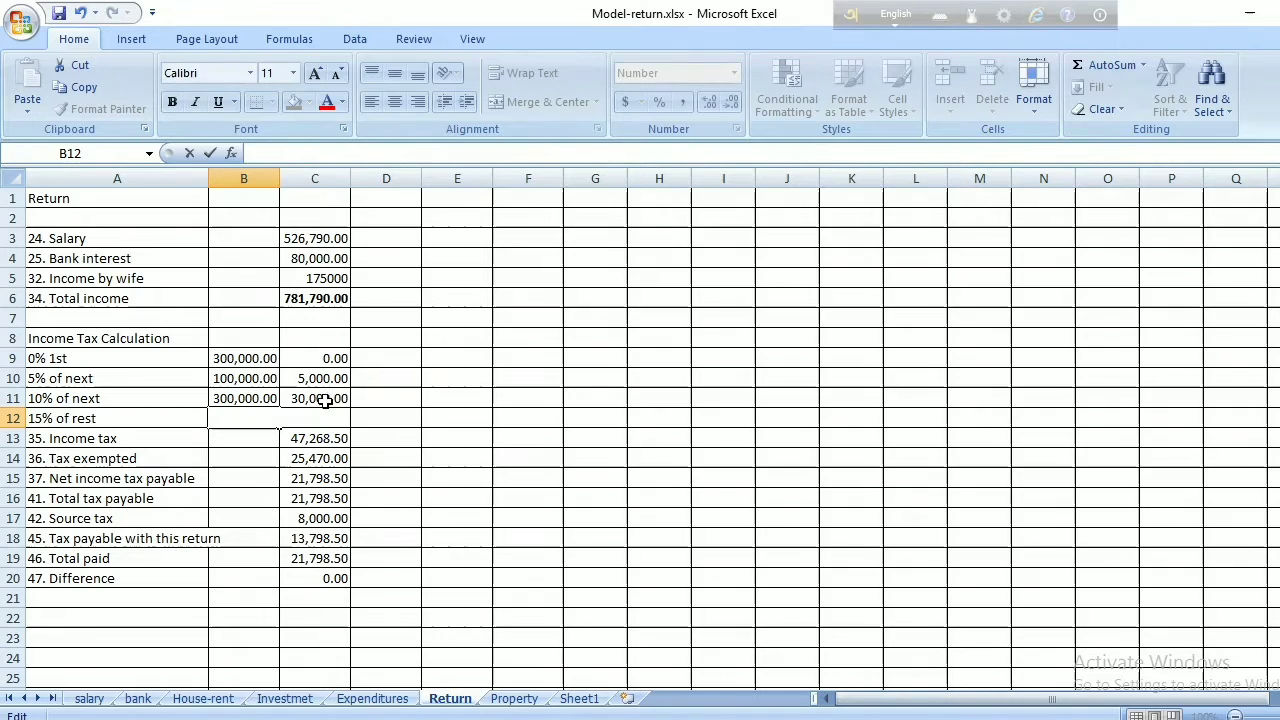
- Enter =C6-B9-B10-B11 in B12, giving 81,790.00 for the 15% slab
left_click(440, 403)
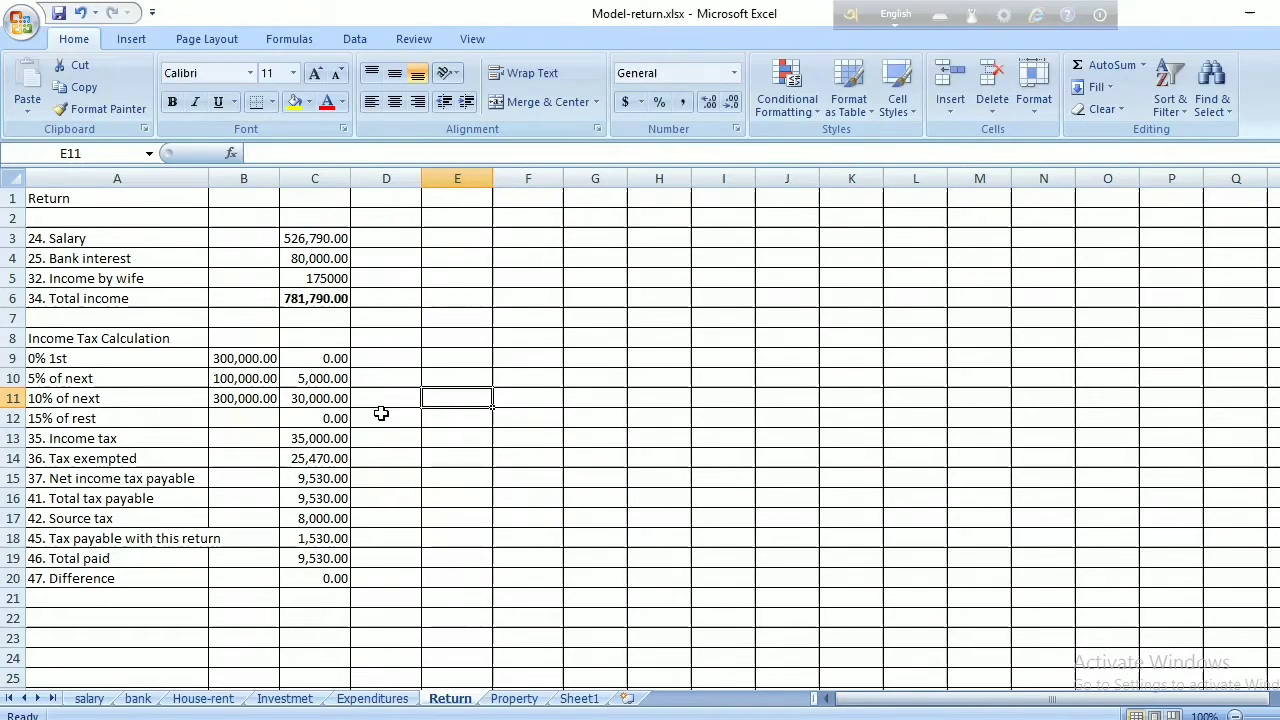
left_click(257, 415)
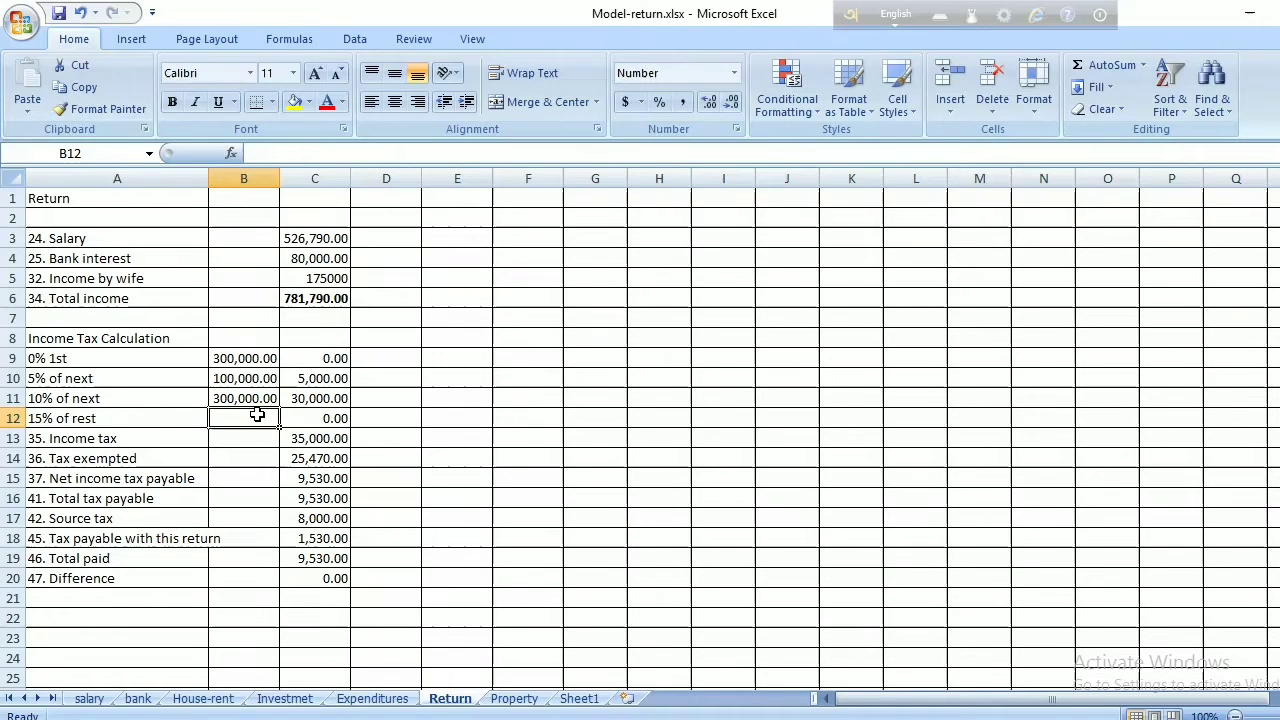
type("=")
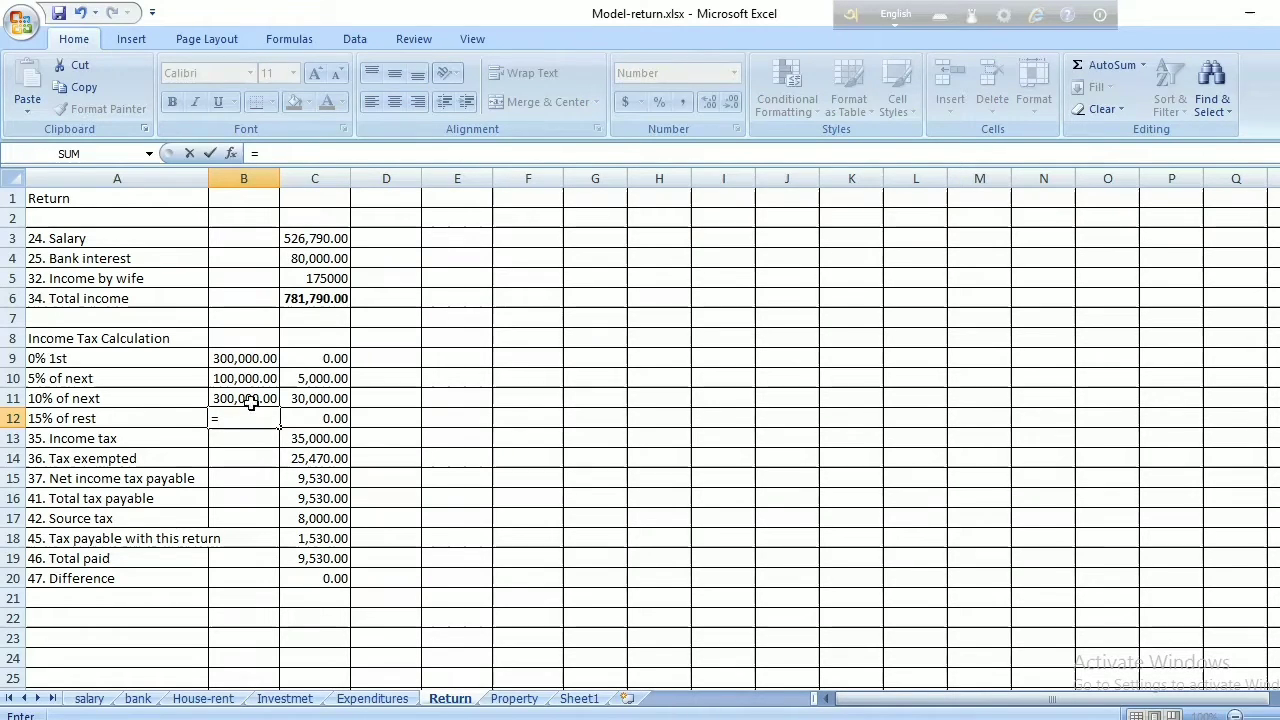
left_click(305, 302)
type("-")
left_click(250, 357)
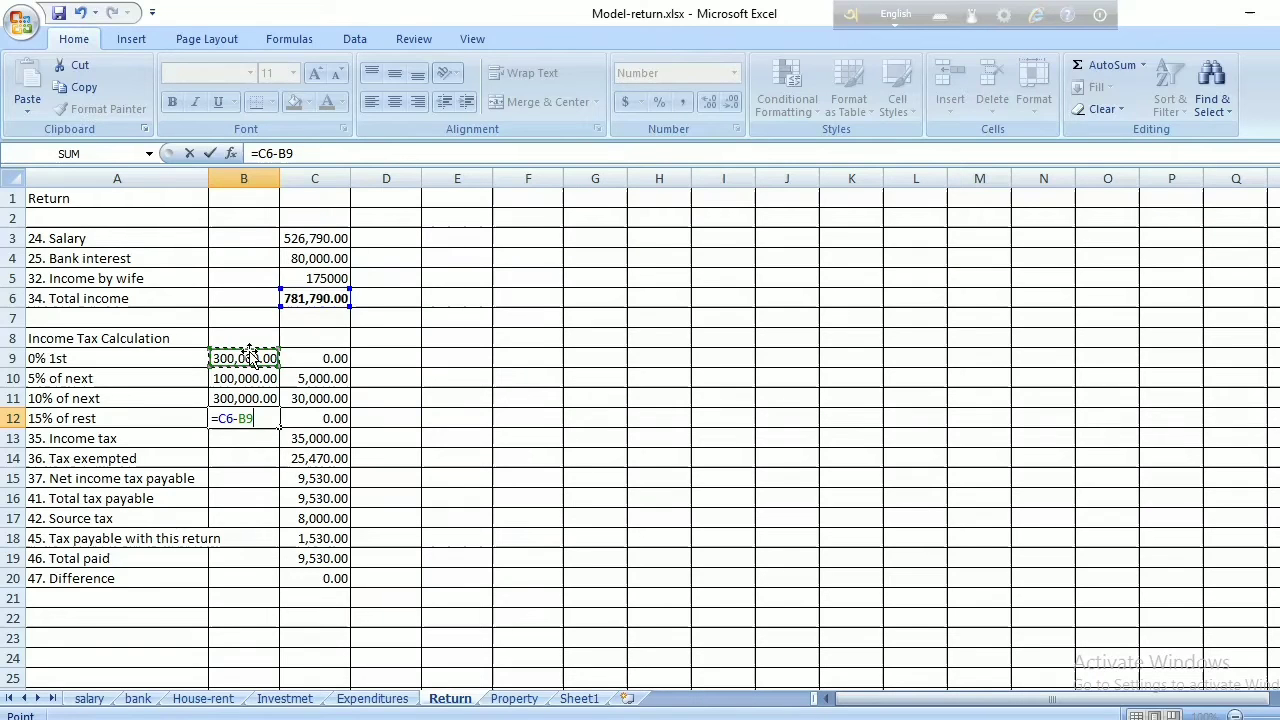
type("-")
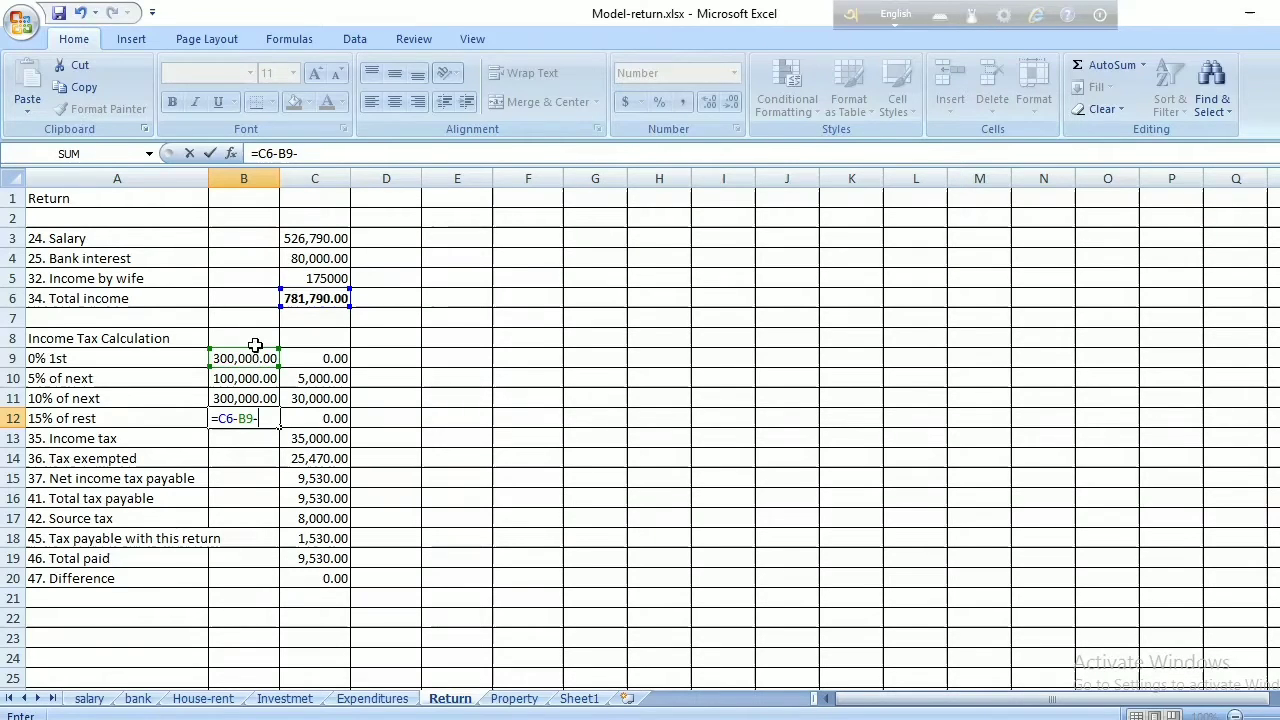
left_click(241, 376)
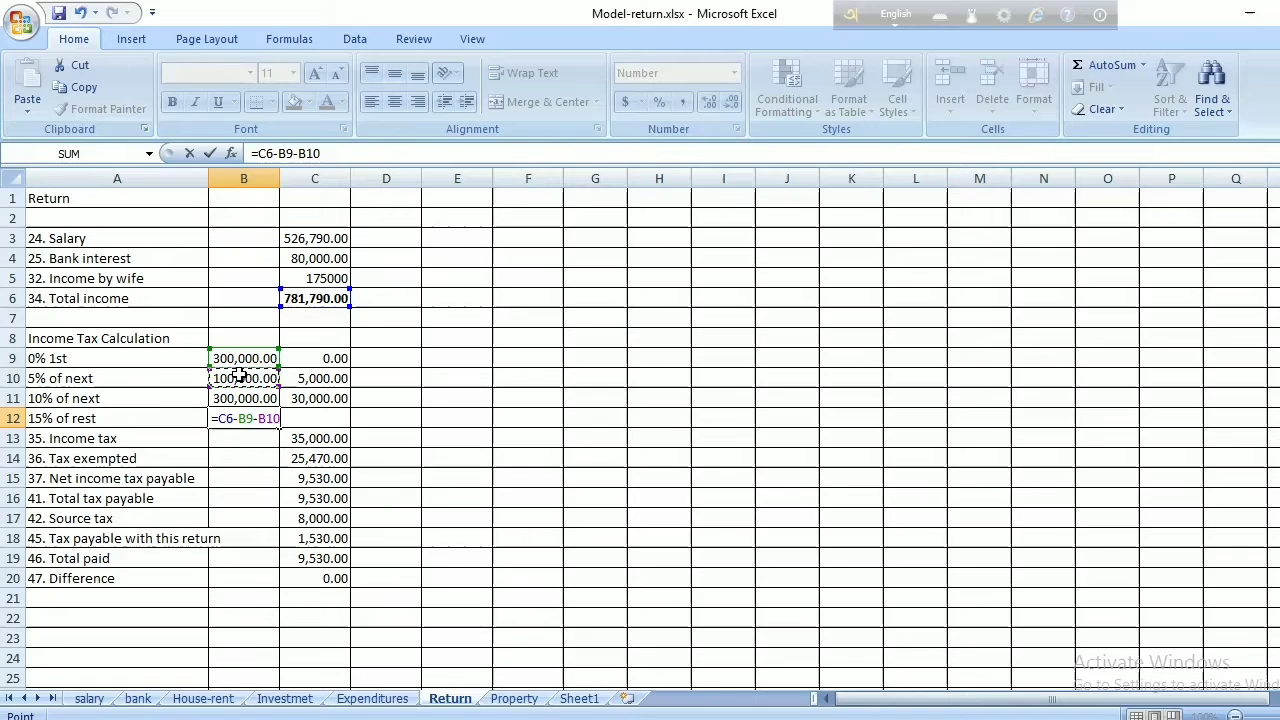
type("-")
left_click(241, 398)
key("Return")
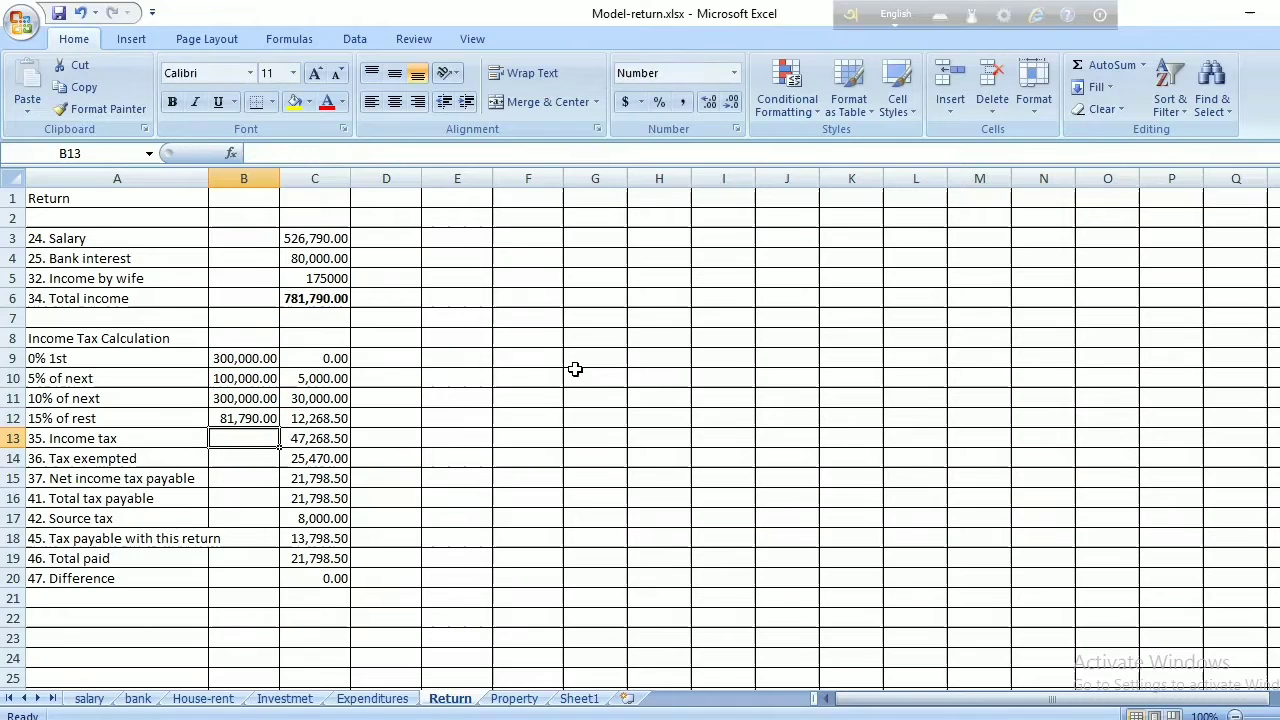
left_click(300, 419)
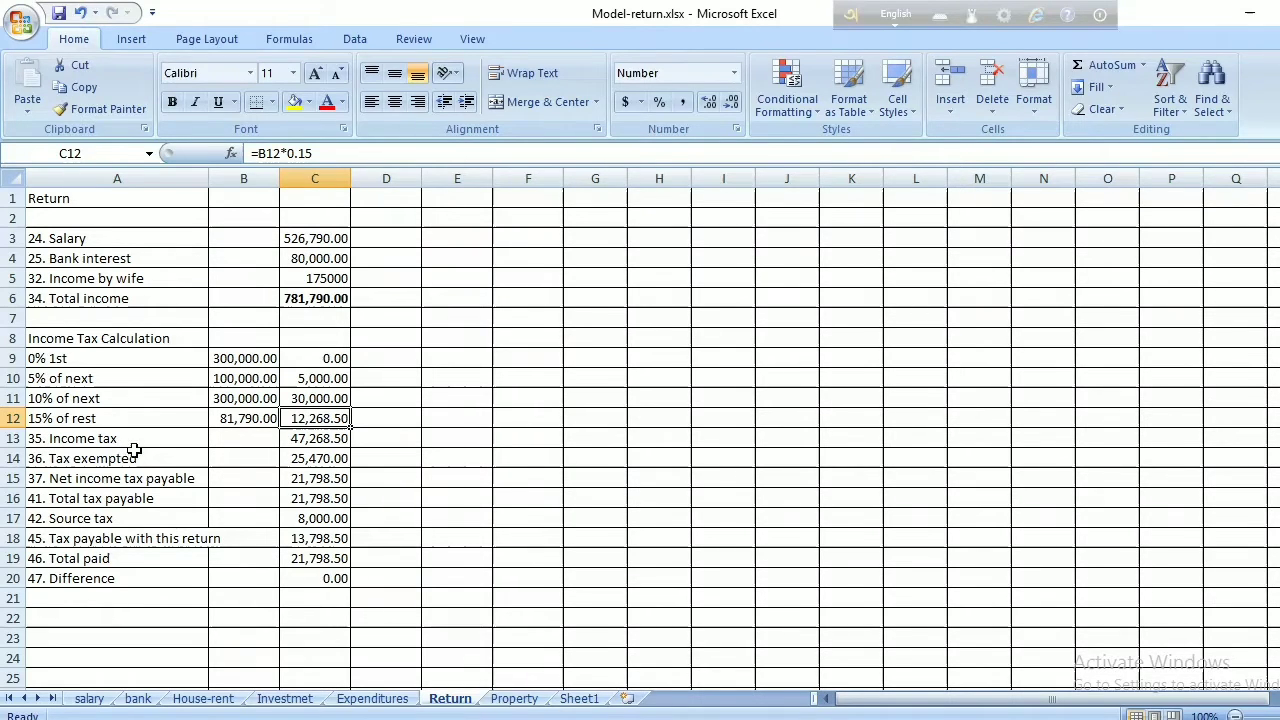
- Review the formulas in B13, C13 and C14, then begin a new formula in C14
left_click(250, 438)
left_click(310, 438)
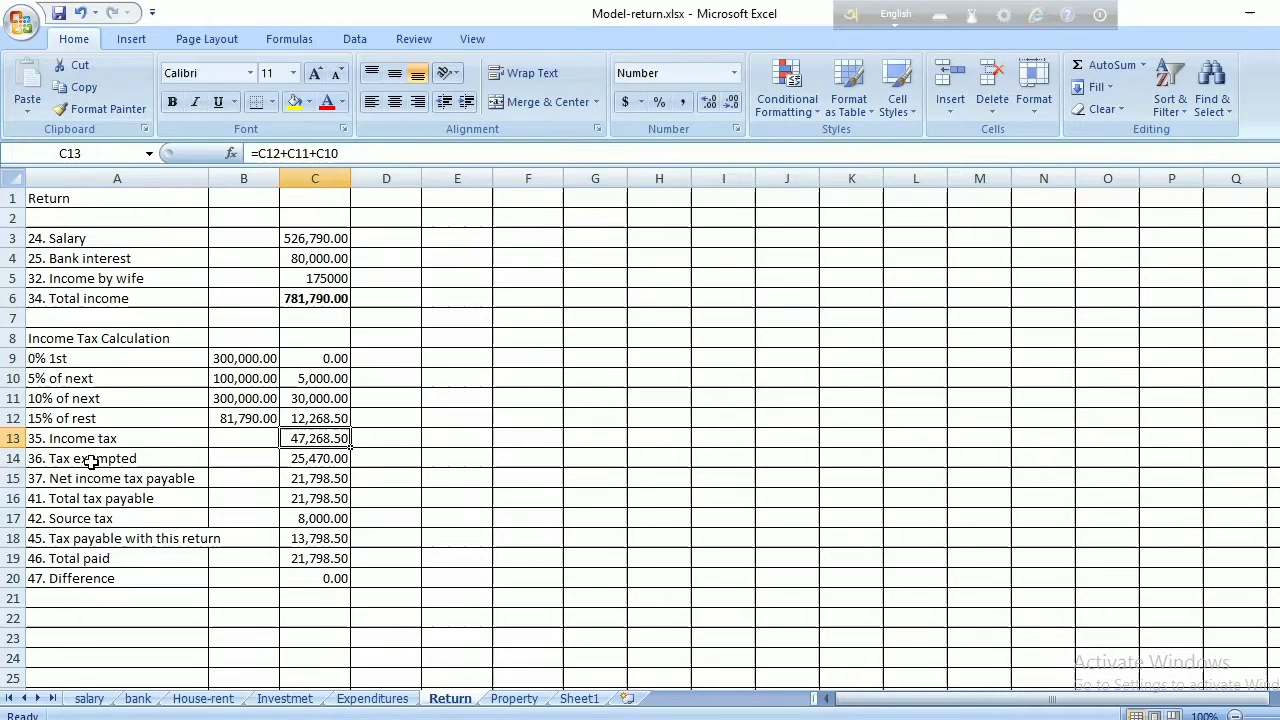
left_click(307, 459)
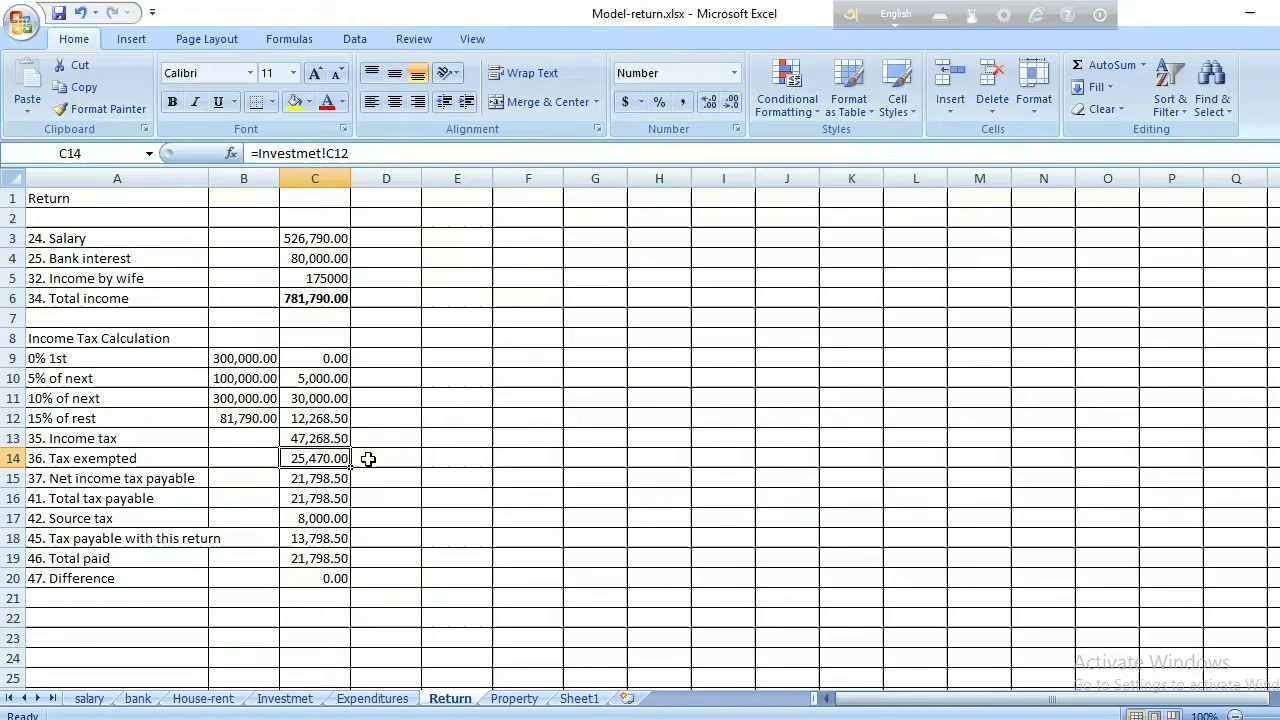
type("=")
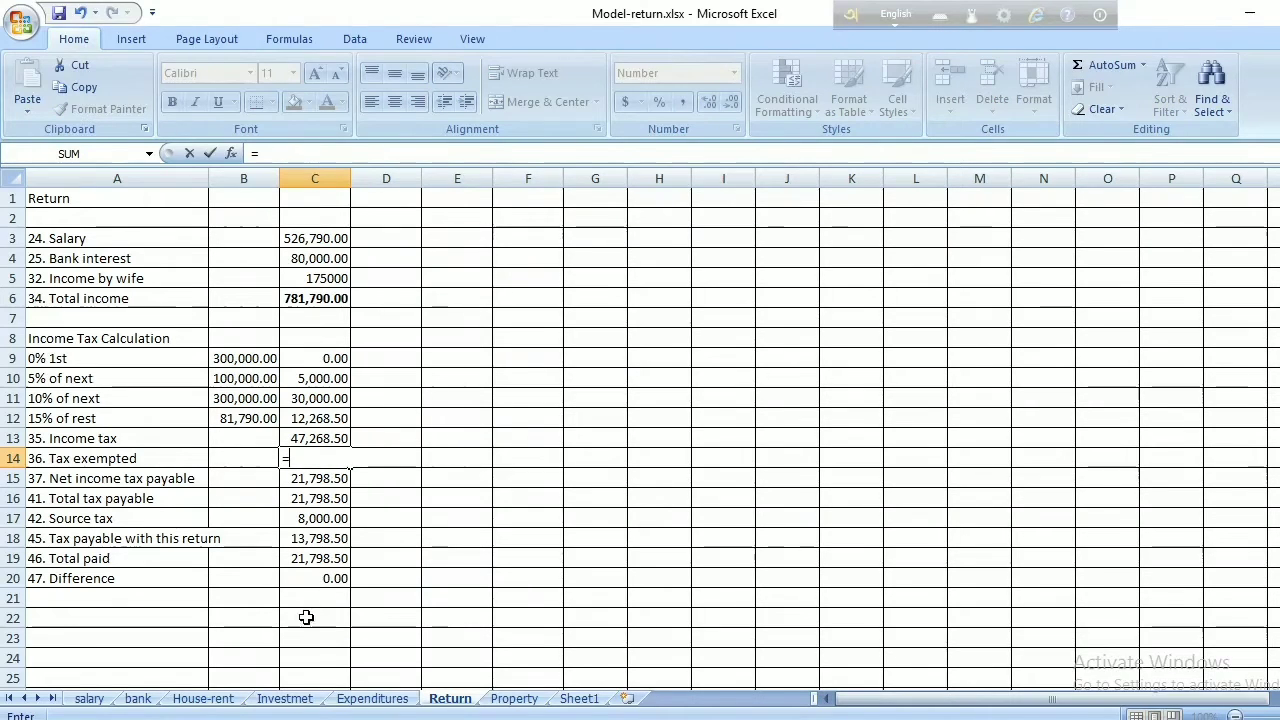
- Complete C14 as =Investmet!C12 so Tax exempted shows 25,470.00
left_click(285, 698)
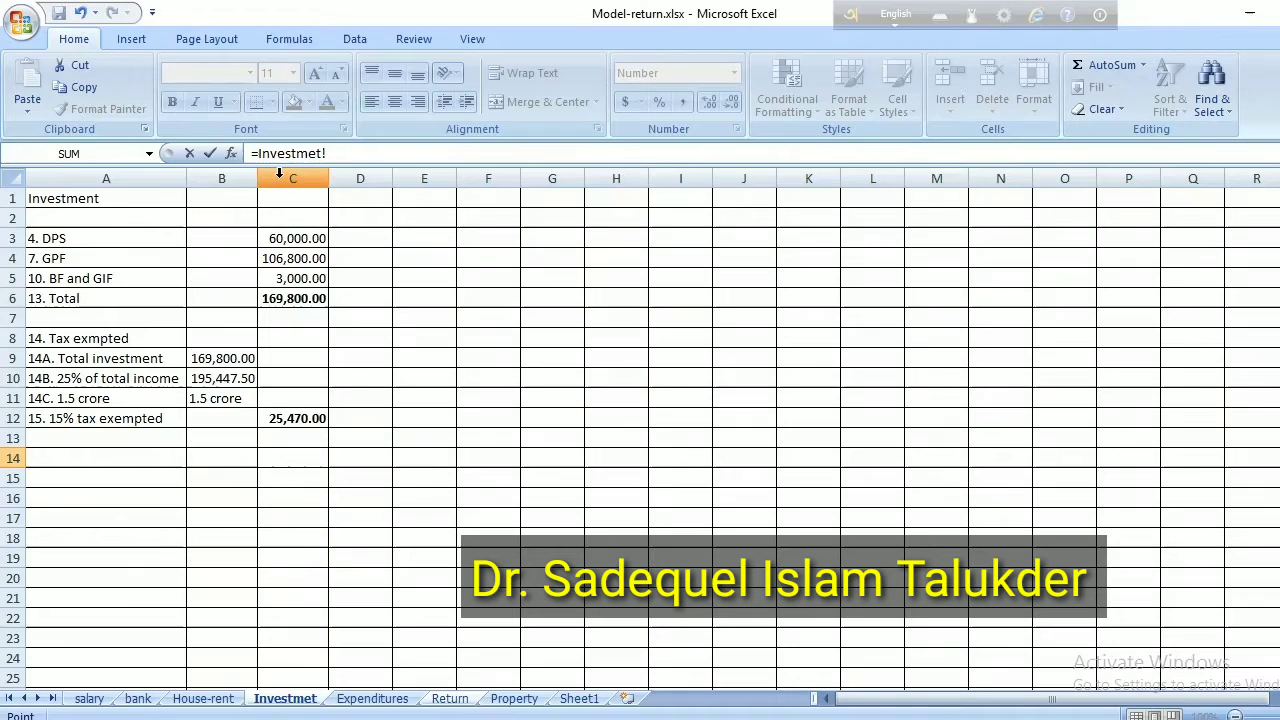
left_click(297, 420)
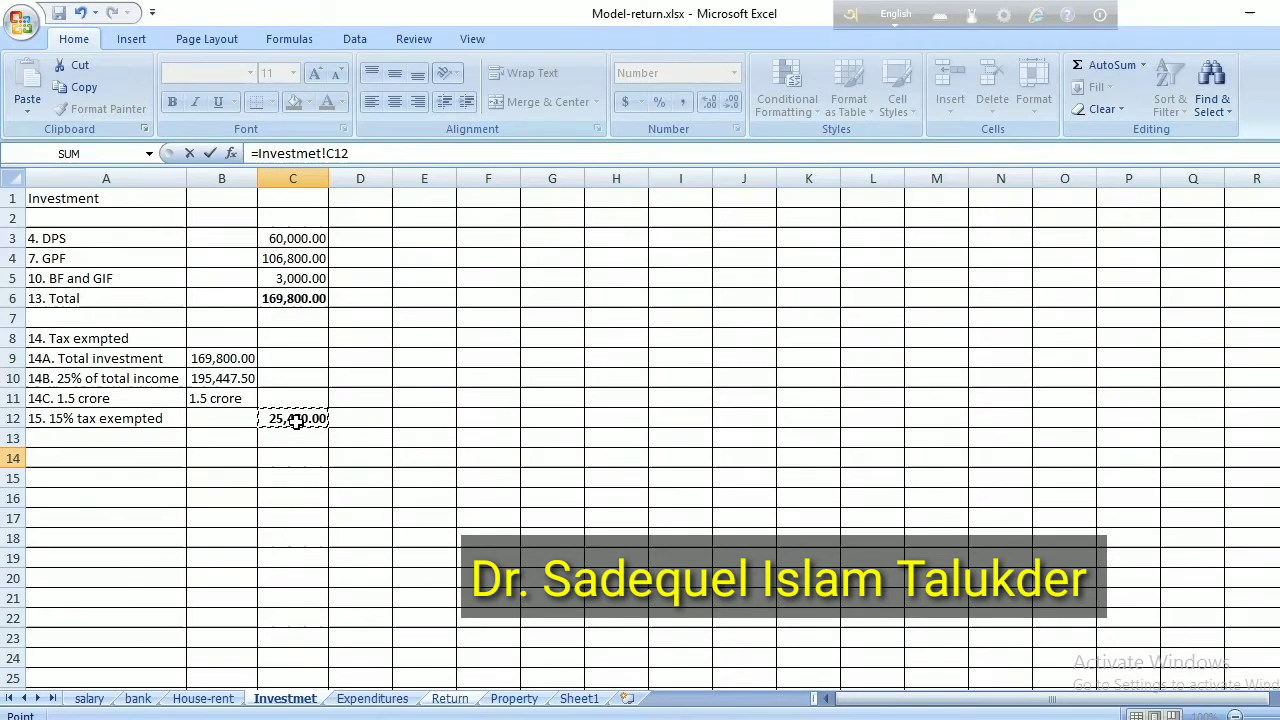
key("Return")
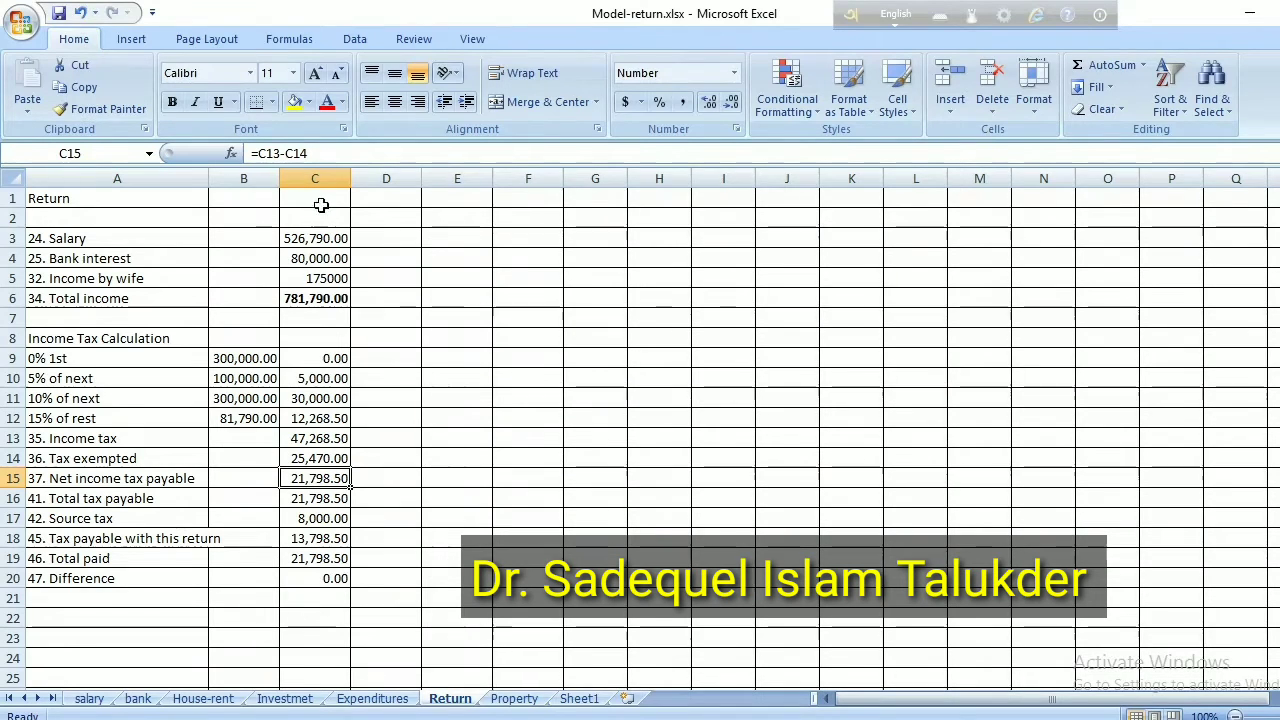
- Set C16 to =C15 so total tax payable shows 21,798.50
left_click(320, 500)
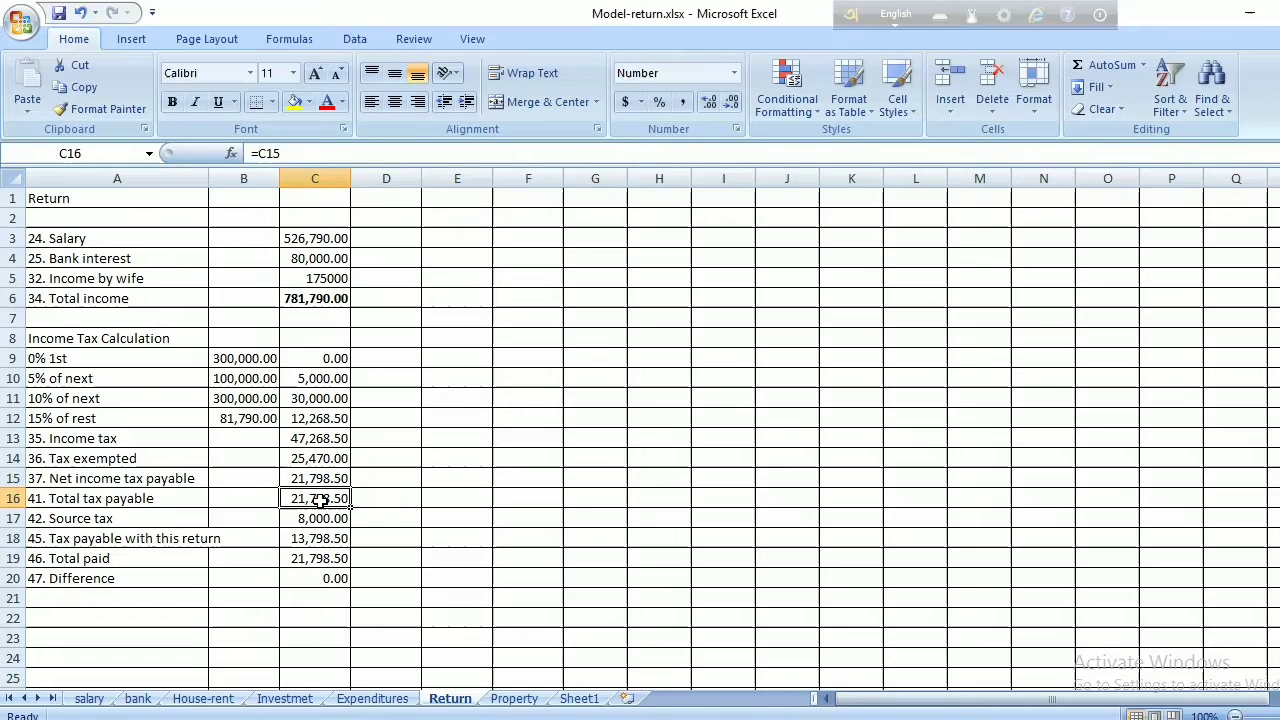
left_click(320, 481)
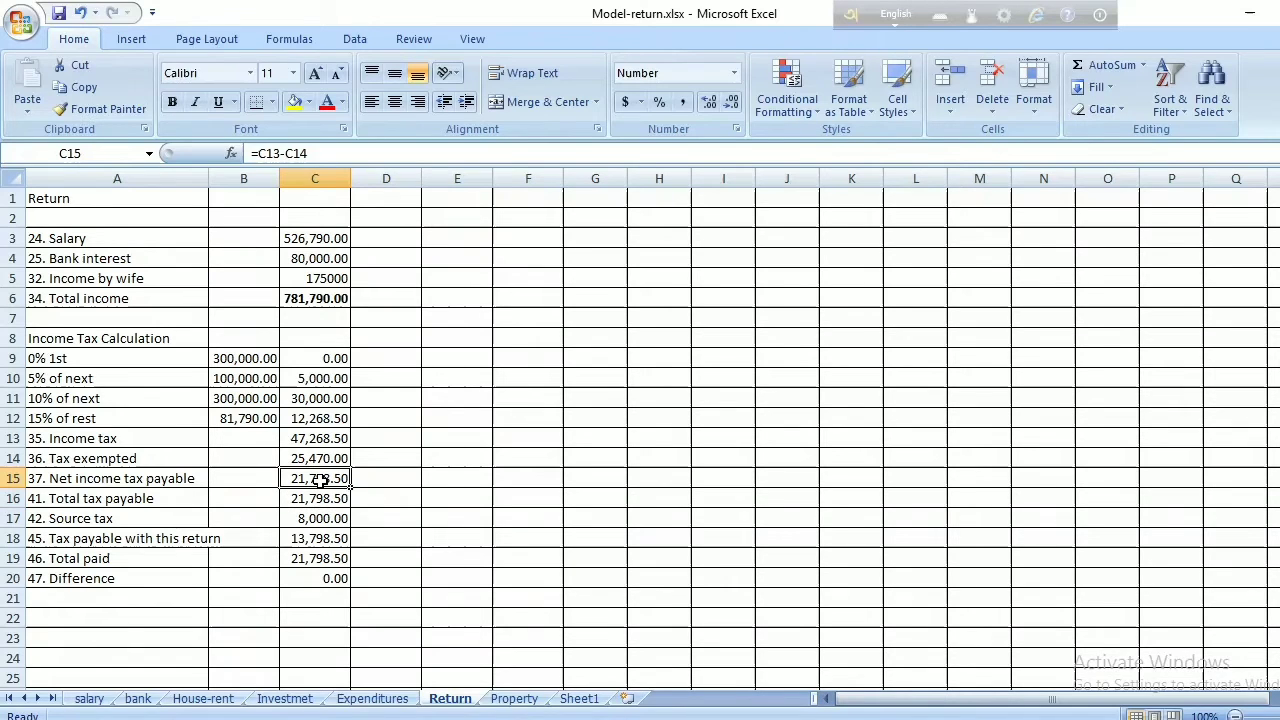
left_click(320, 497)
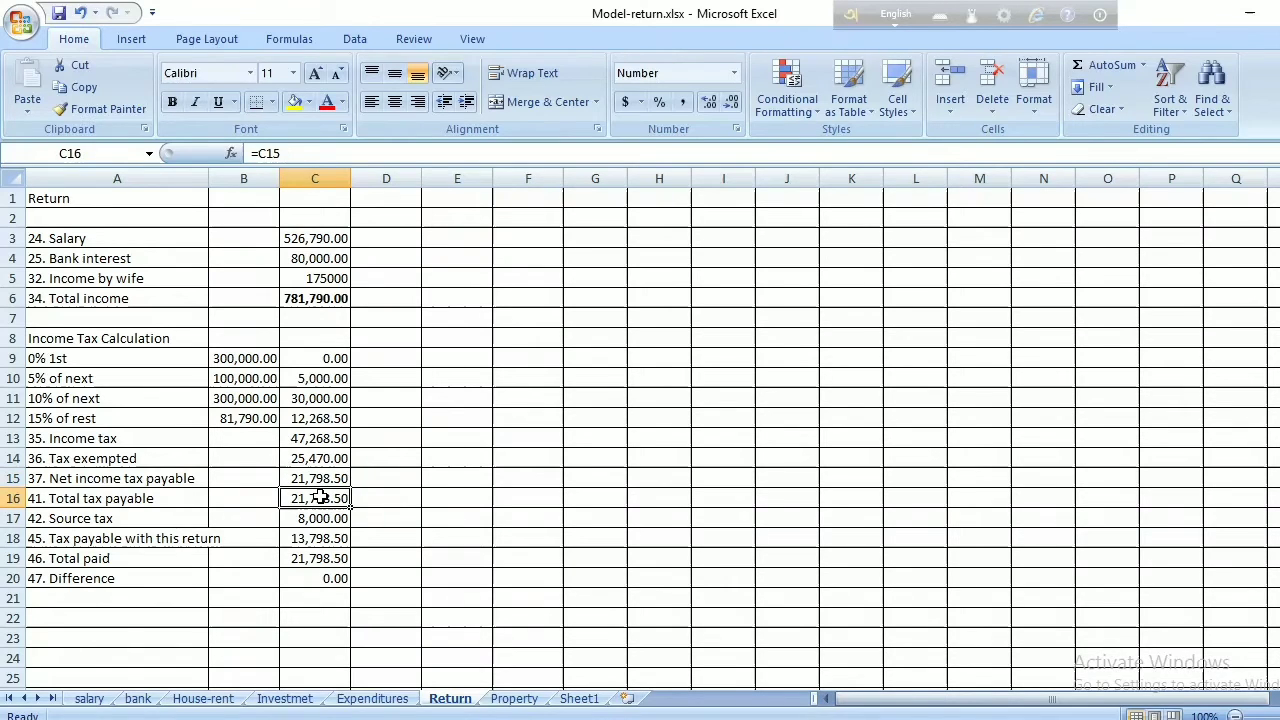
type("=")
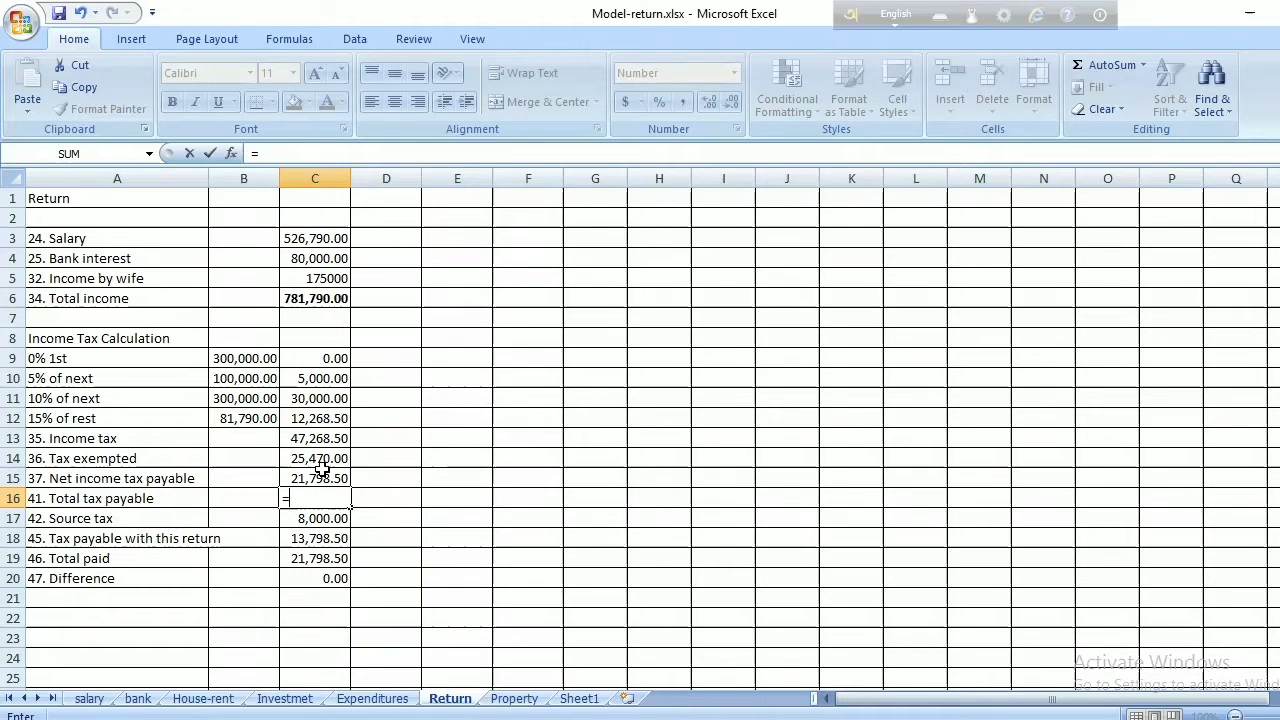
left_click(322, 478)
key("Return")
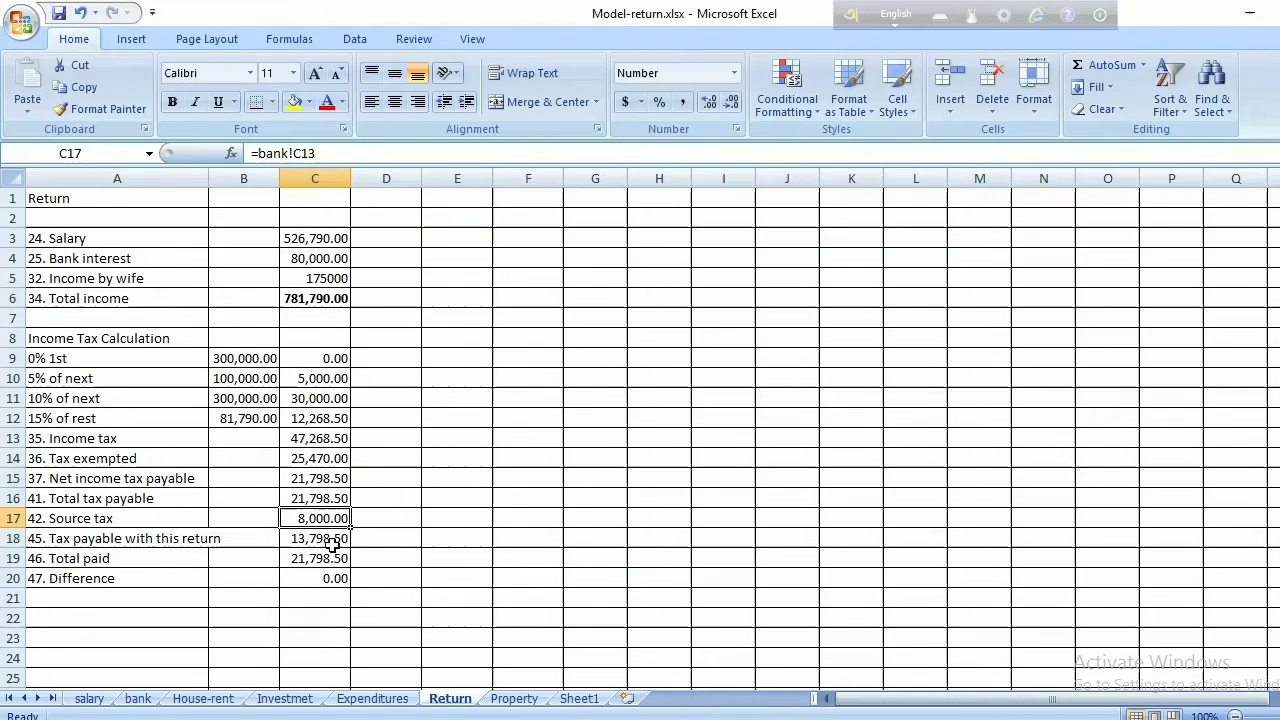
- Review the tax paid with return, Total paid and Difference formulas in C17–C20
left_click(330, 540)
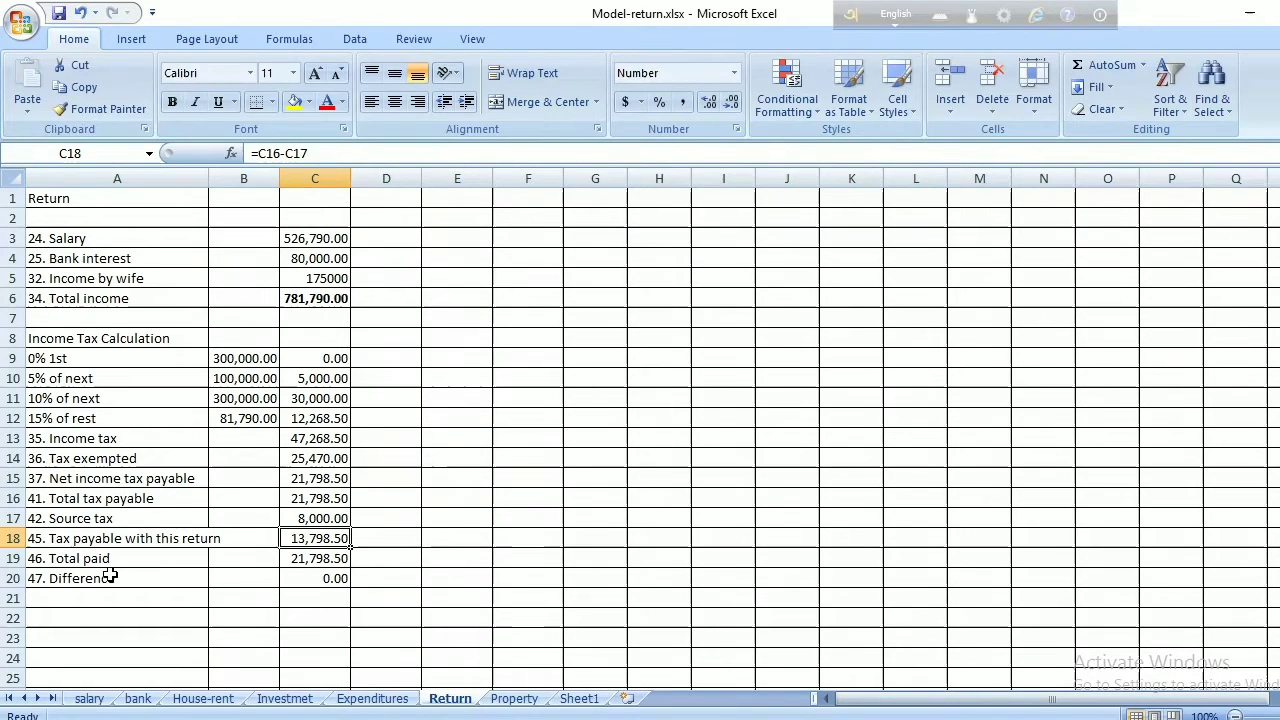
left_click(306, 560)
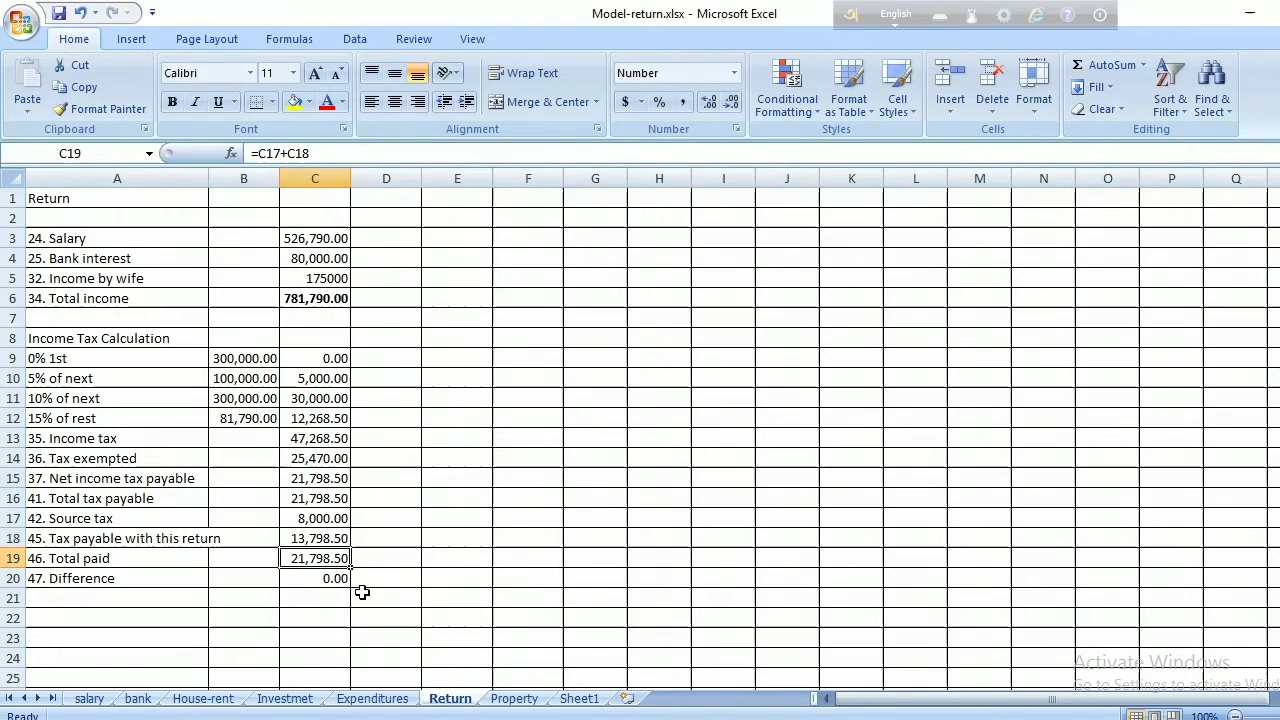
left_click(290, 580)
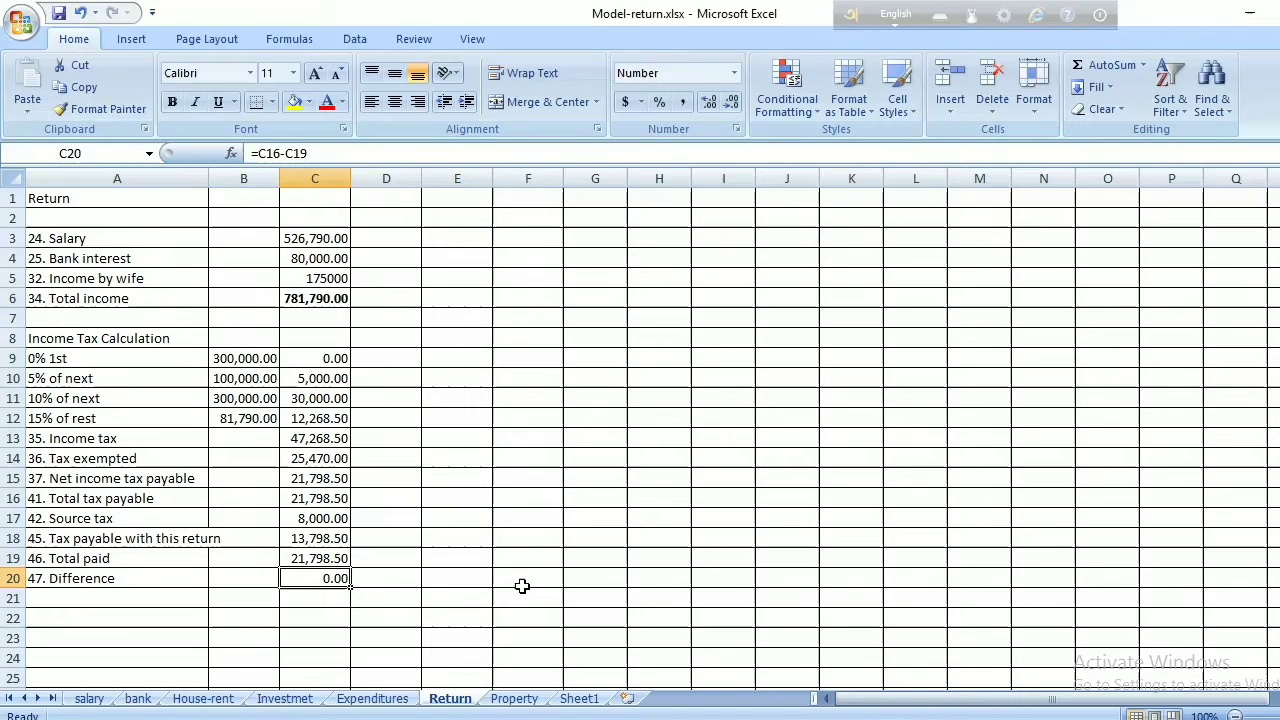
- Save the workbook, view the Expenditures and Return sheets, then open Property
left_click(58, 16)
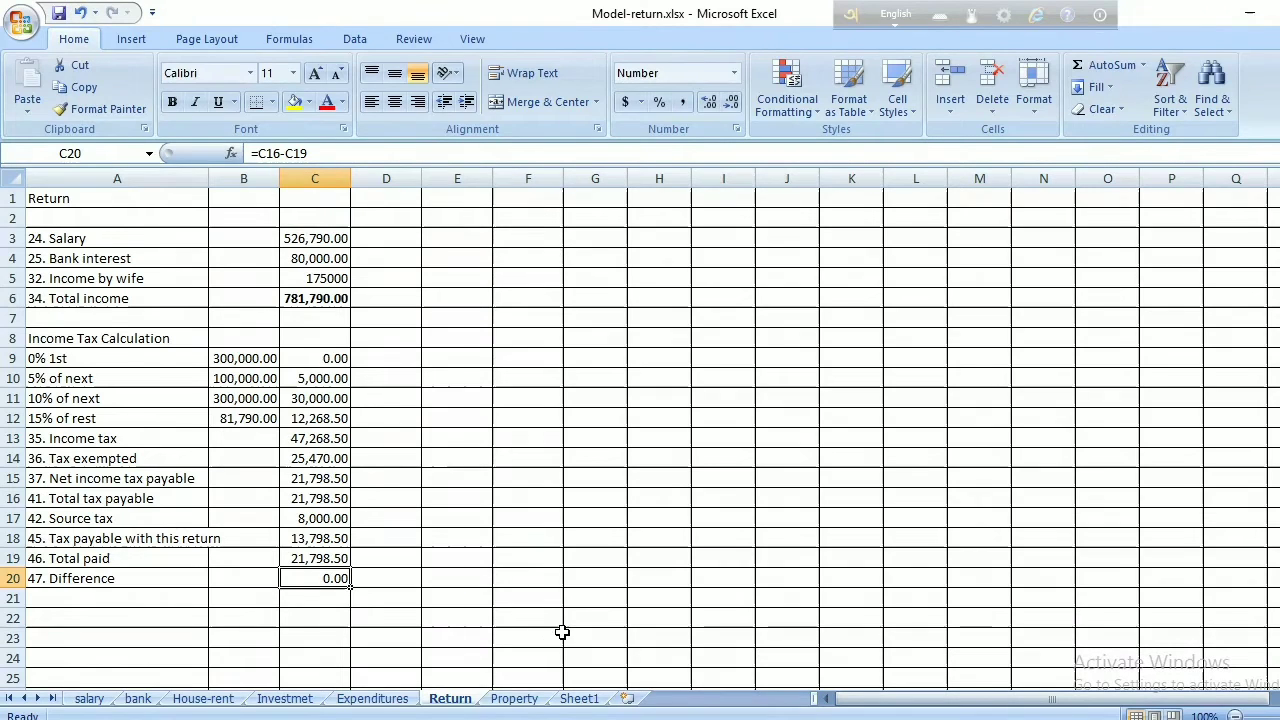
scroll(562, 632, "down", 2)
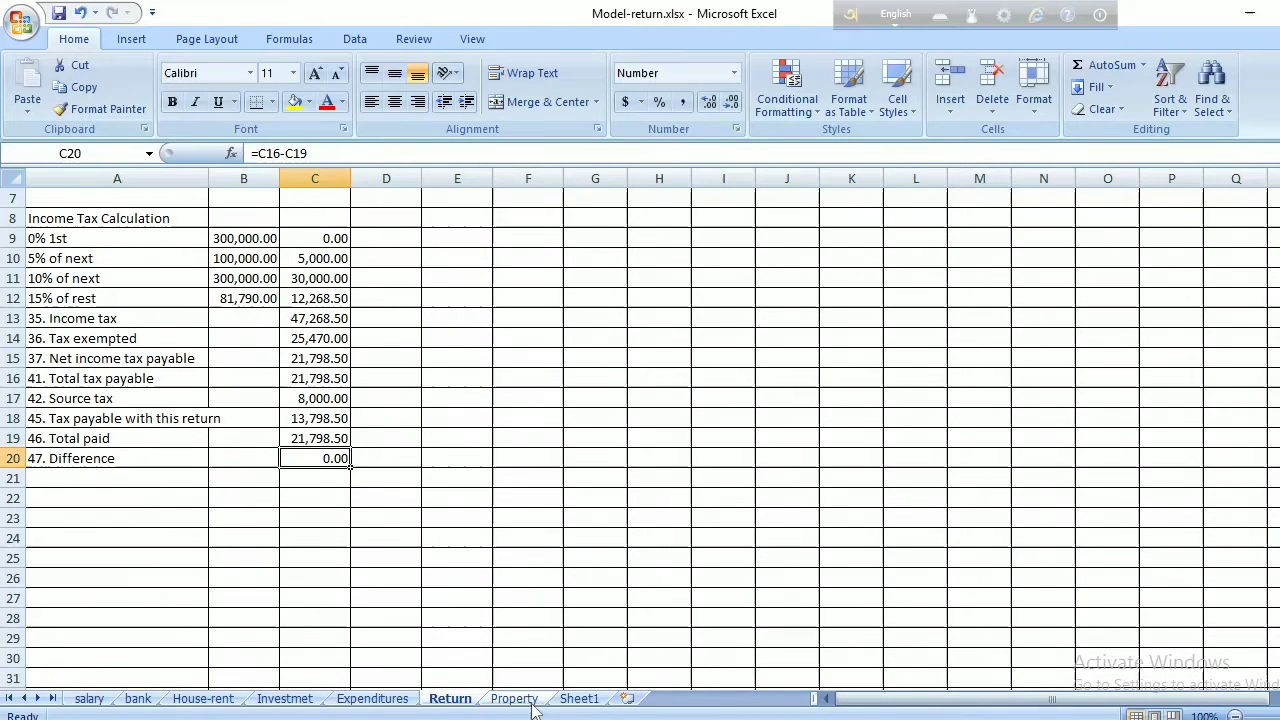
left_click(372, 698)
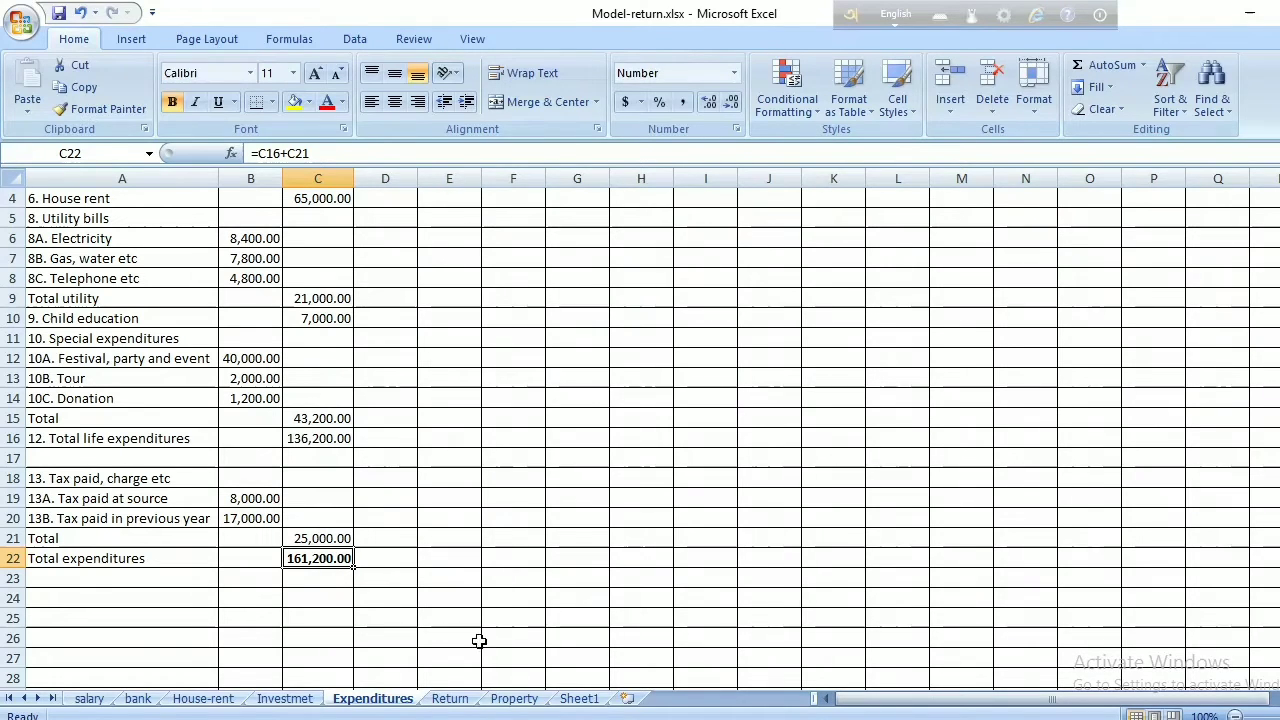
left_click(452, 699)
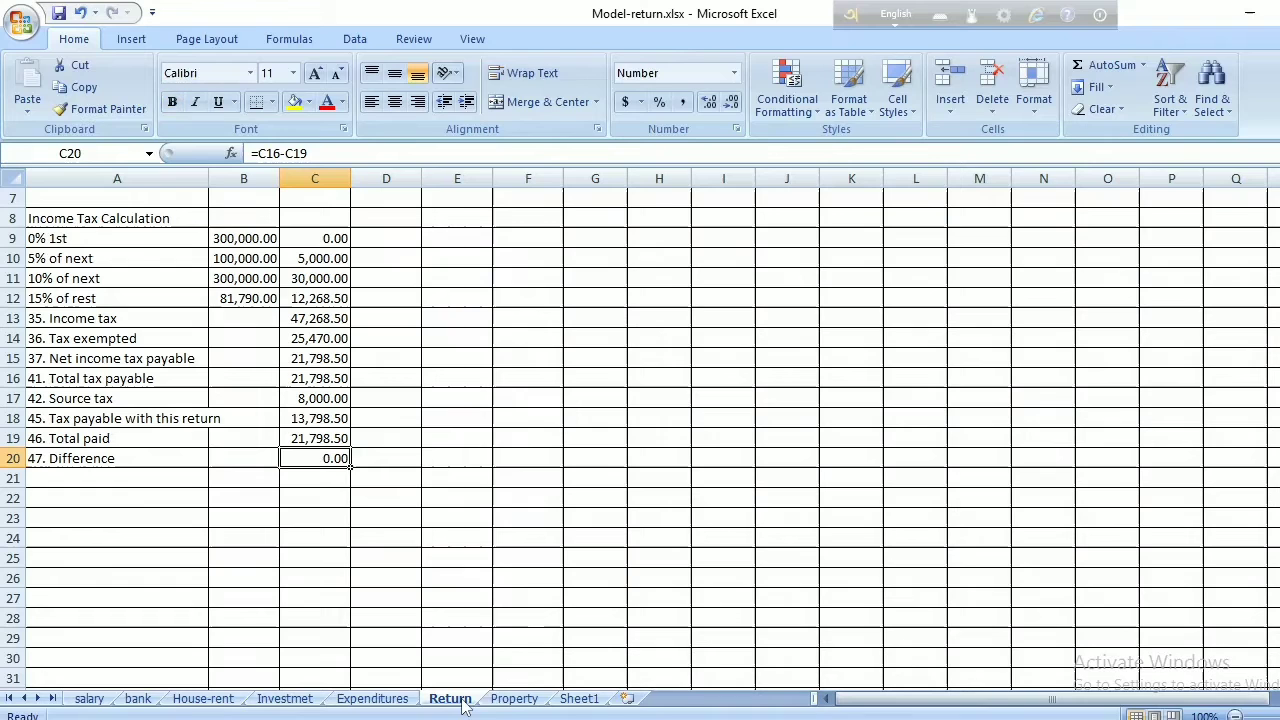
left_click(512, 699)
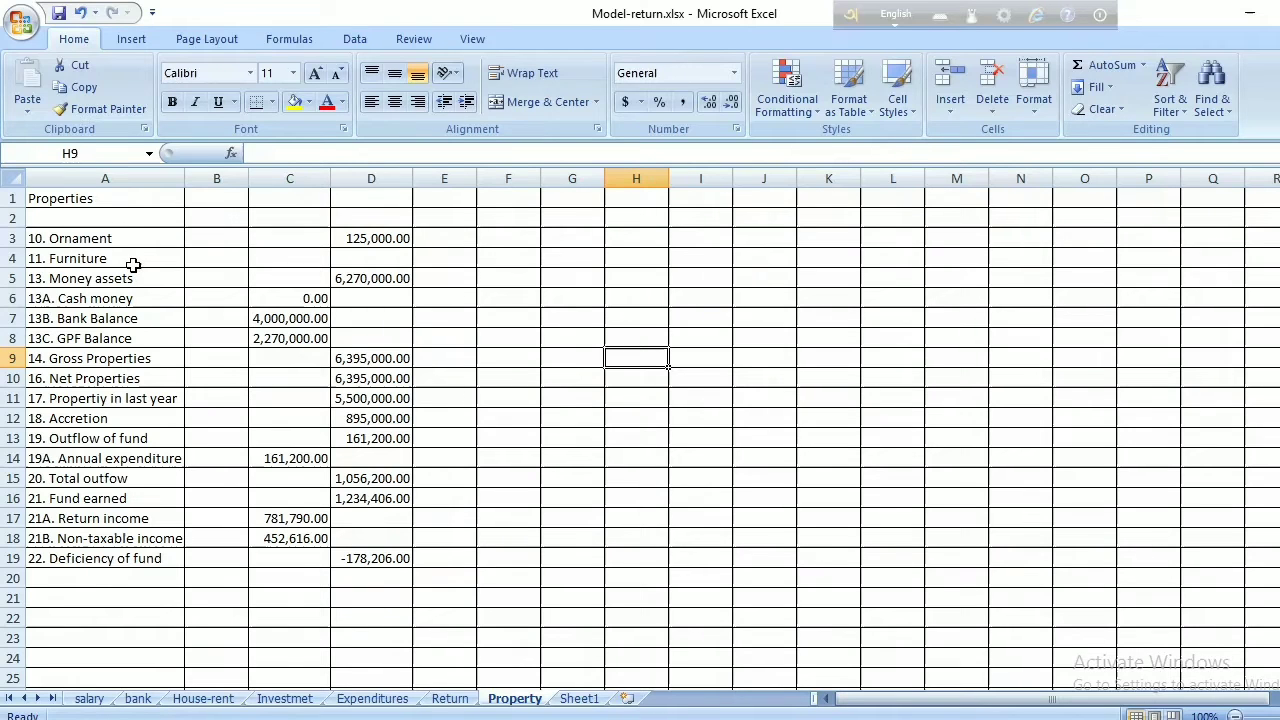
- Enter 100000 in the furniture cell D4 so it shows 100,000.00
left_click(370, 242)
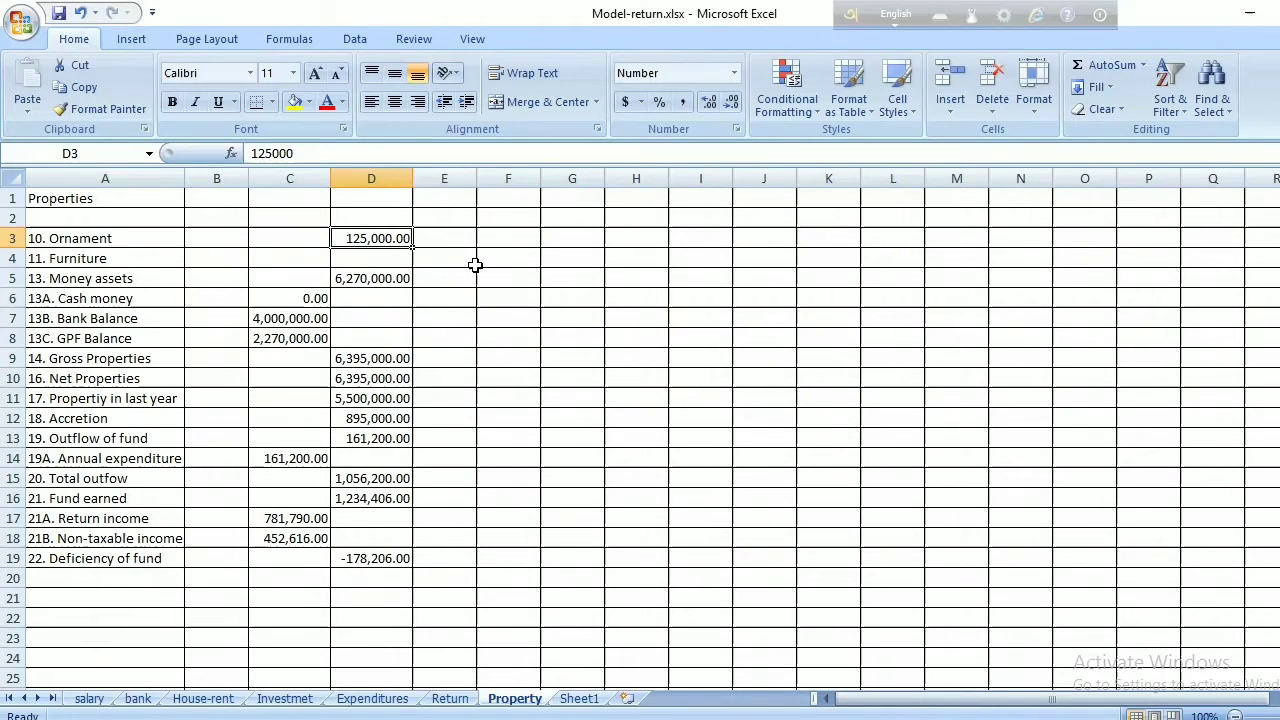
left_click(378, 260)
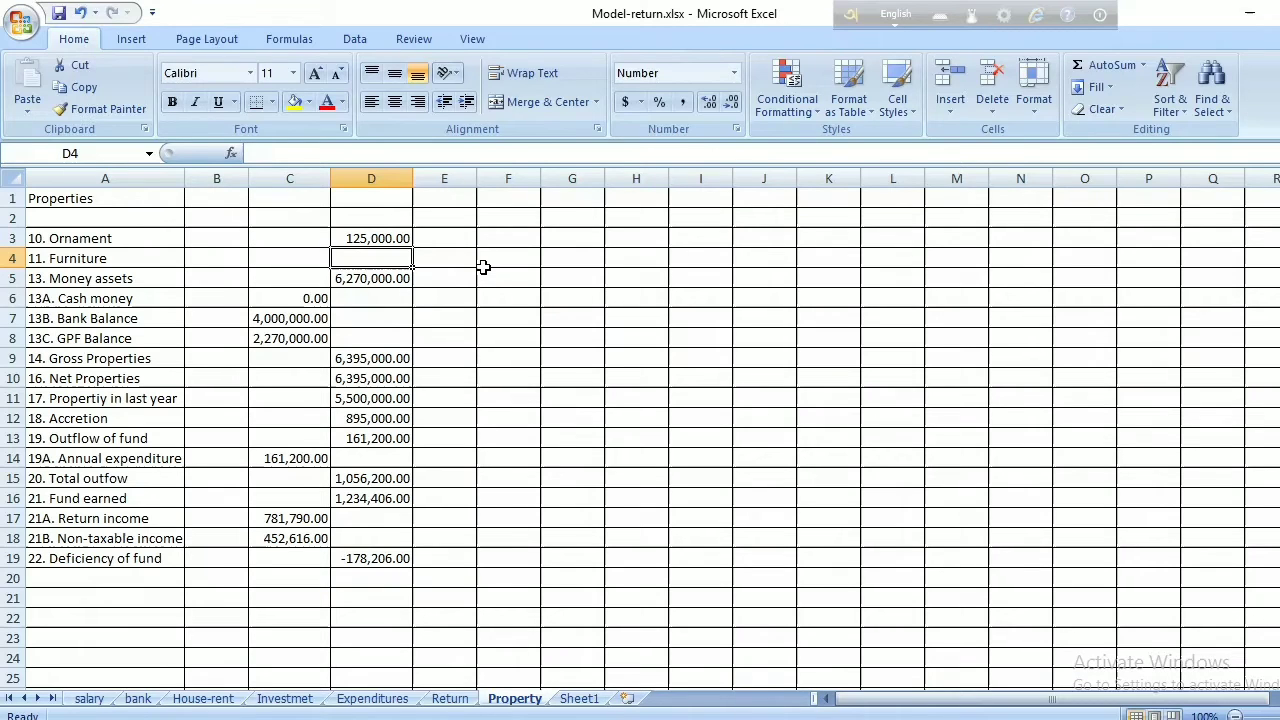
type("1")
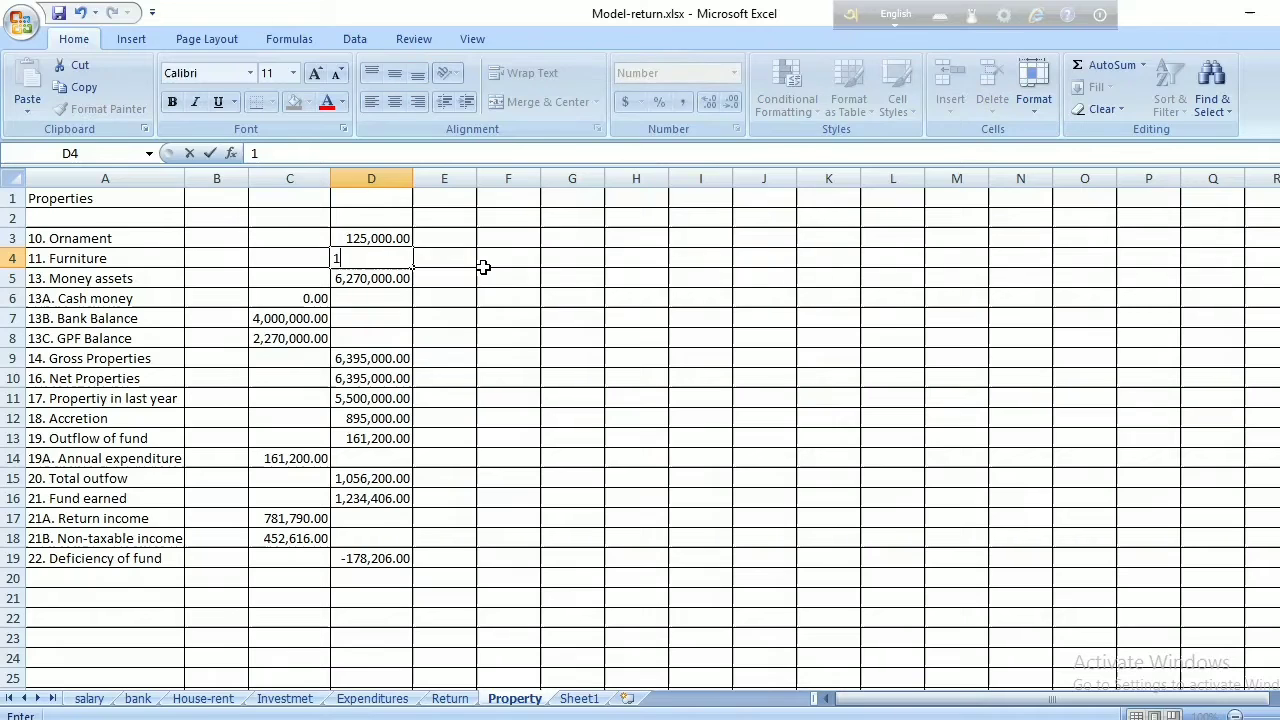
type("26")
key("BackSpace")
key("BackSpace")
type("00000")
left_click(481, 268)
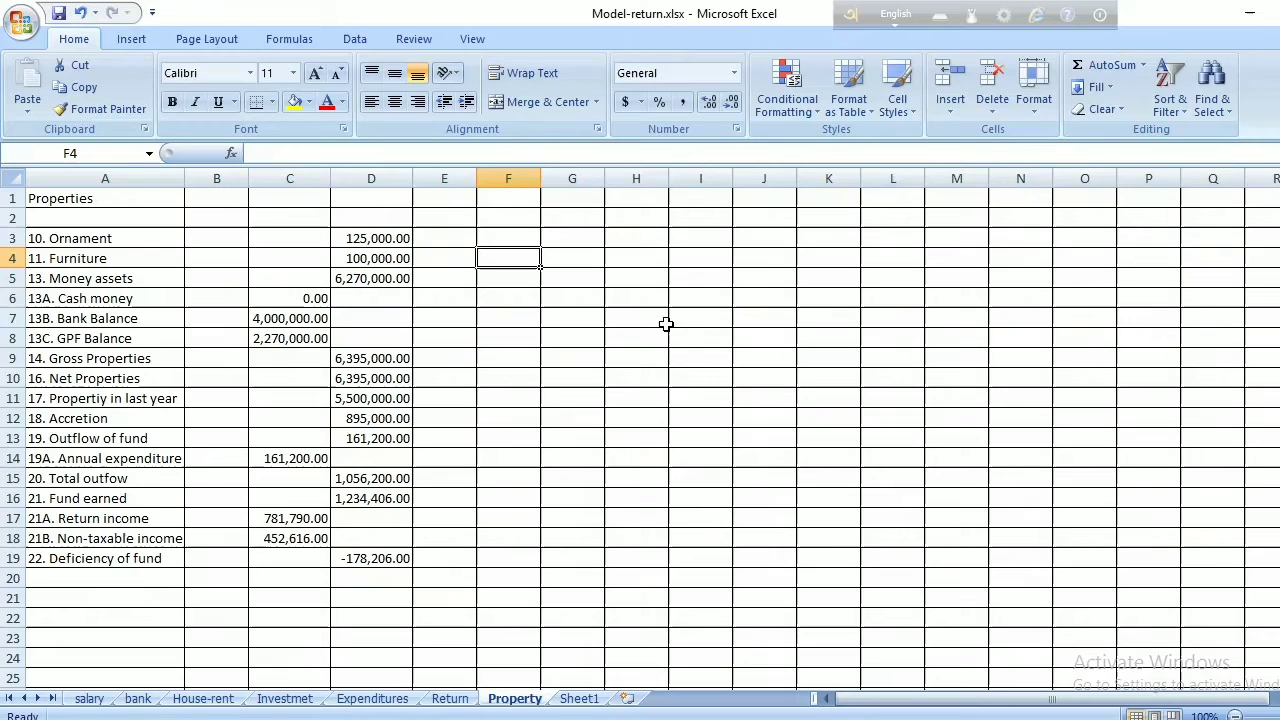
- Check the cash (C6), bank (C7) and GPF (C8) values, then select Gross Properties in D9
left_click(291, 299)
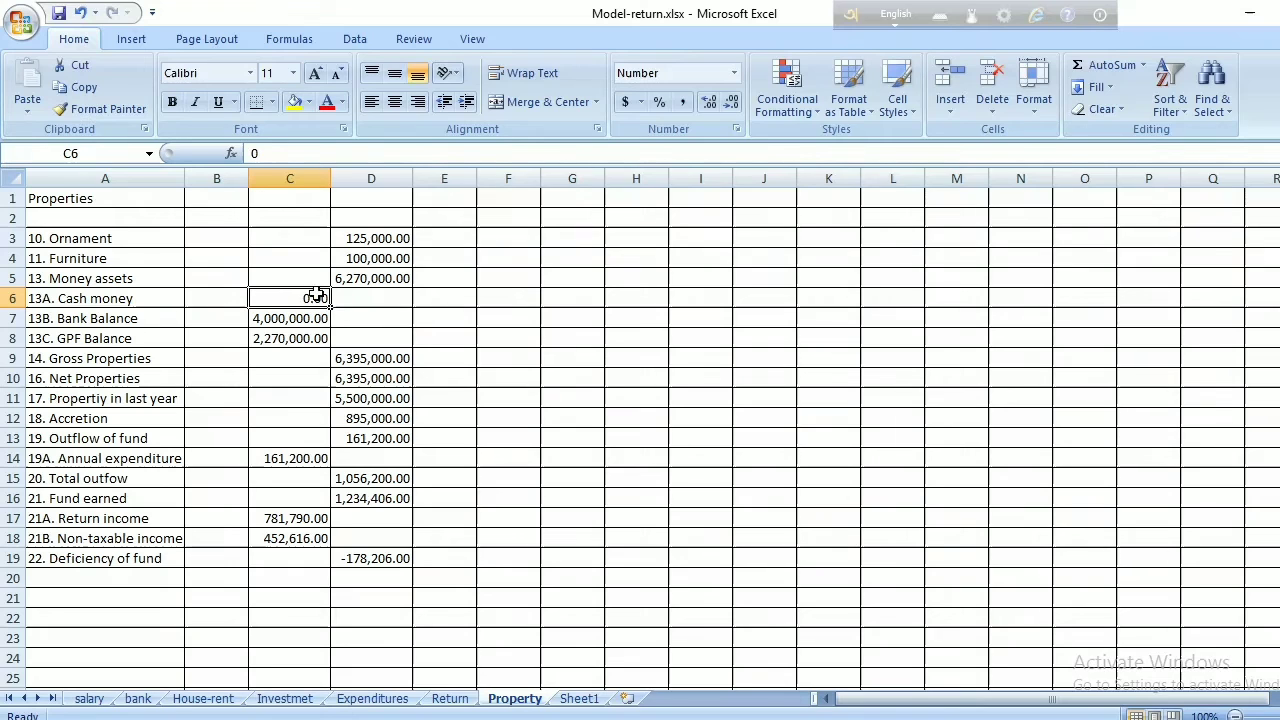
left_click(270, 318)
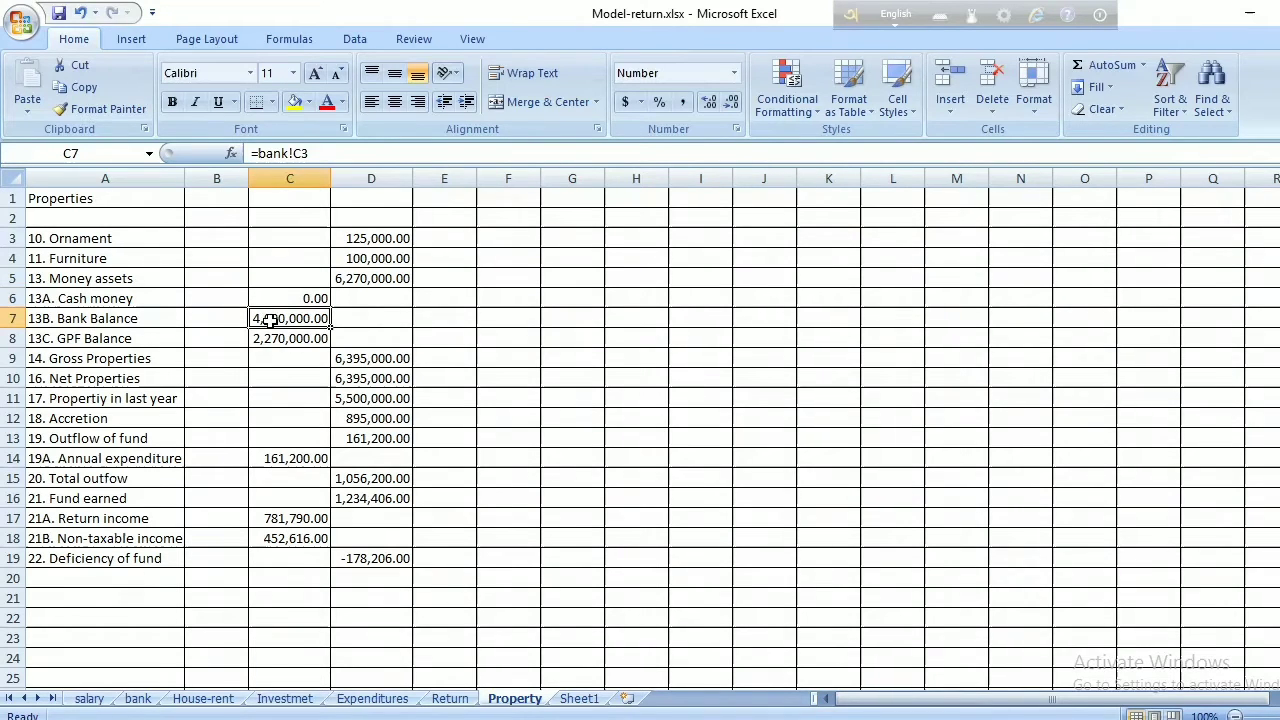
left_click(270, 340)
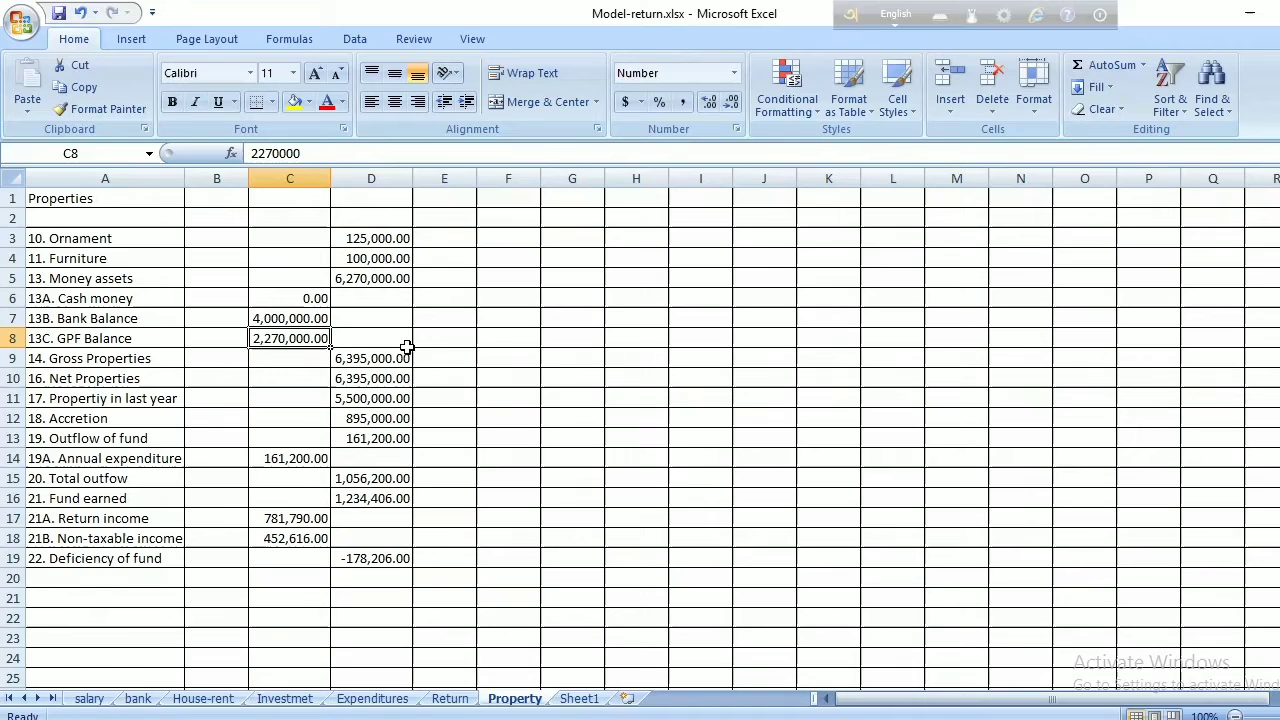
left_click(361, 358)
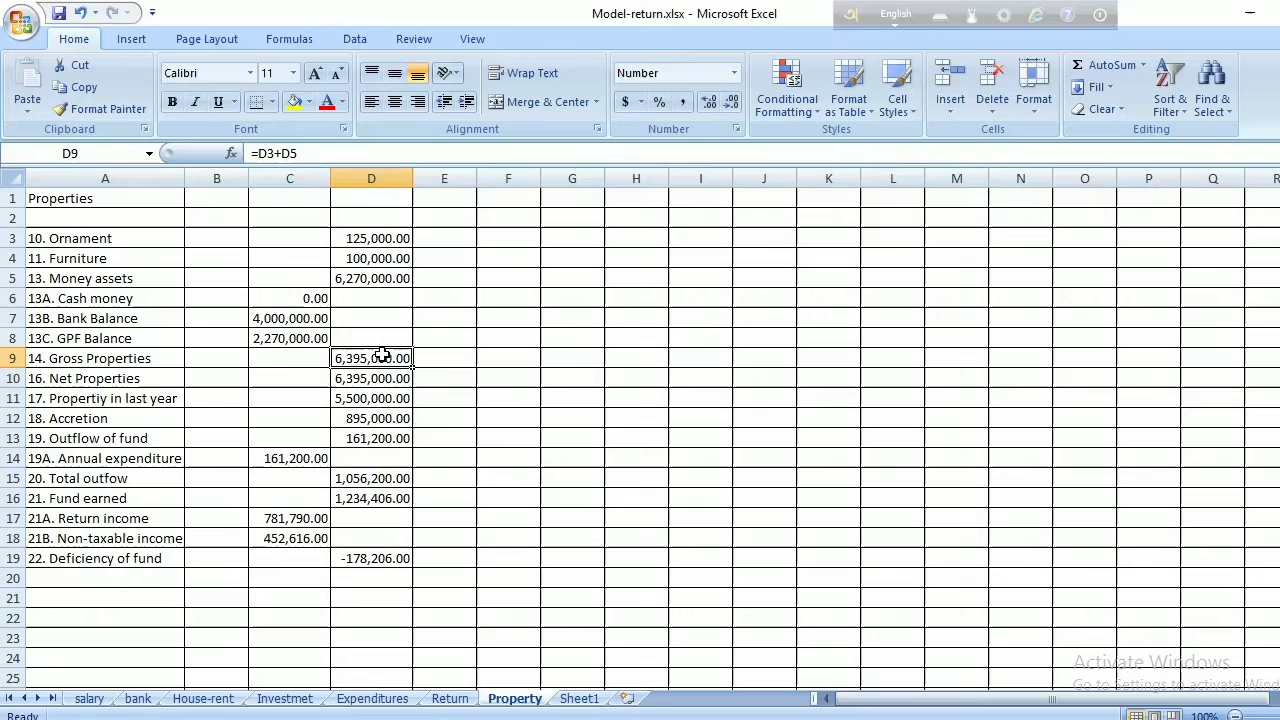
- Enter =D3+D4+D5 in D9 so gross properties include furniture, totalling 6,495,000.00
type("=")
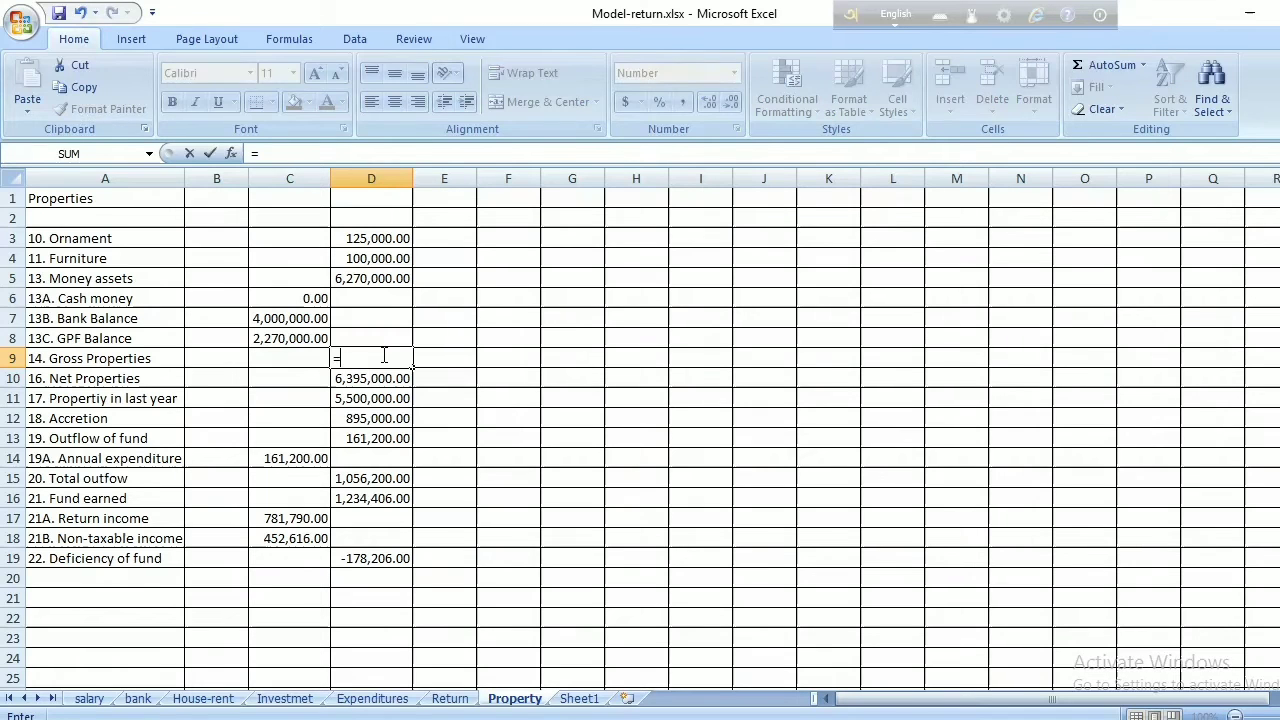
left_click(383, 238)
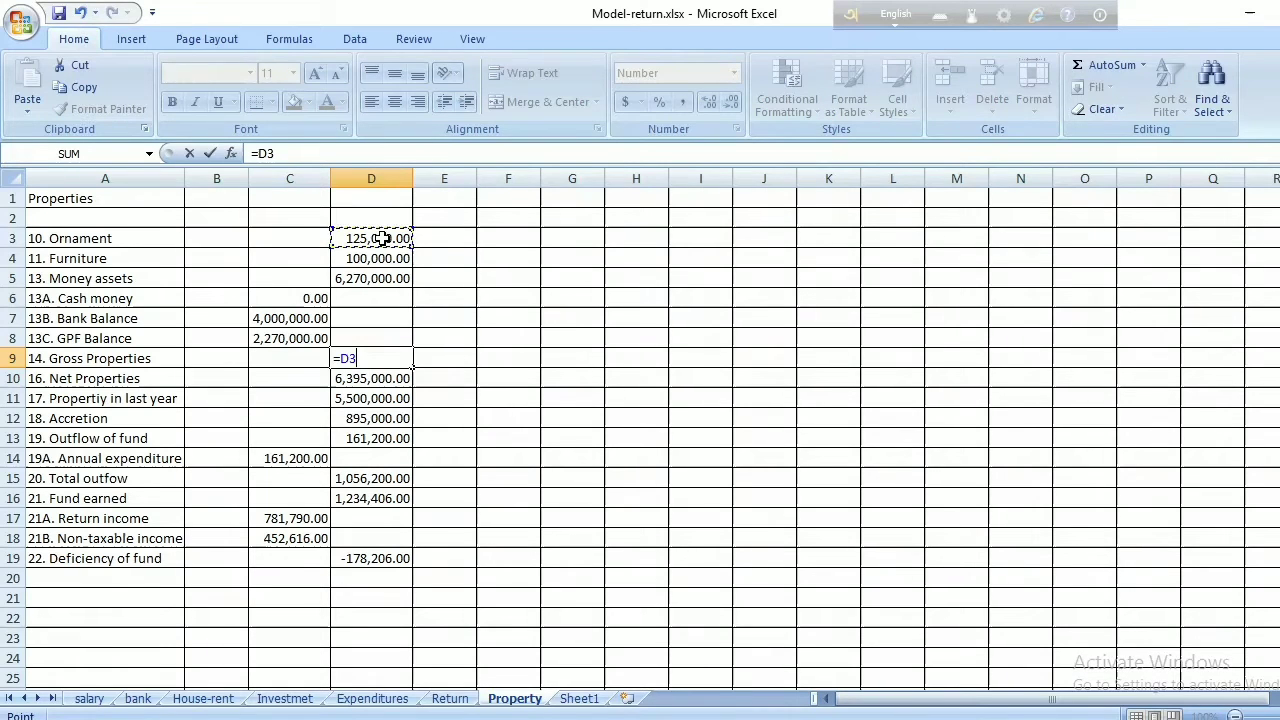
type("+")
left_click(370, 260)
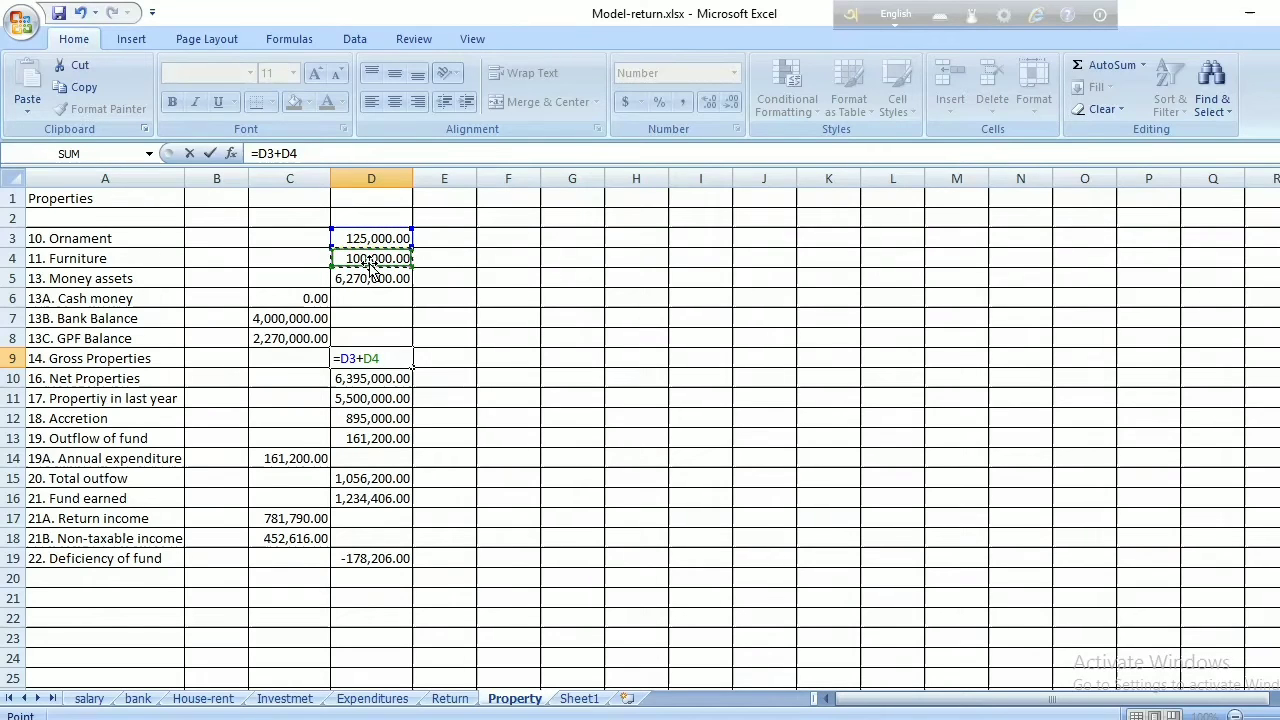
type("+")
left_click(371, 279)
key("Return")
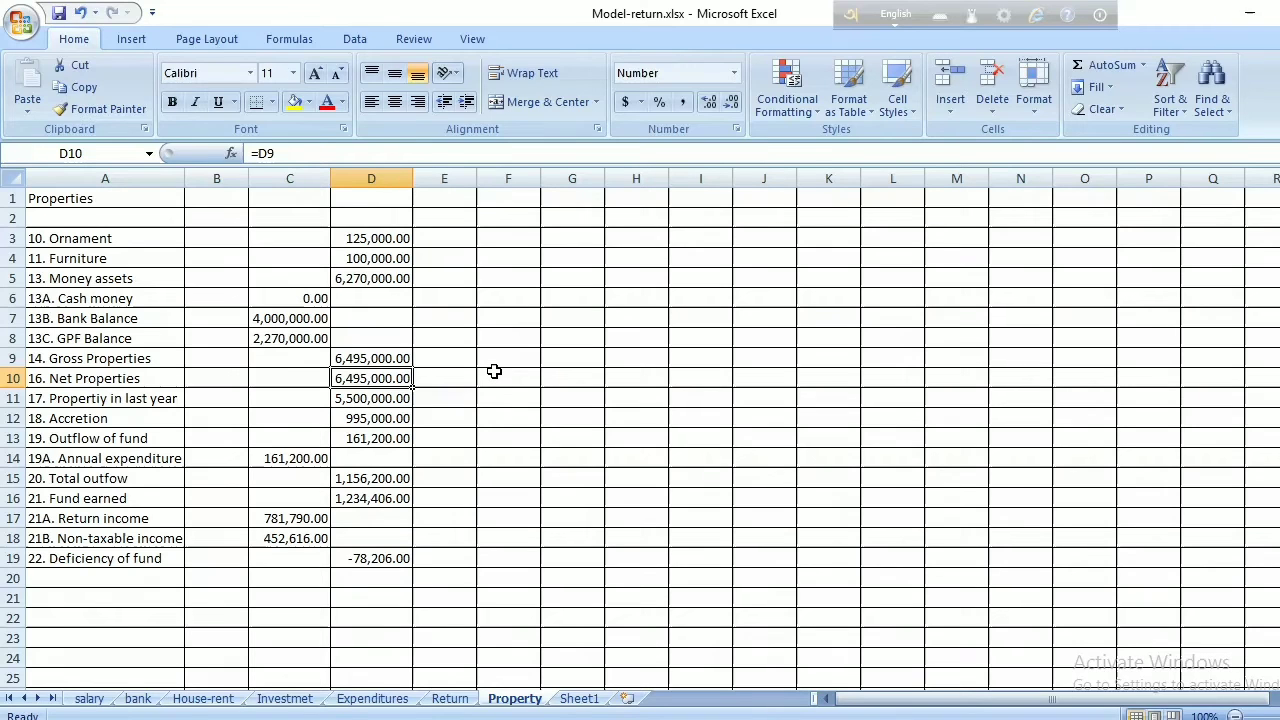
left_click(371, 357)
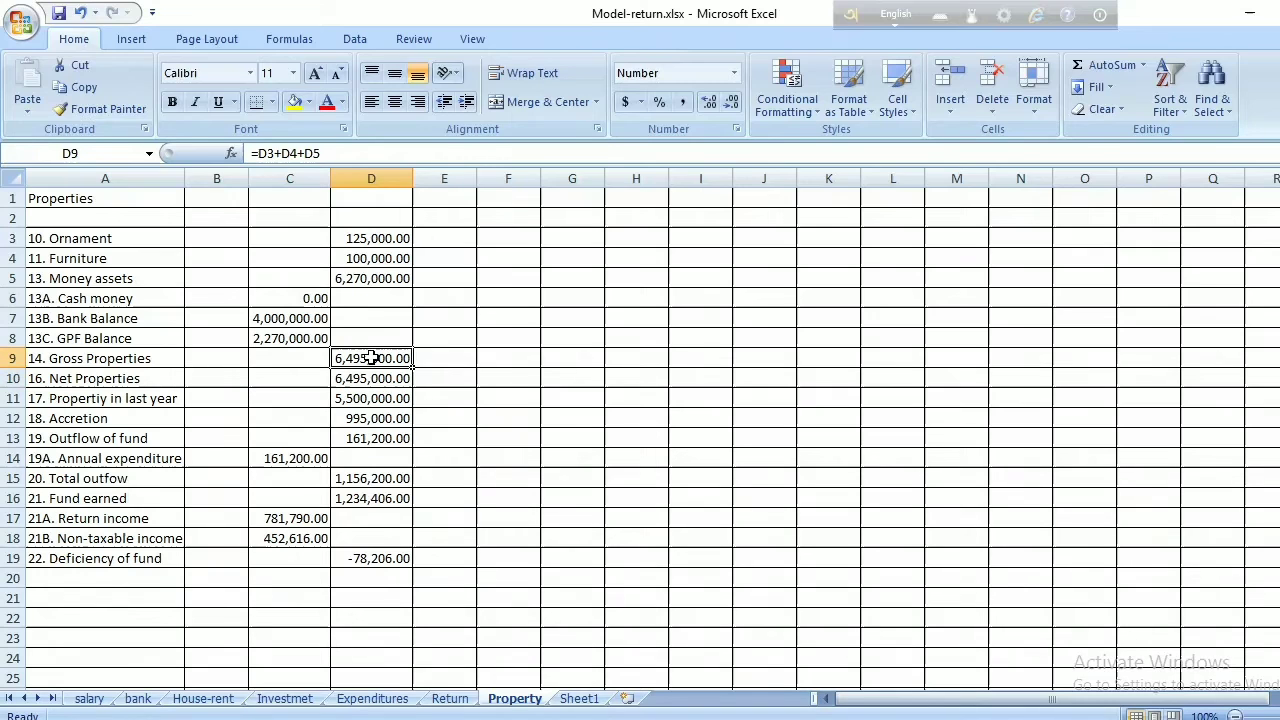
left_click(366, 377)
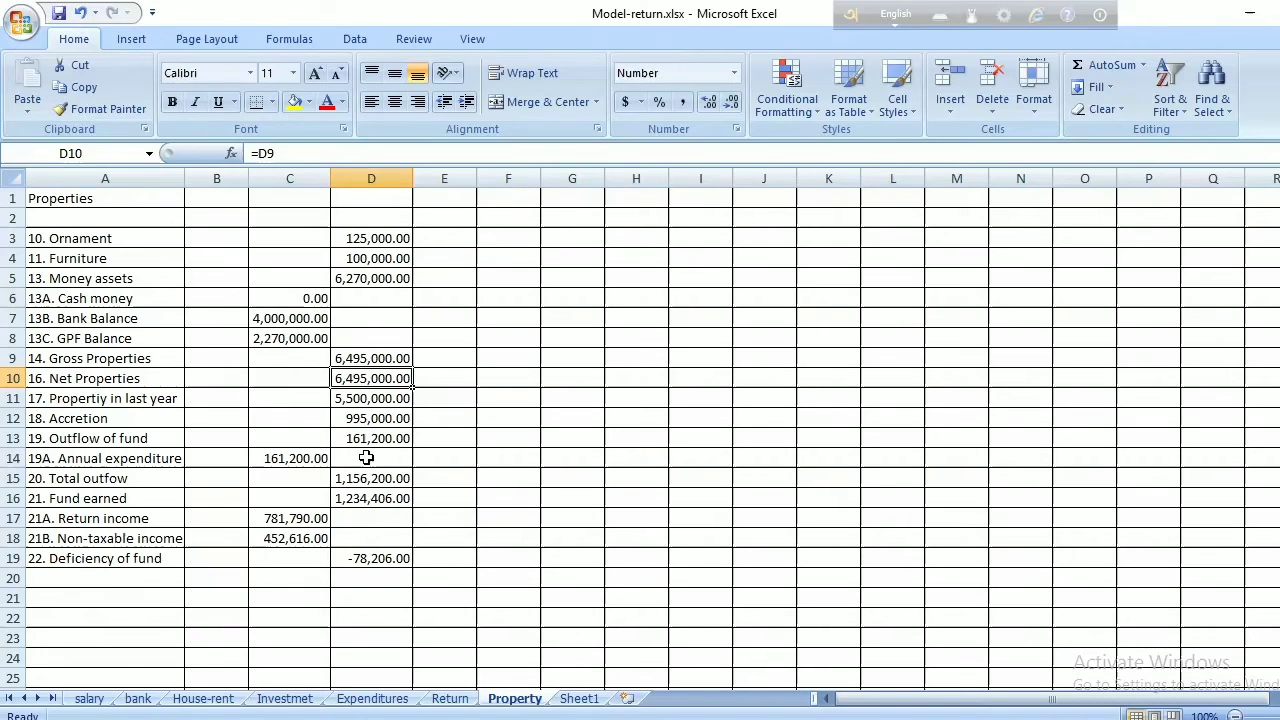
left_click(312, 459)
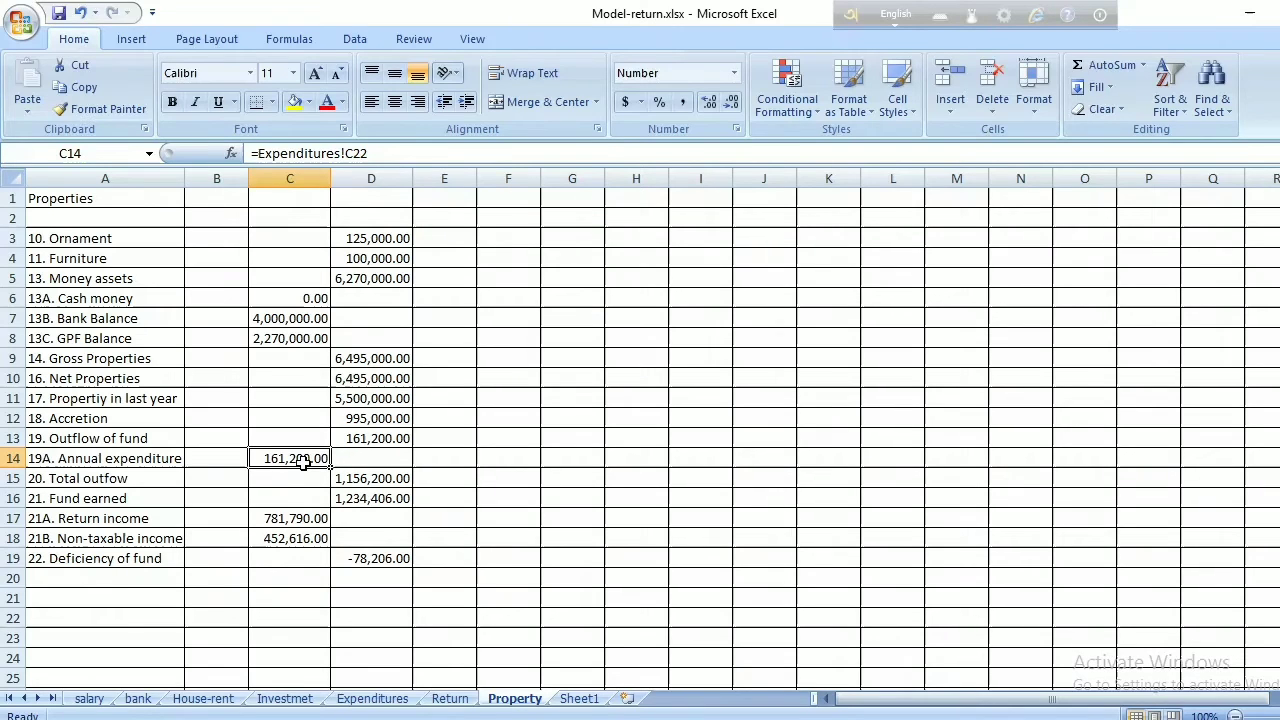
left_click(350, 440)
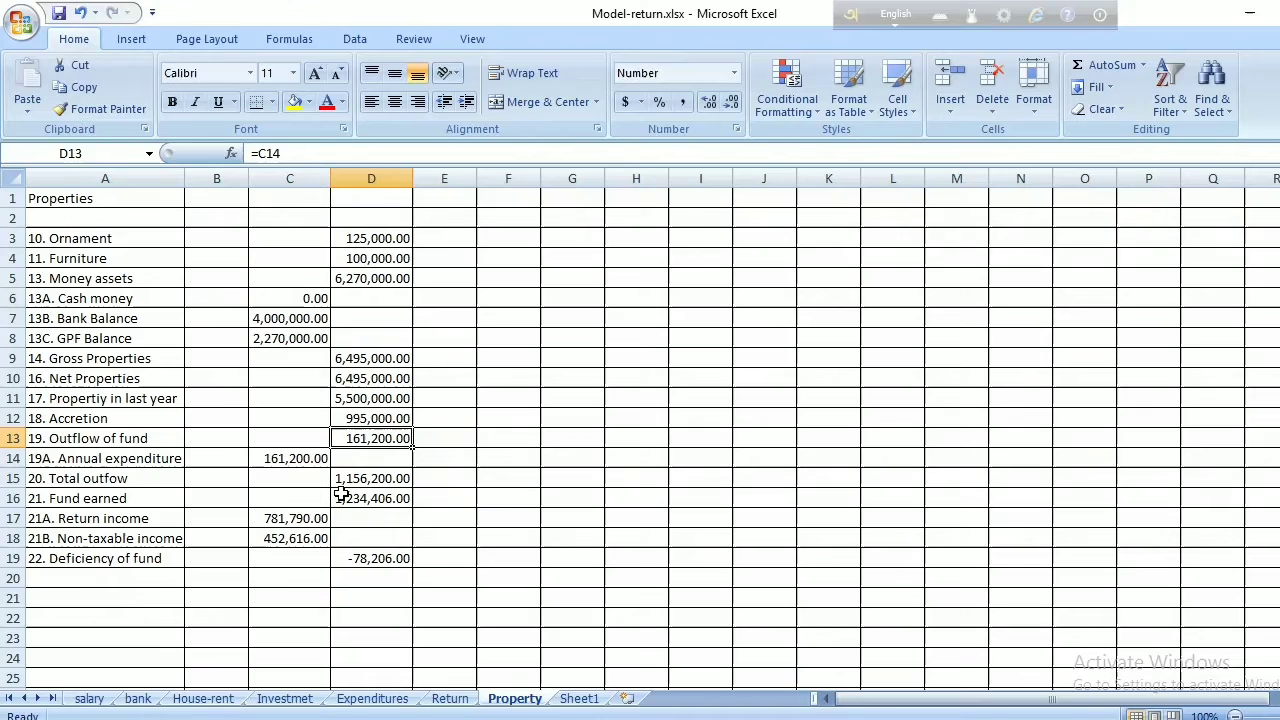
left_click(363, 416)
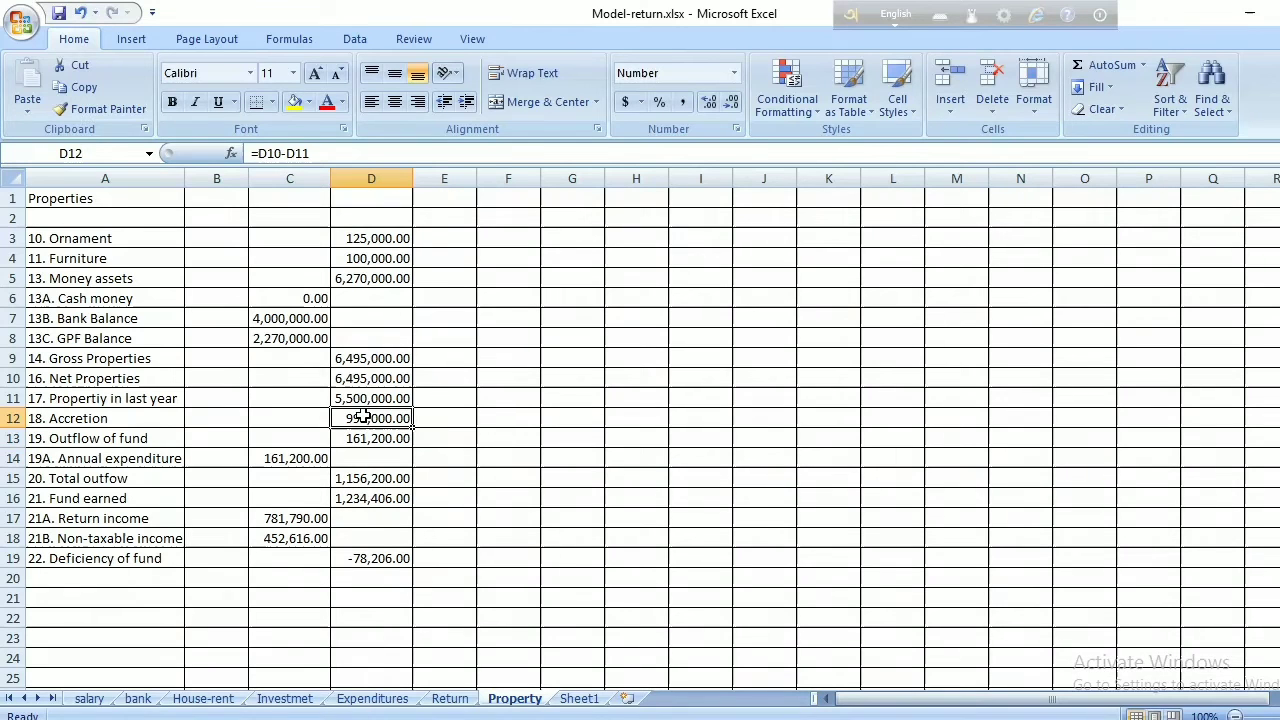
left_click(364, 436)
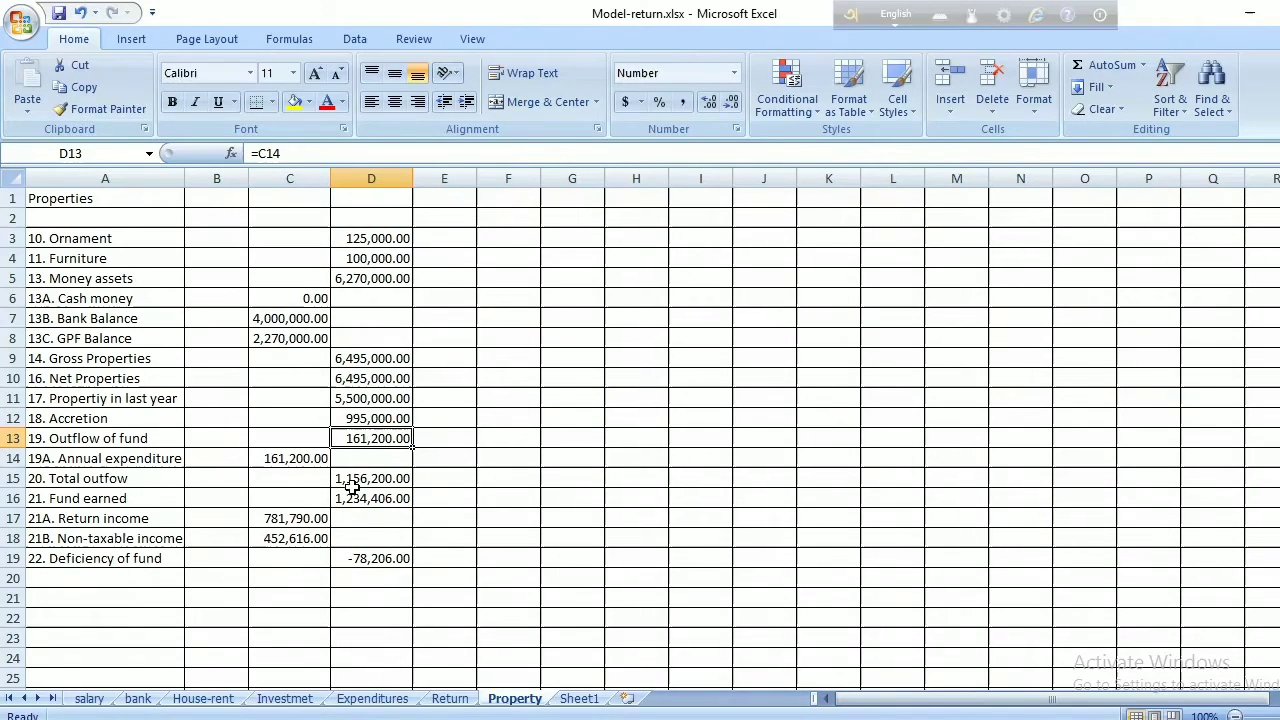
left_click(354, 480)
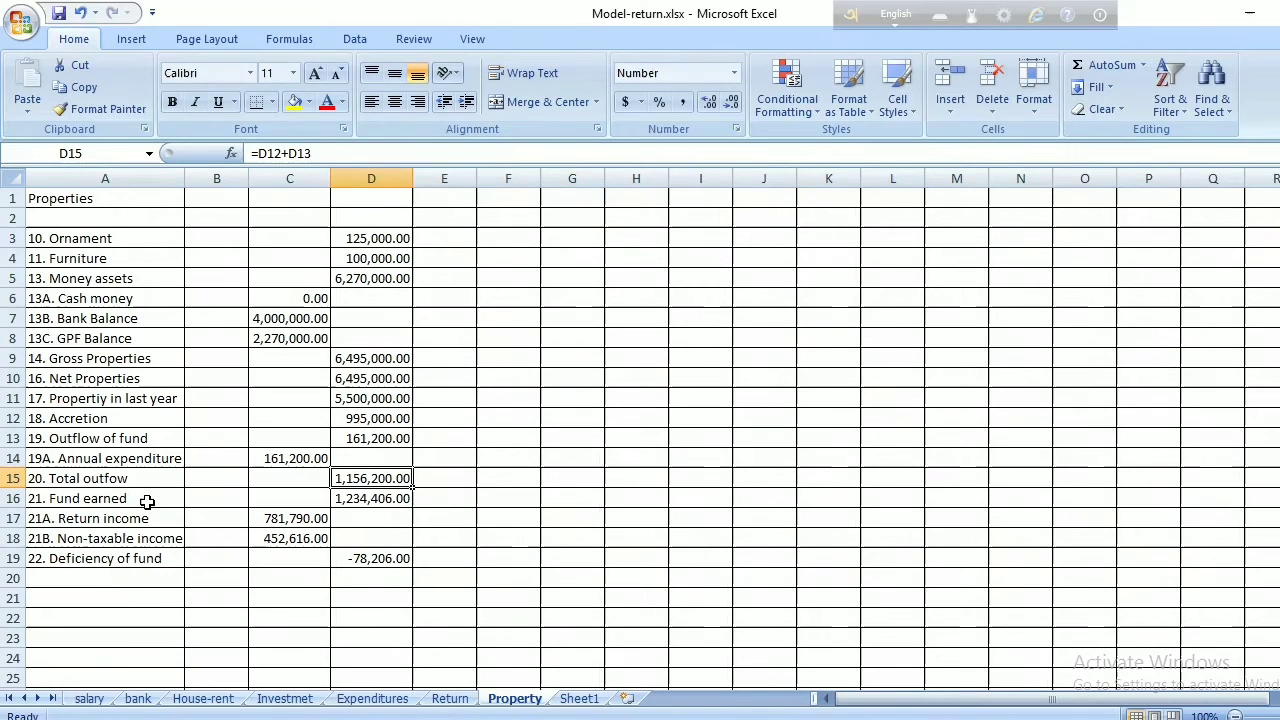
left_click(290, 519)
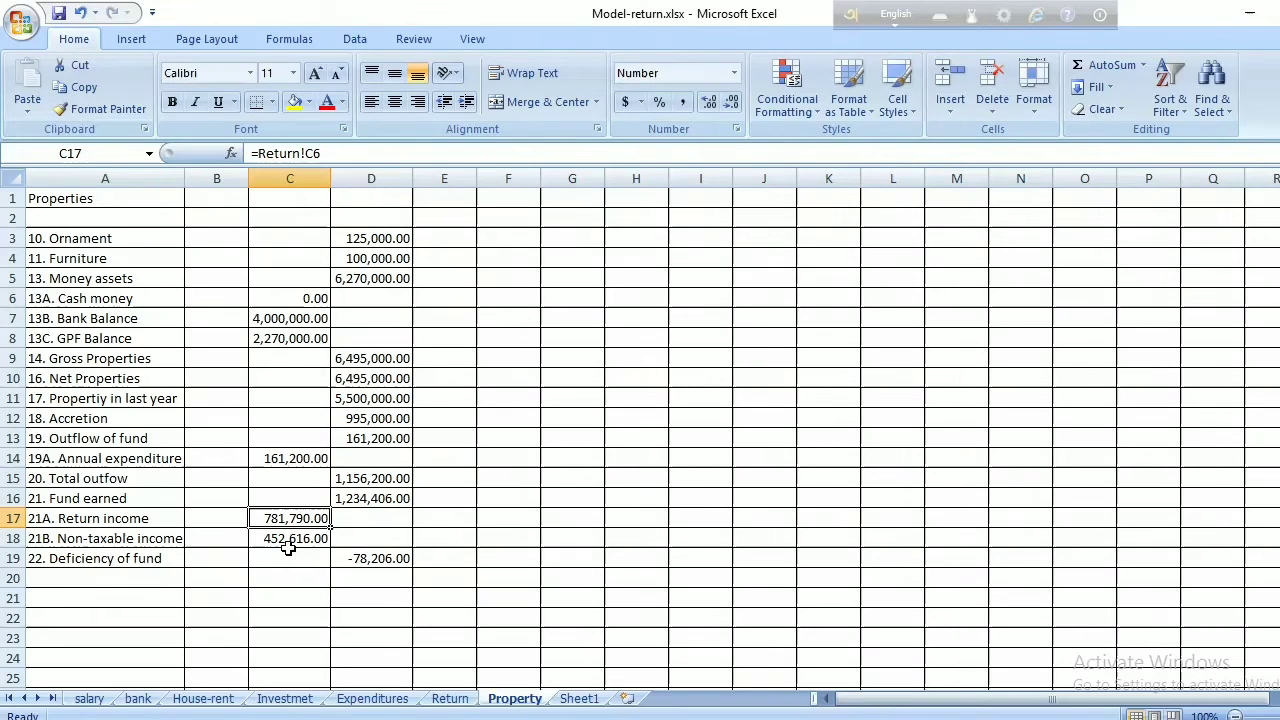
left_click(274, 539)
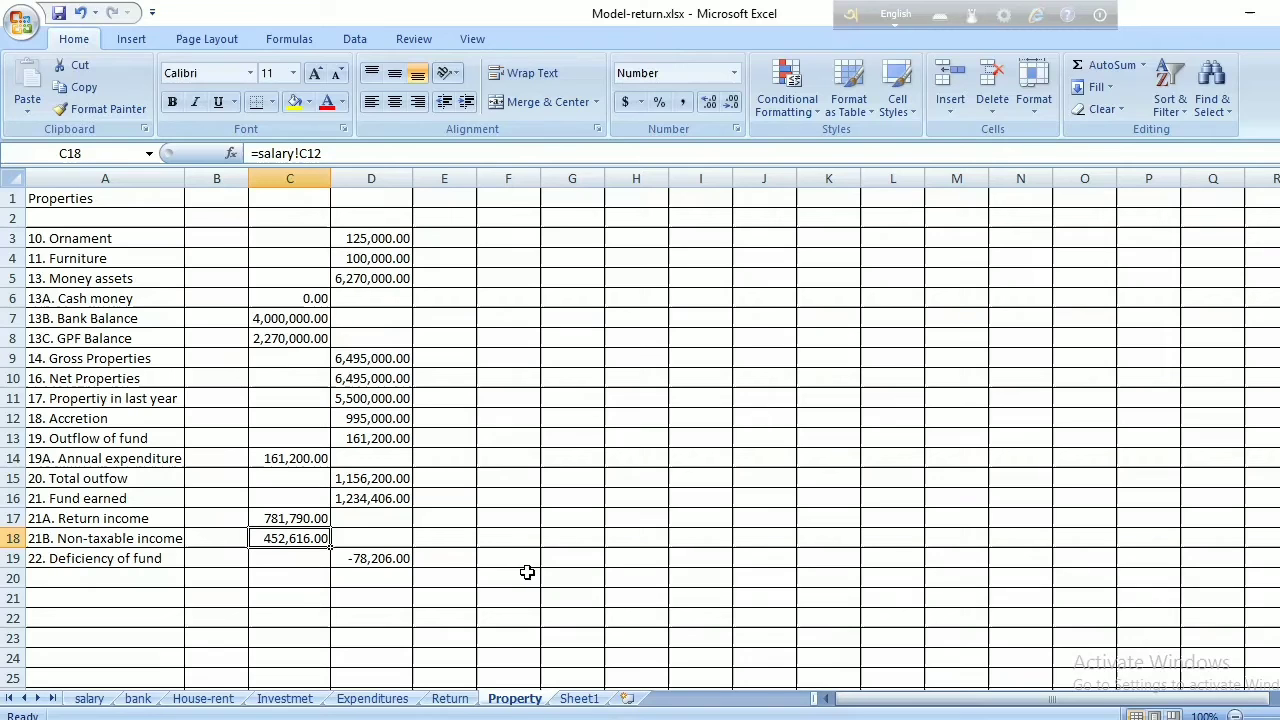
left_click(367, 500)
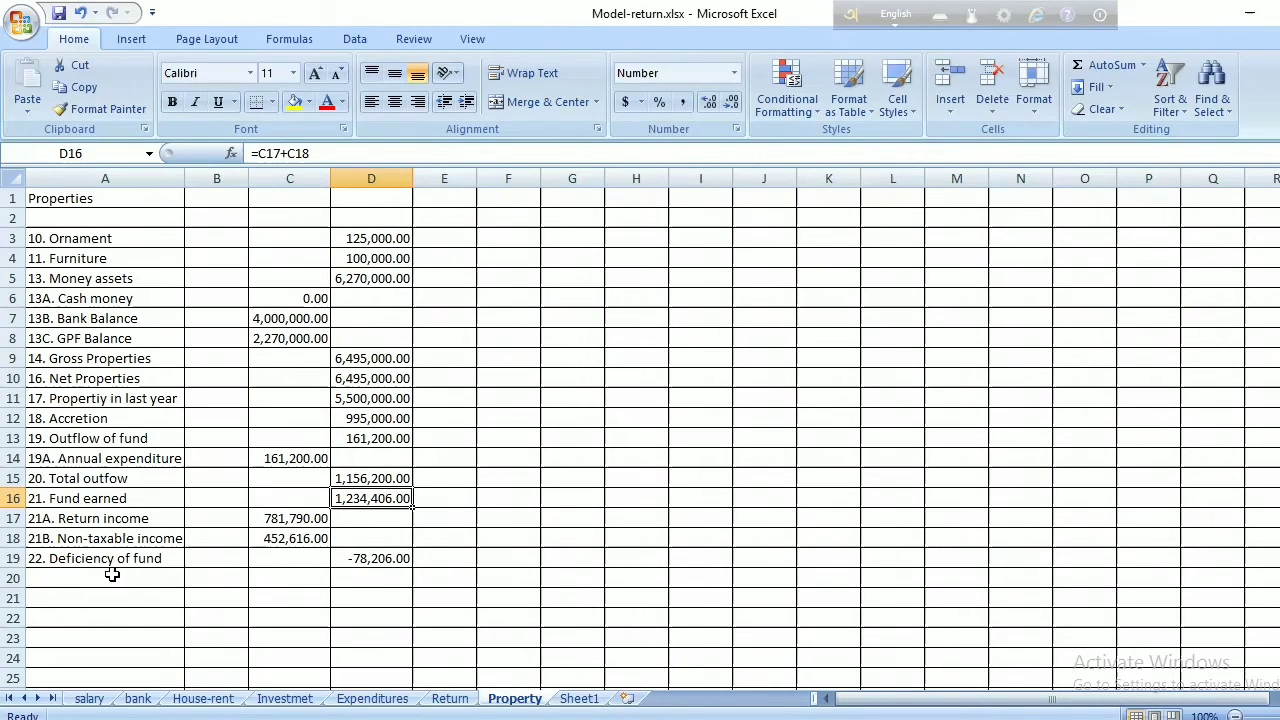
left_click(350, 560)
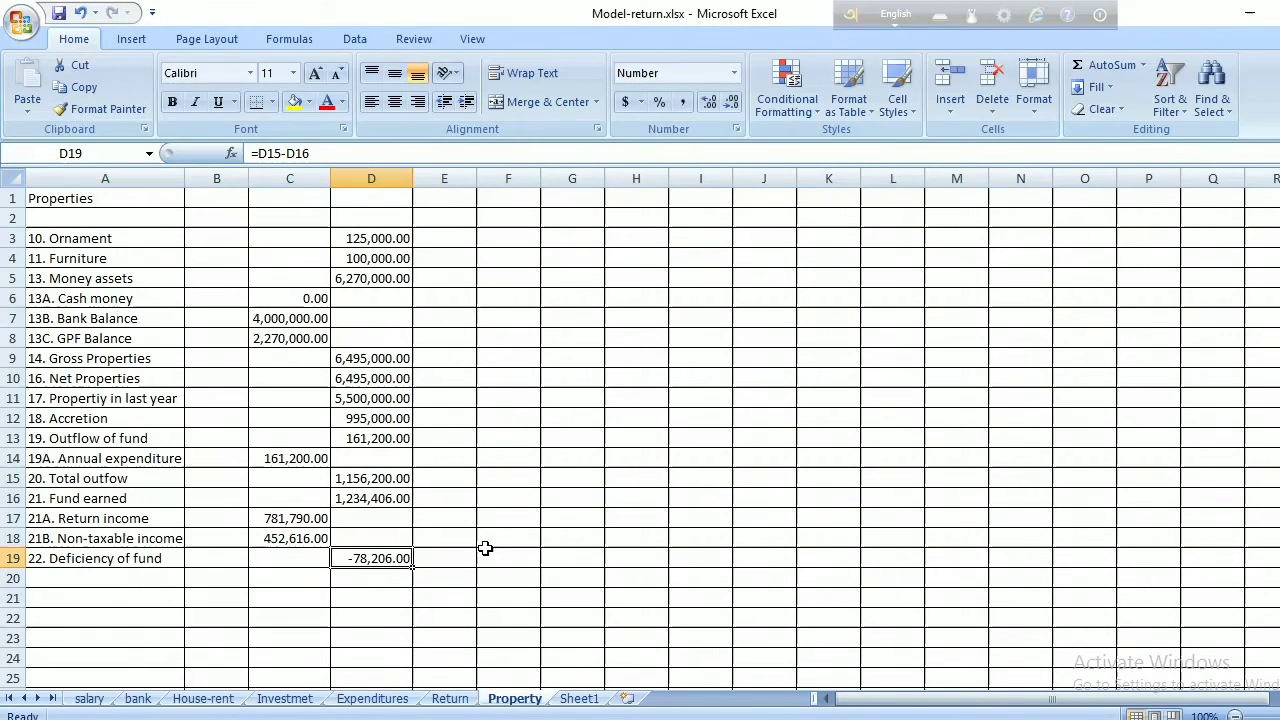
- Enter 78206 as the cash money amount in C6
left_click(312, 298)
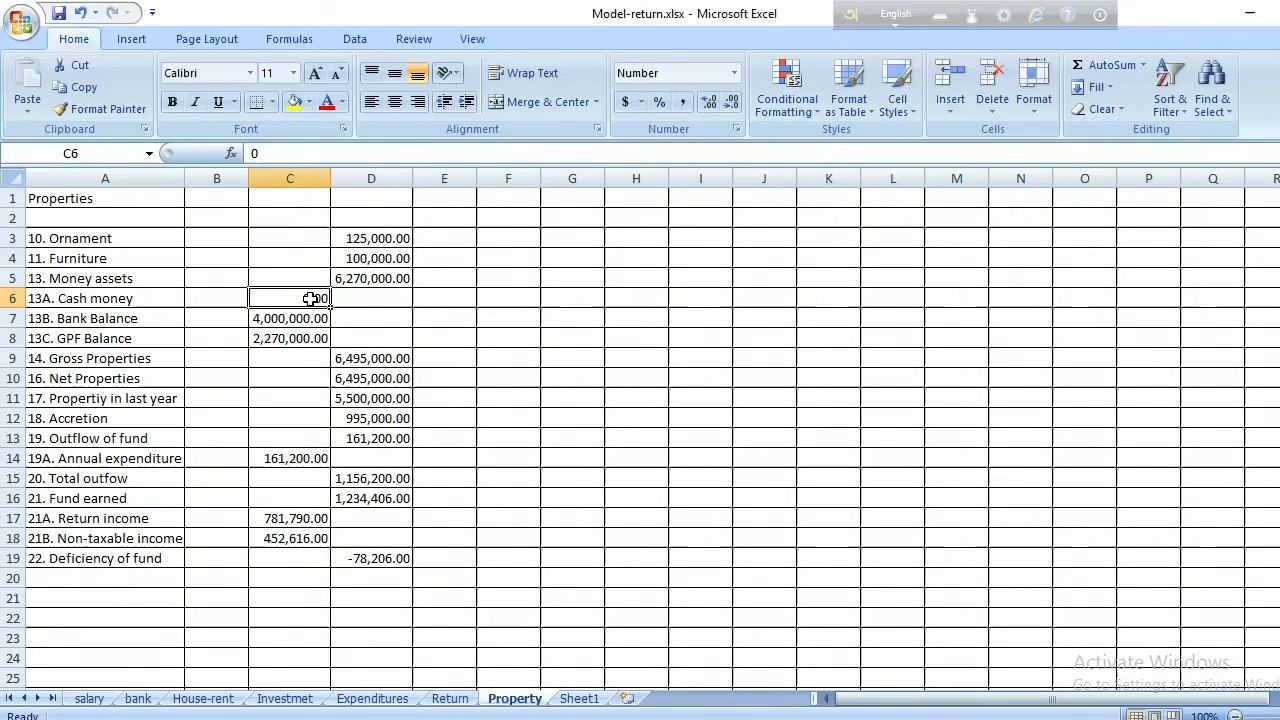
type("7")
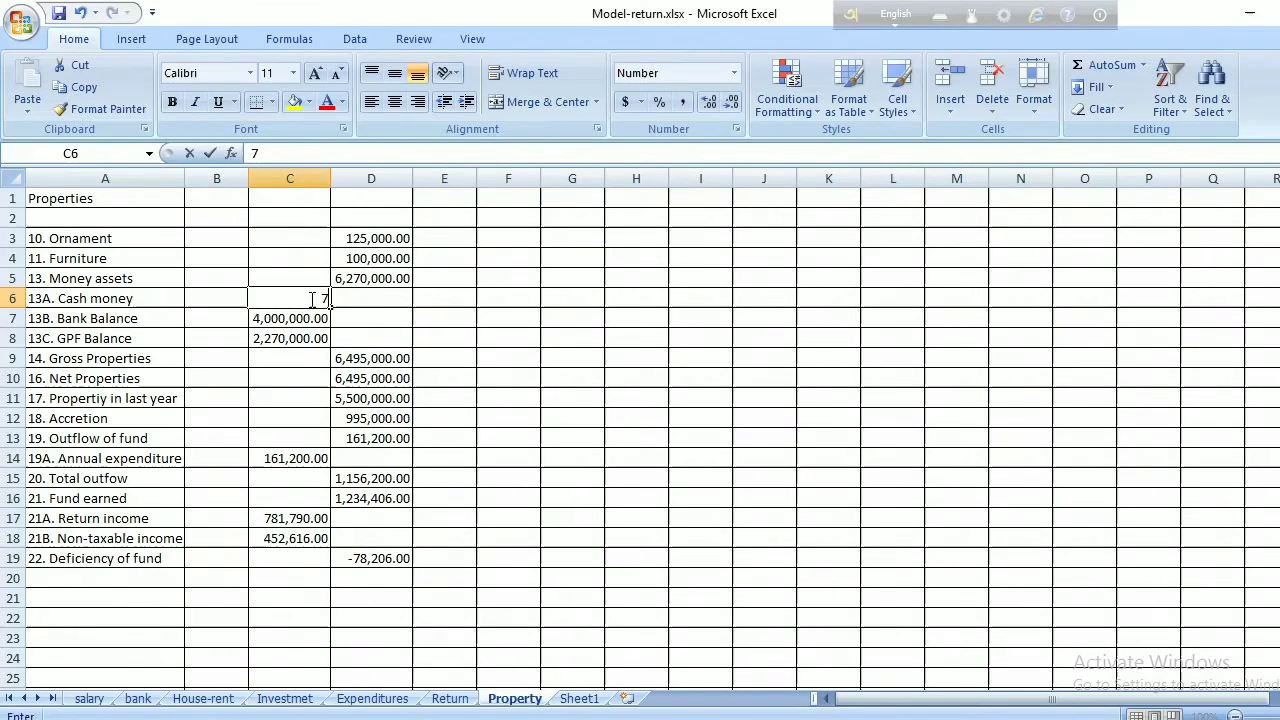
type("82")
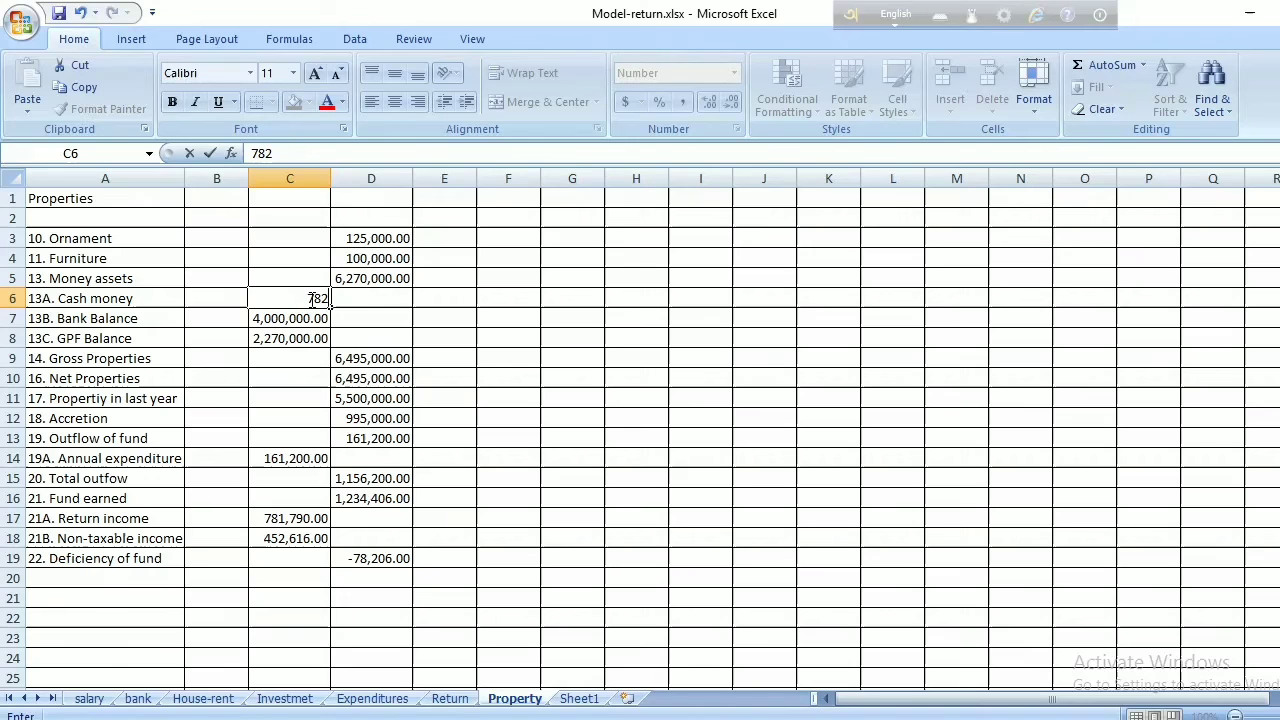
type("06")
key("Return")
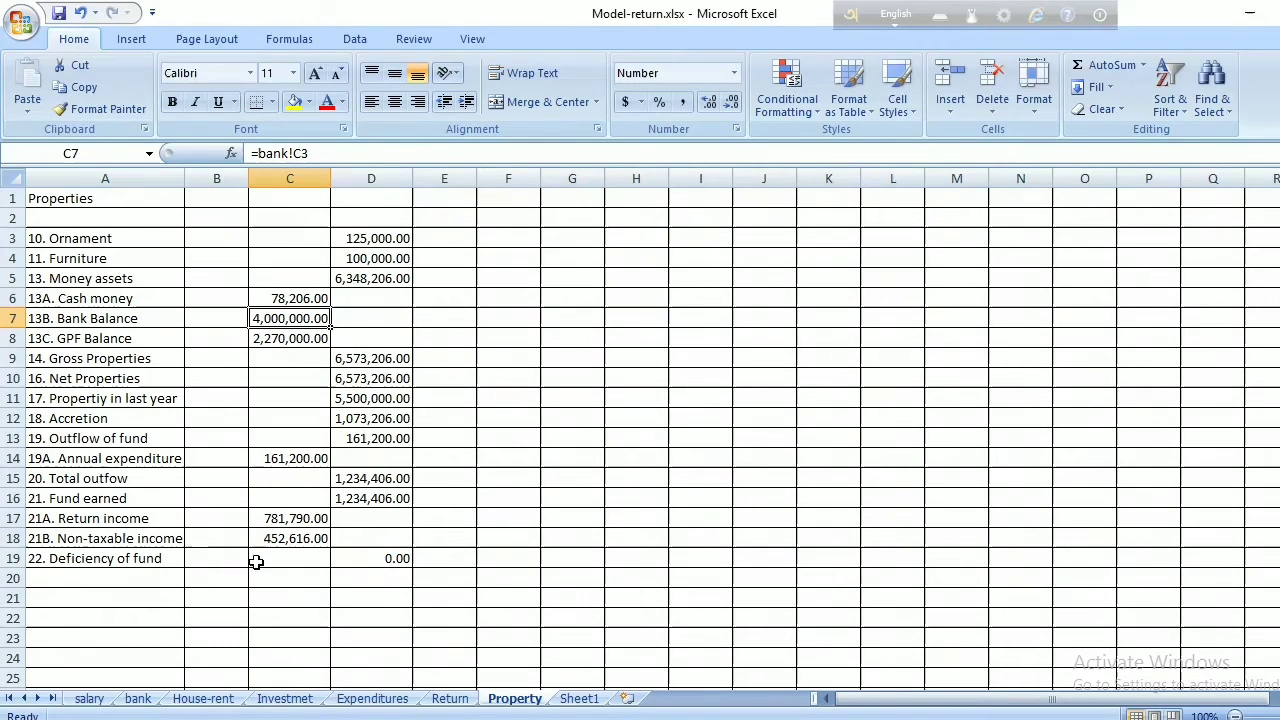
- Confirm the deficiency of fund in D19 now reads 0.00 and recheck the cash value
left_click(165, 557)
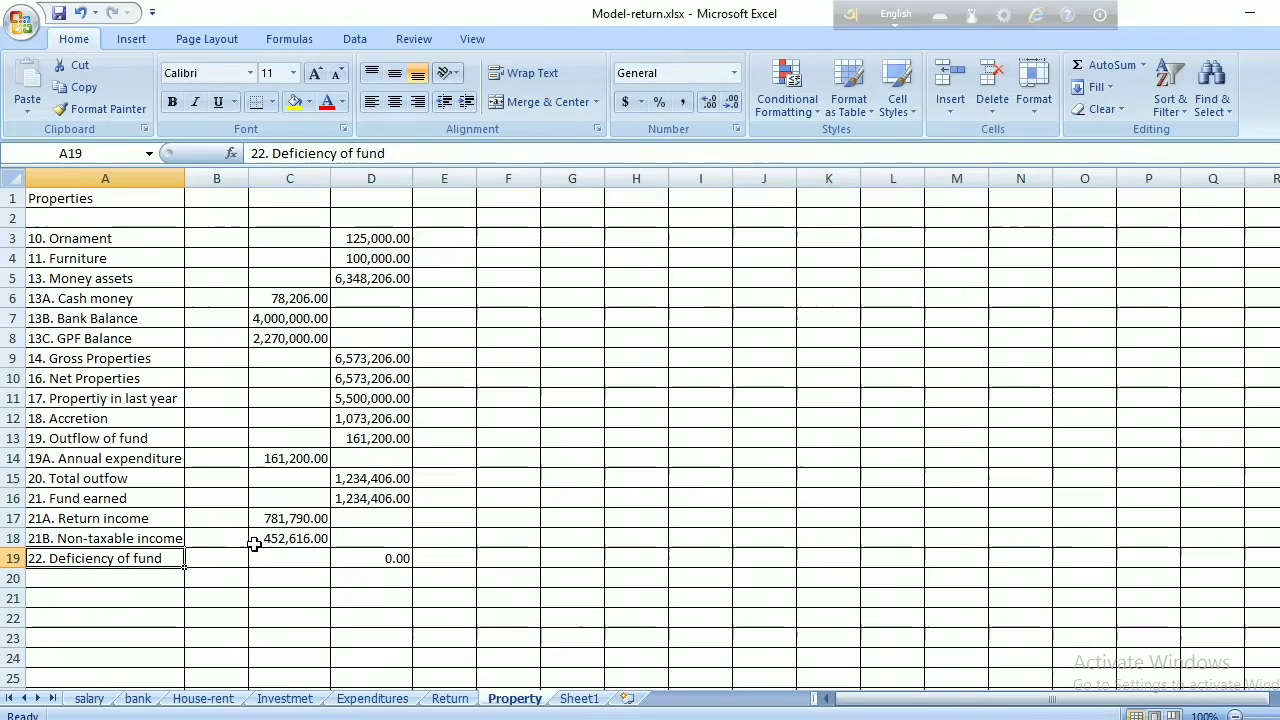
left_click(373, 557)
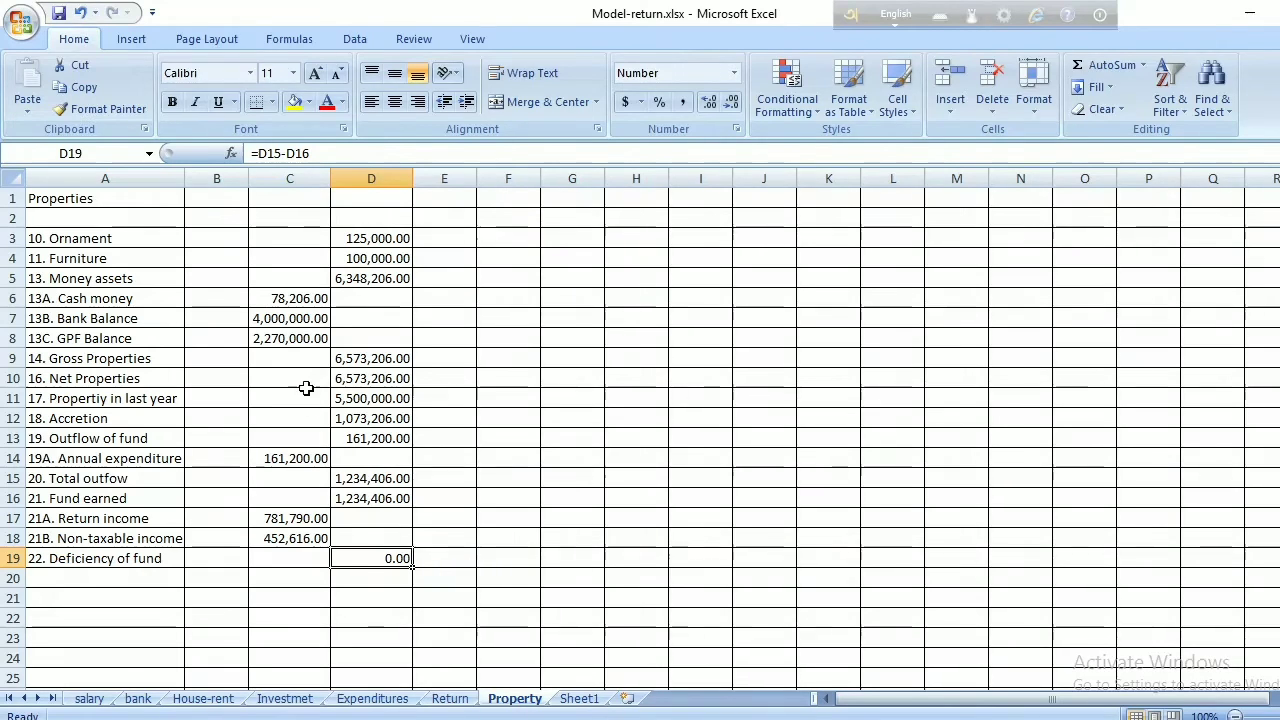
left_click(280, 297)
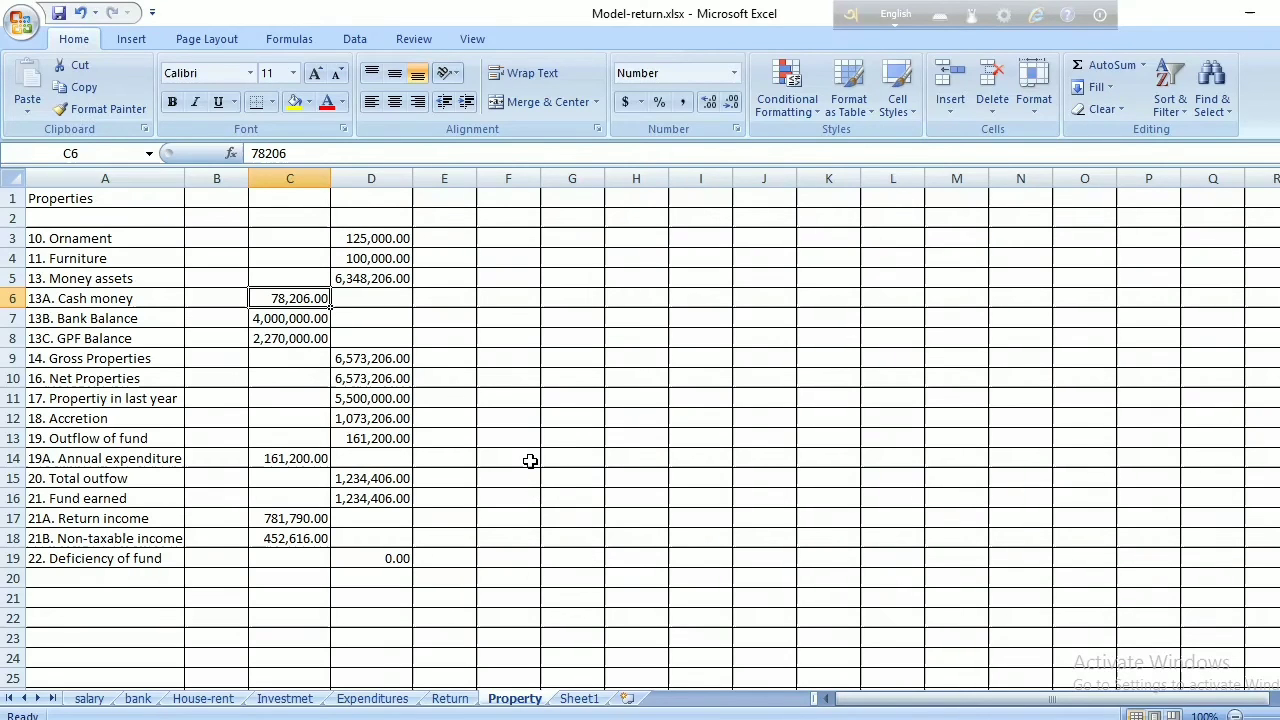
left_click(87, 700)
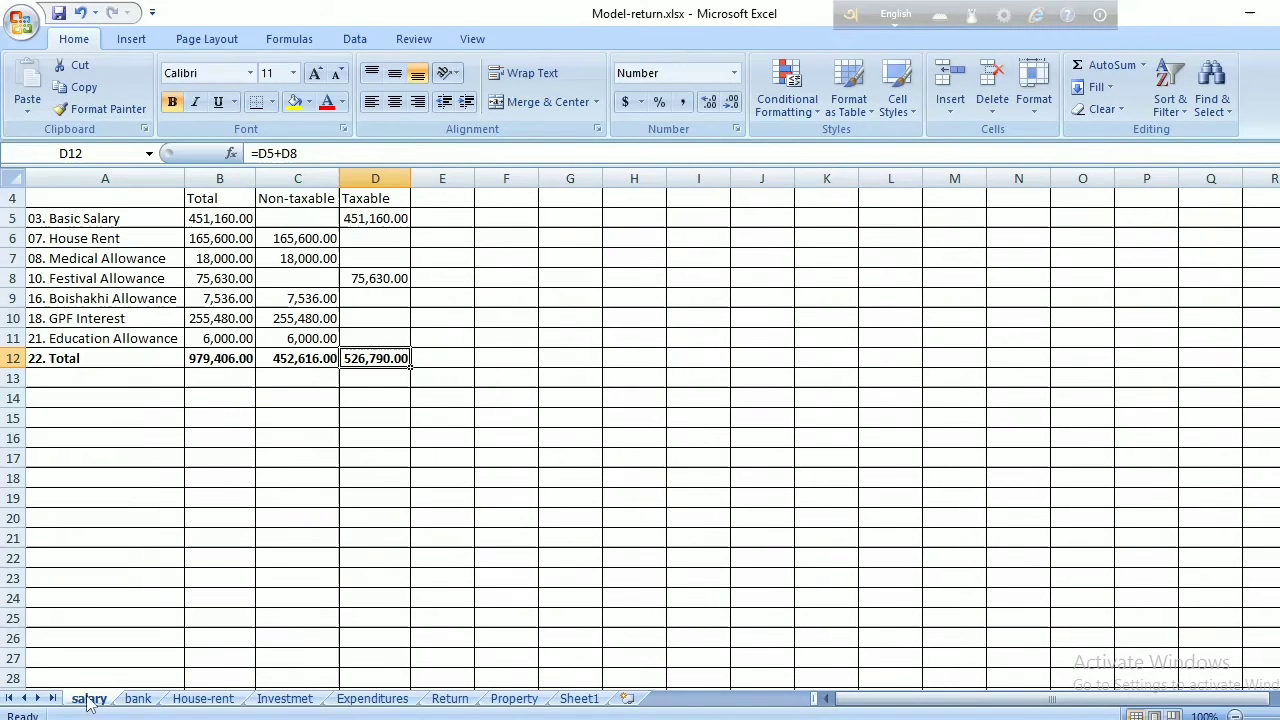
left_click(138, 700)
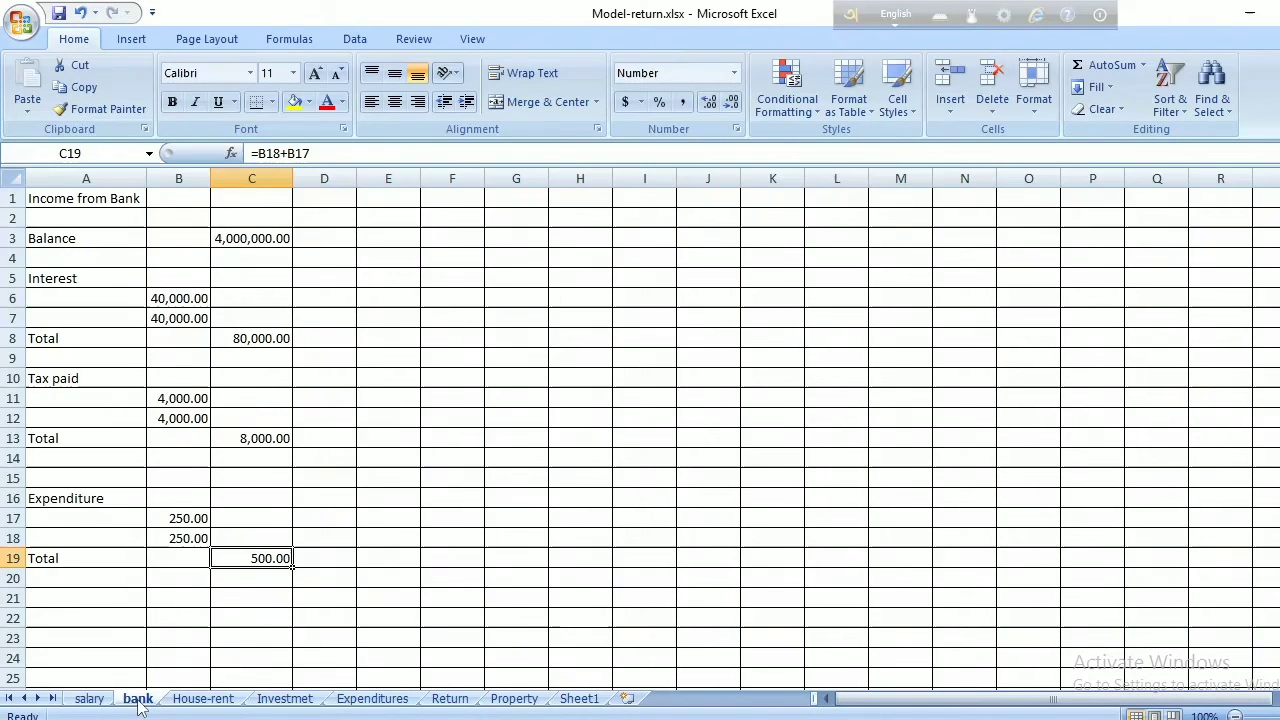
left_click(203, 700)
left_click(280, 700)
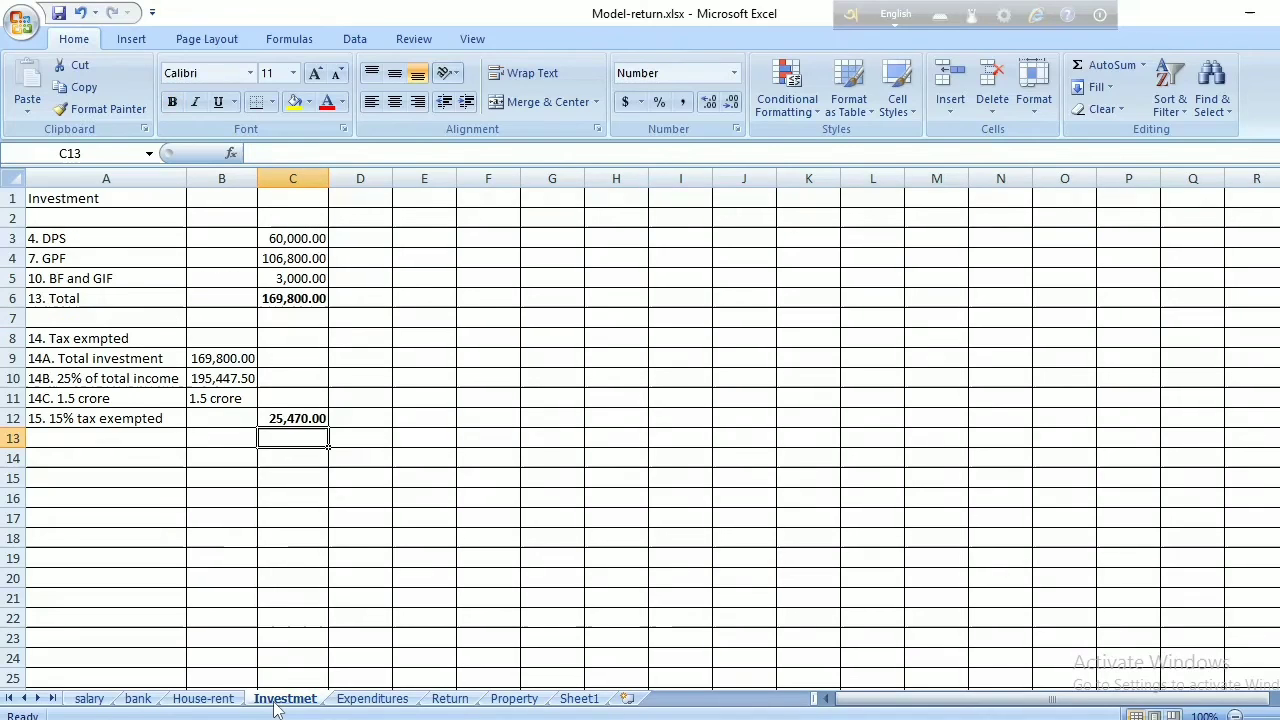
left_click(370, 700)
left_click(445, 700)
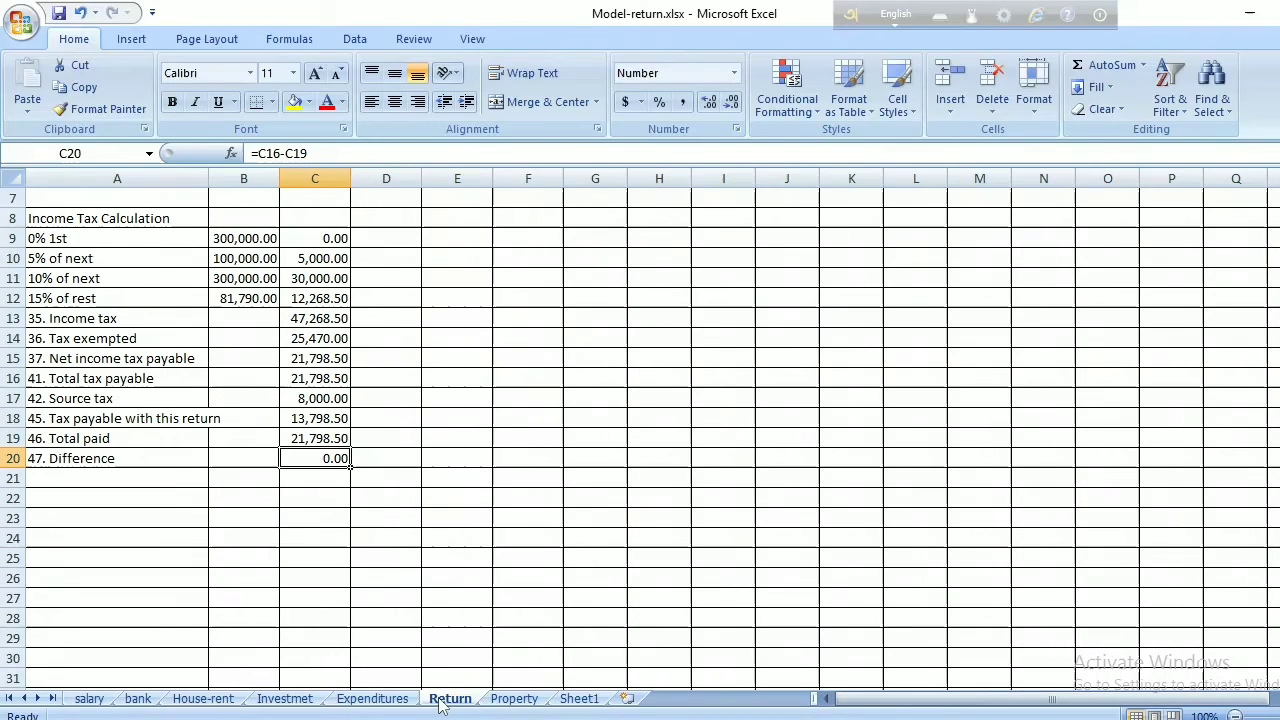
left_click(507, 700)
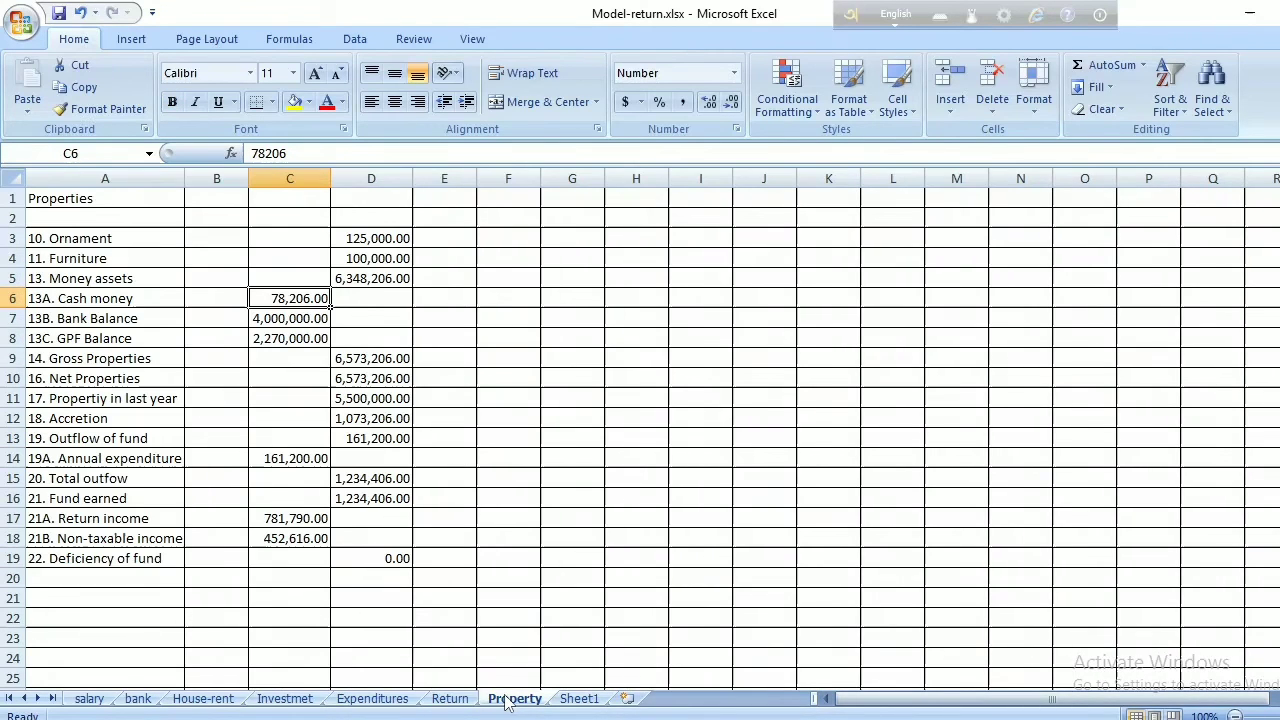